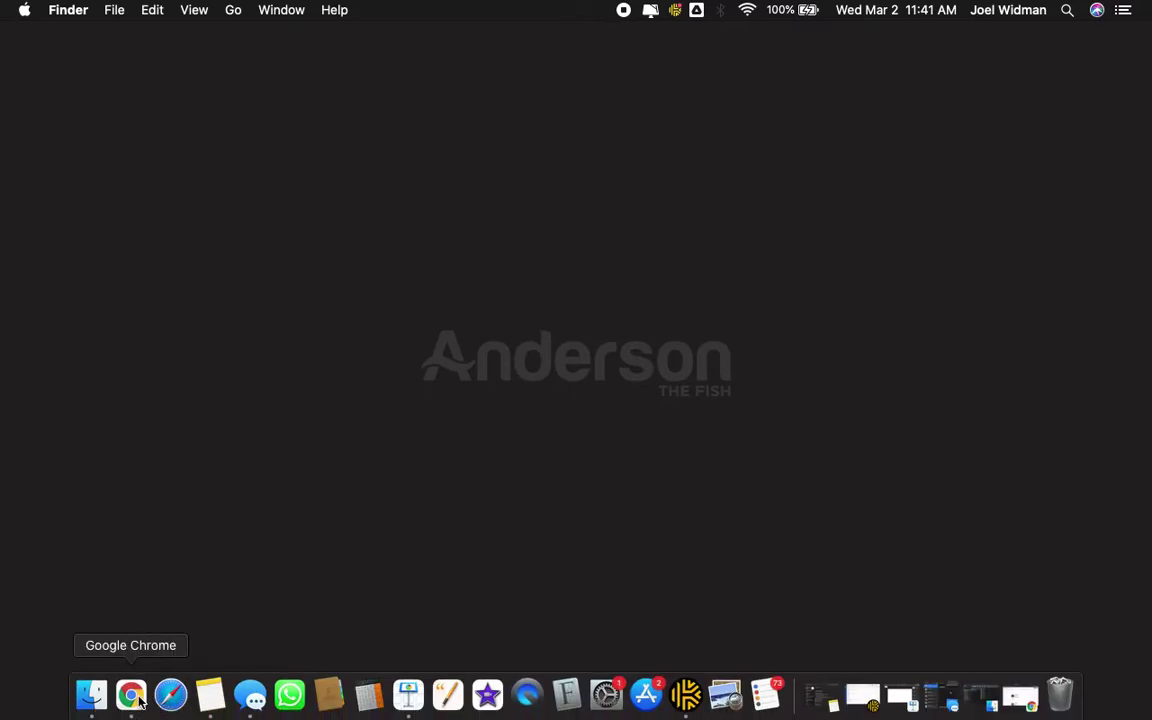
- Trim the generator page's address to the signature.email homepage and confirm leaving
{"action": "left_click", "coordinate": [129, 700]}
{"action": "left_click", "coordinate": [960, 43]}
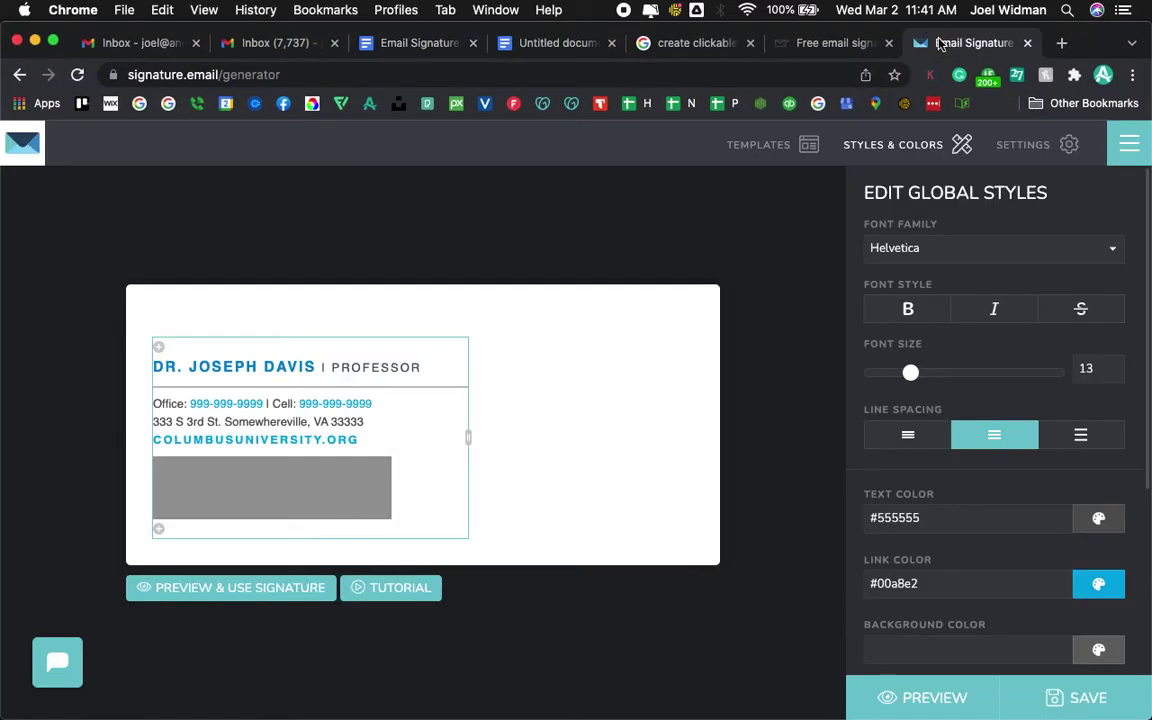
{"action": "left_click", "coordinate": [257, 74]}
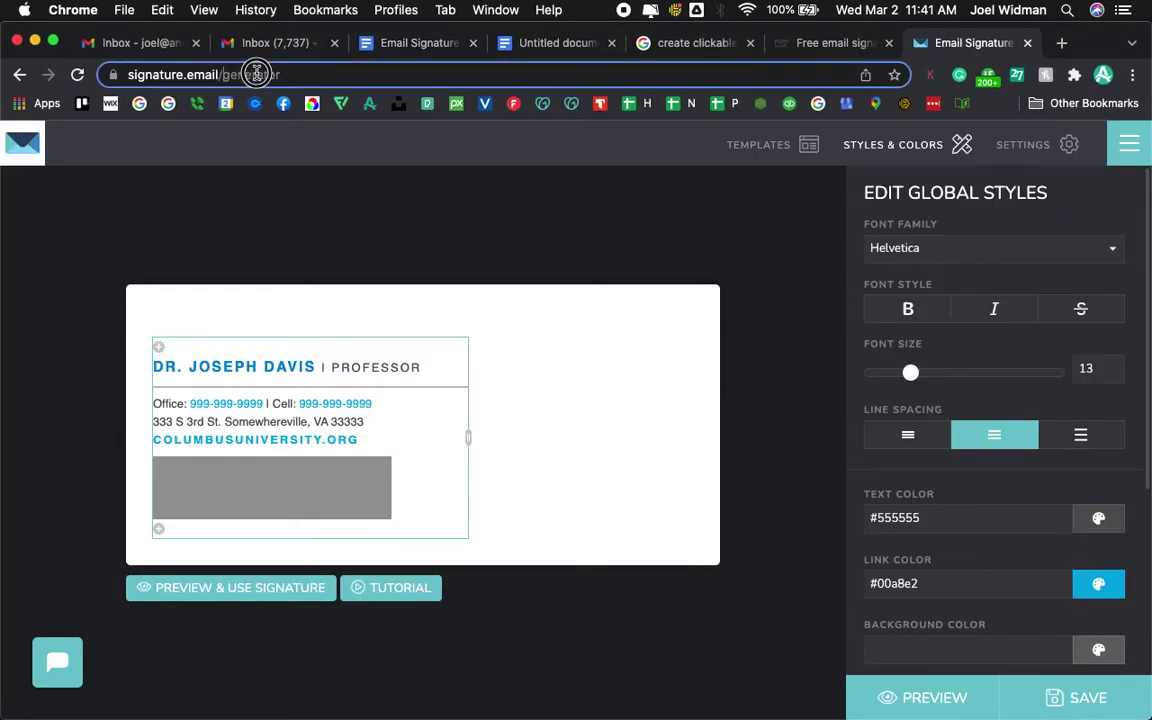
{"action": "left_click_drag", "start_coordinate": [257, 74], "coordinate": [391, 72]}
{"action": "key", "text": "BackSpace"}
{"action": "key", "text": "Return"}
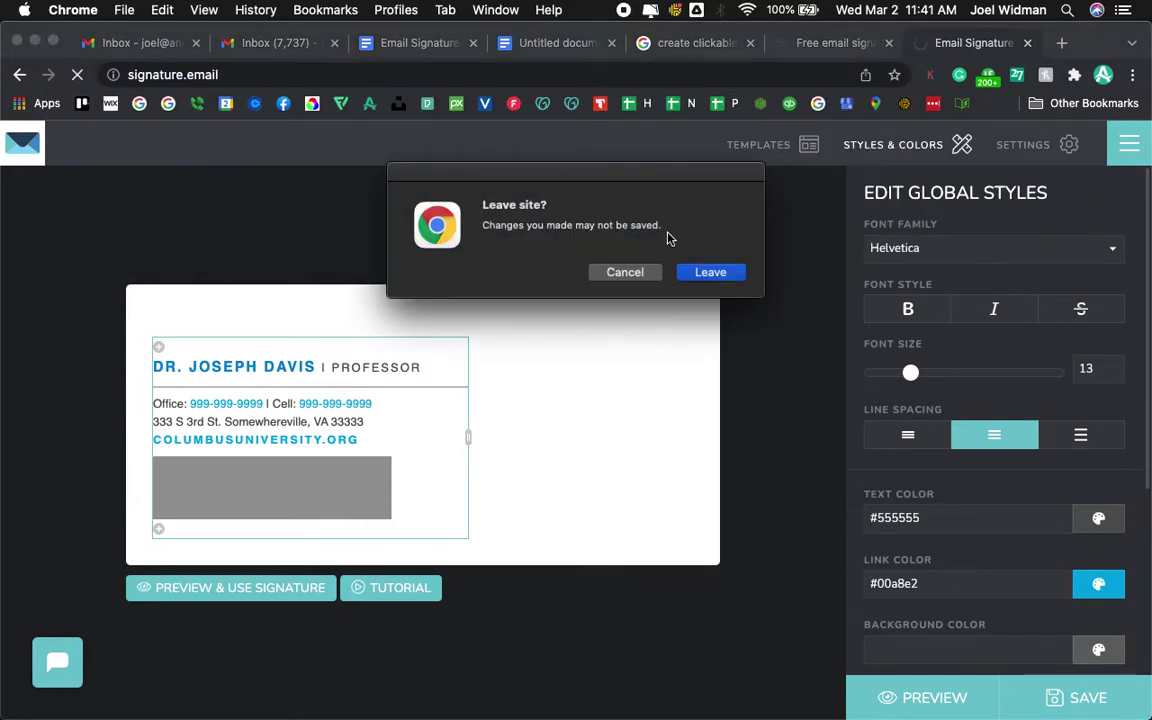
{"action": "left_click", "coordinate": [729, 279]}
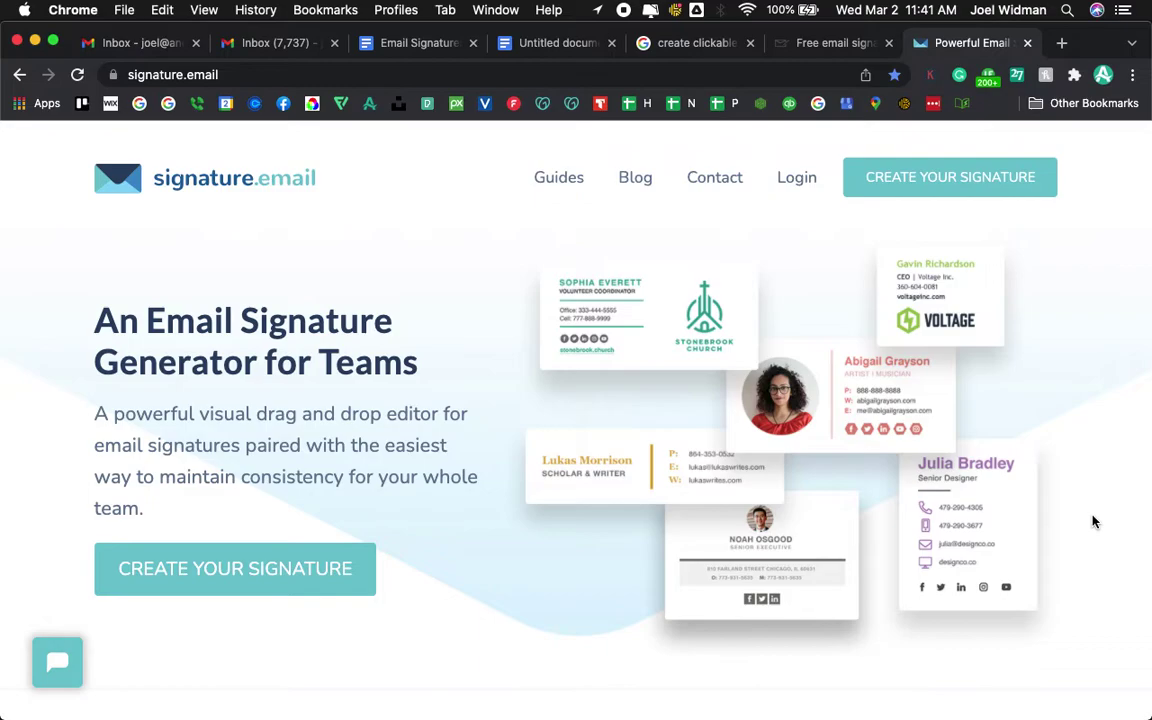
- Switch Chrome to the blank Untitled document
{"action": "scroll", "coordinate": [1093, 520], "scroll_direction": "down", "scroll_amount": 4}
{"action": "scroll", "coordinate": [1093, 520], "scroll_direction": "up", "scroll_amount": 4}
{"action": "left_click", "coordinate": [35, 42]}
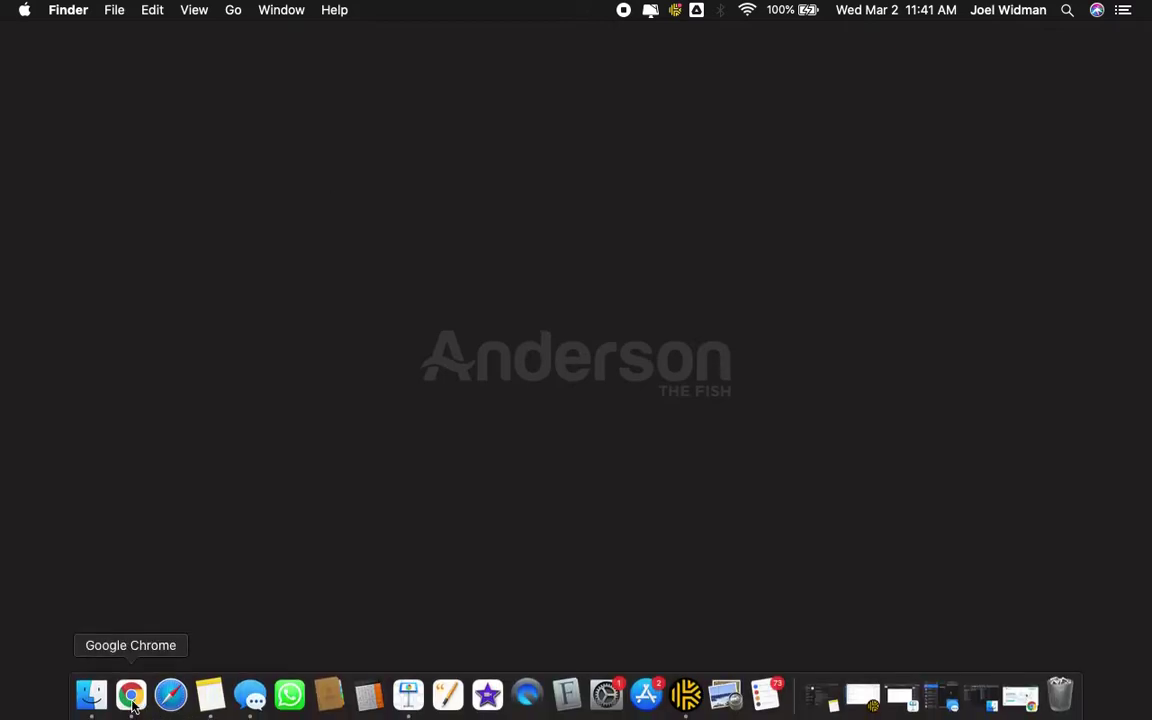
{"action": "left_click", "coordinate": [131, 698]}
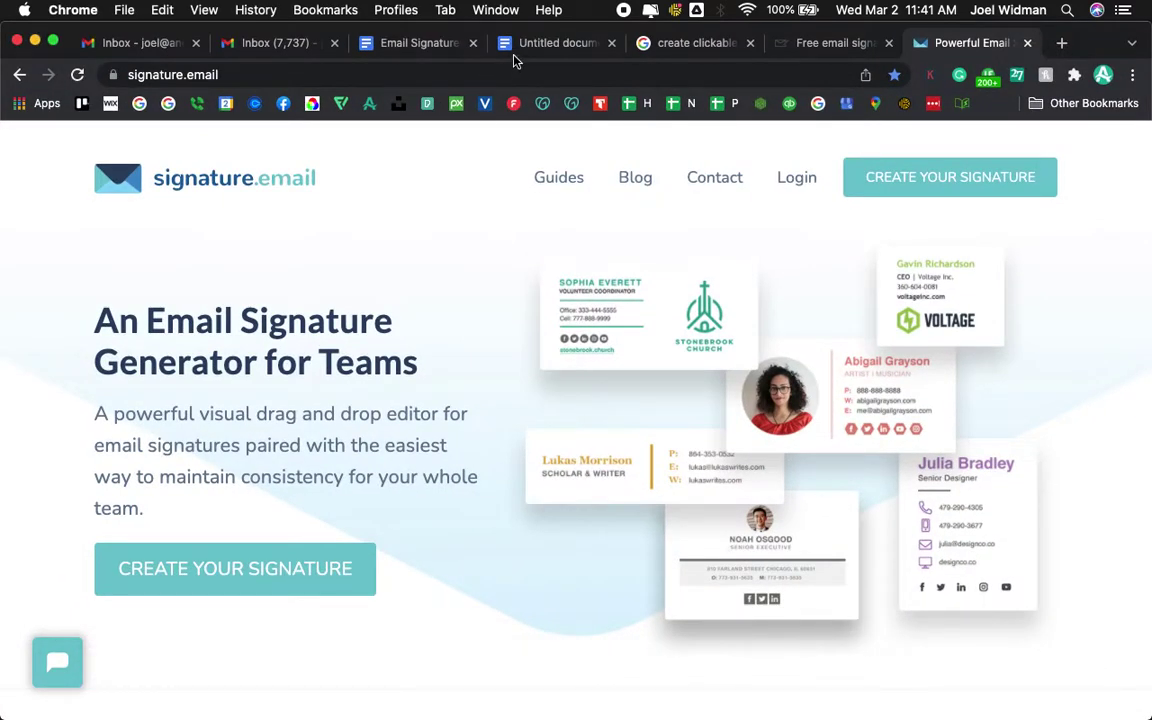
{"action": "left_click", "coordinate": [558, 43]}
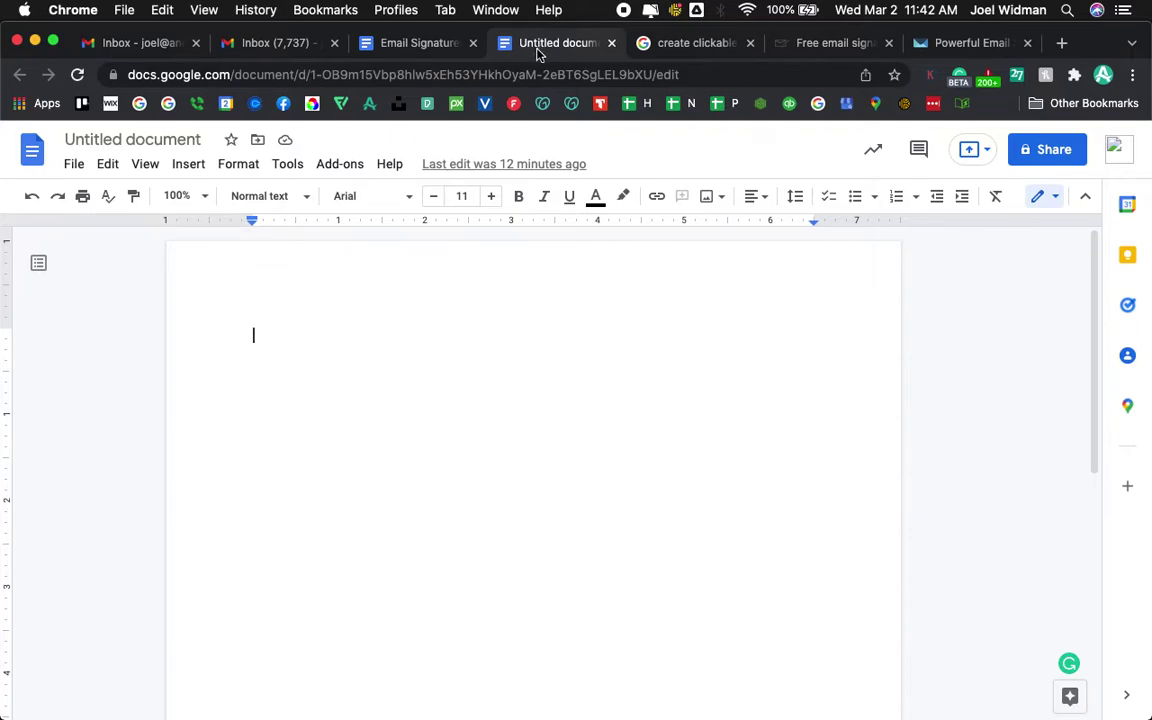
- Insert a 2 x 1 table into the document
{"action": "left_click", "coordinate": [191, 168]}
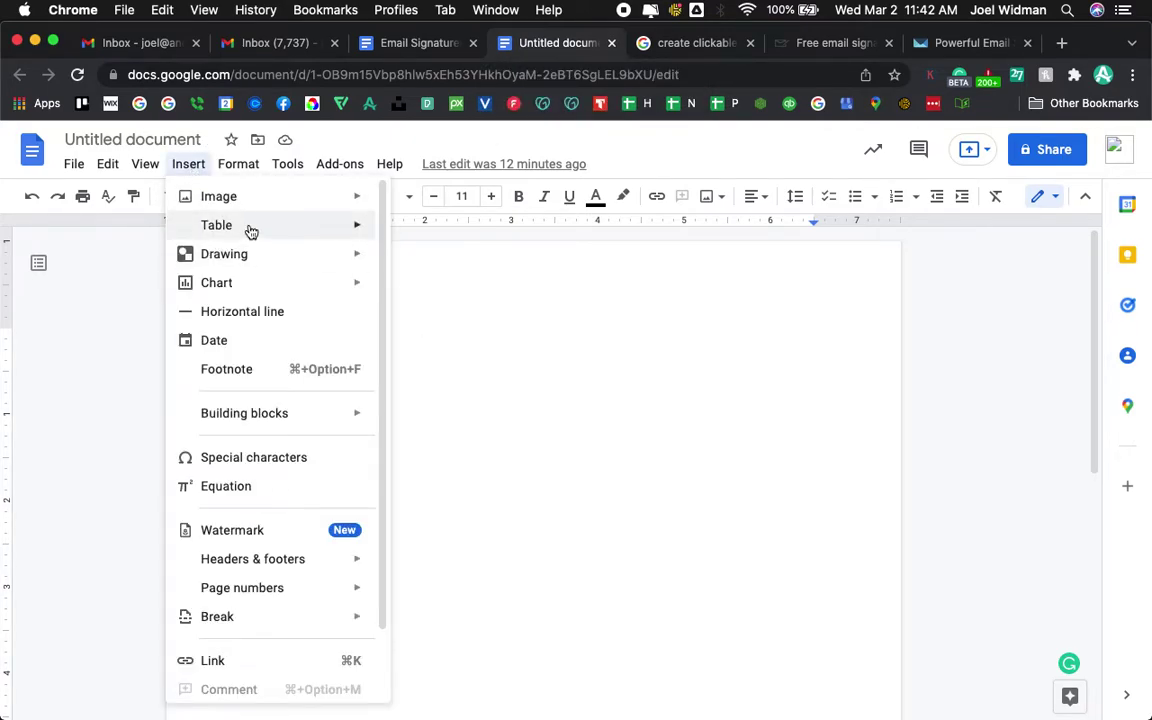
{"action": "mouse_move", "coordinate": [249, 231]}
{"action": "left_click", "coordinate": [404, 236]}
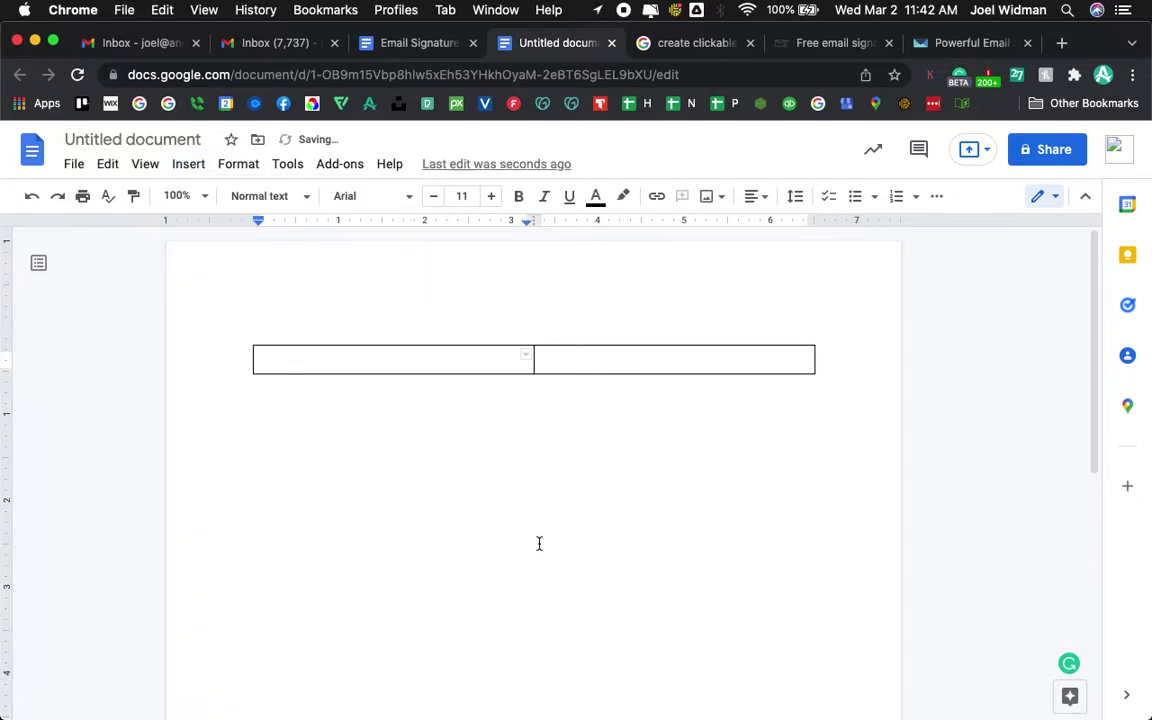
- Make the table row taller and narrow it from the right, then view Email Signatures 2
{"action": "left_click_drag", "start_coordinate": [531, 375], "coordinate": [393, 542]}
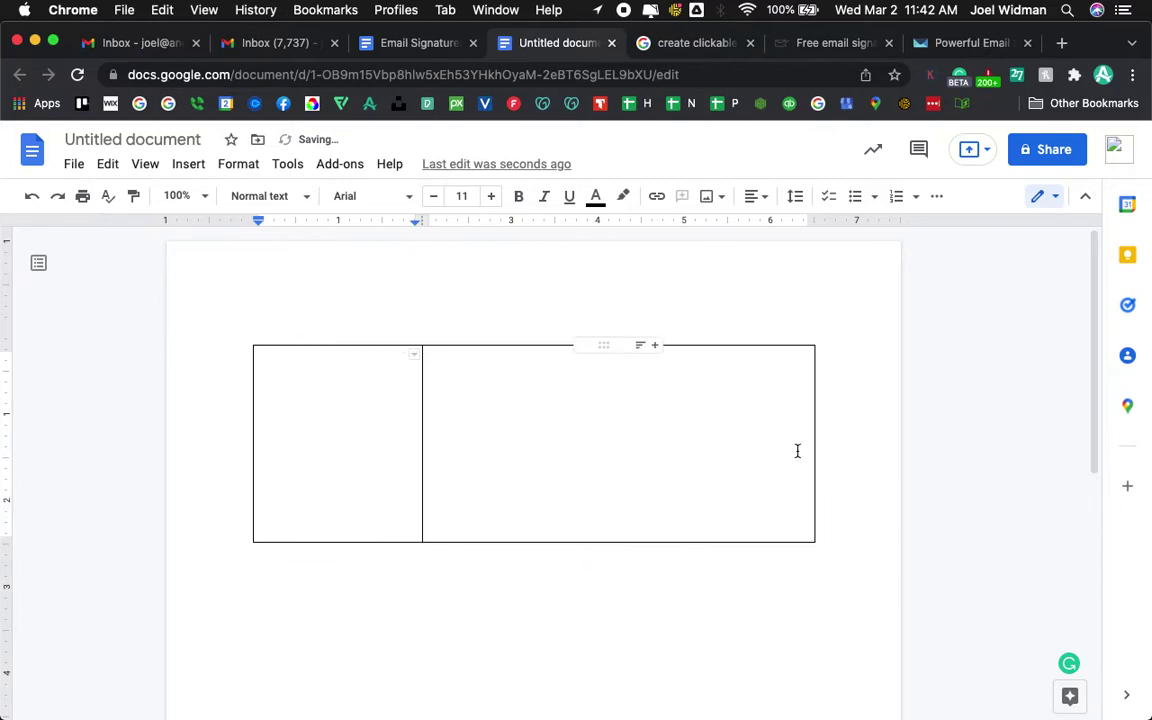
{"action": "left_click_drag", "start_coordinate": [814, 452], "coordinate": [661, 460]}
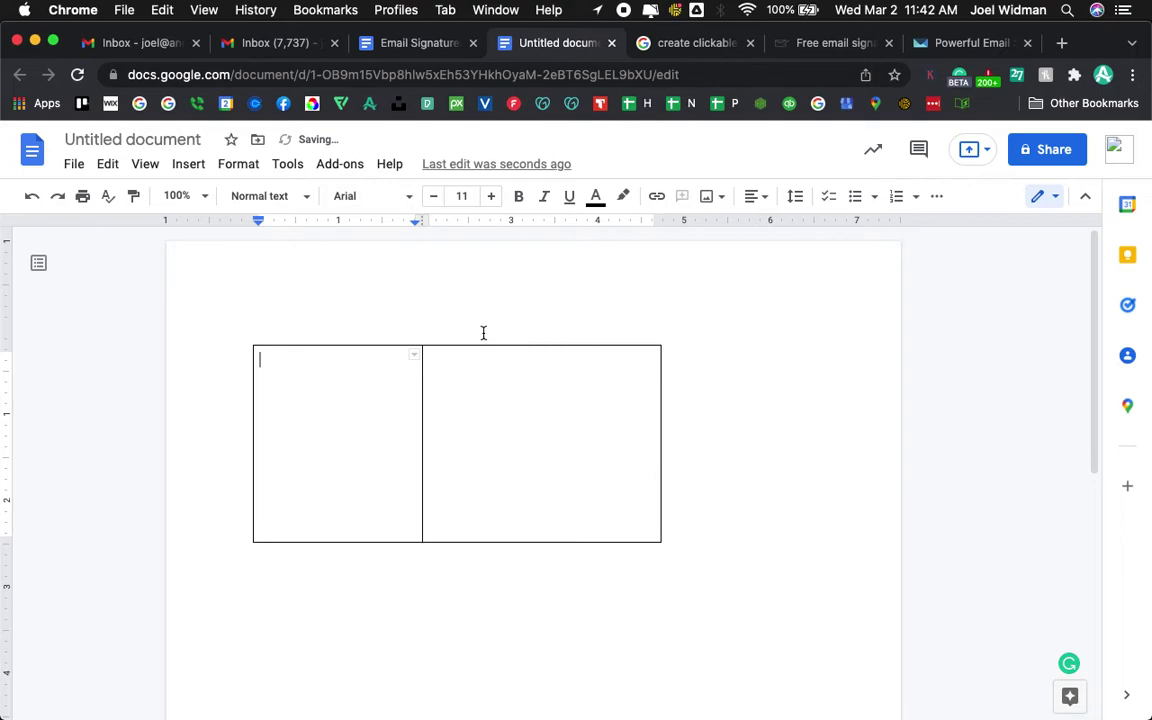
{"action": "mouse_move", "coordinate": [478, 346]}
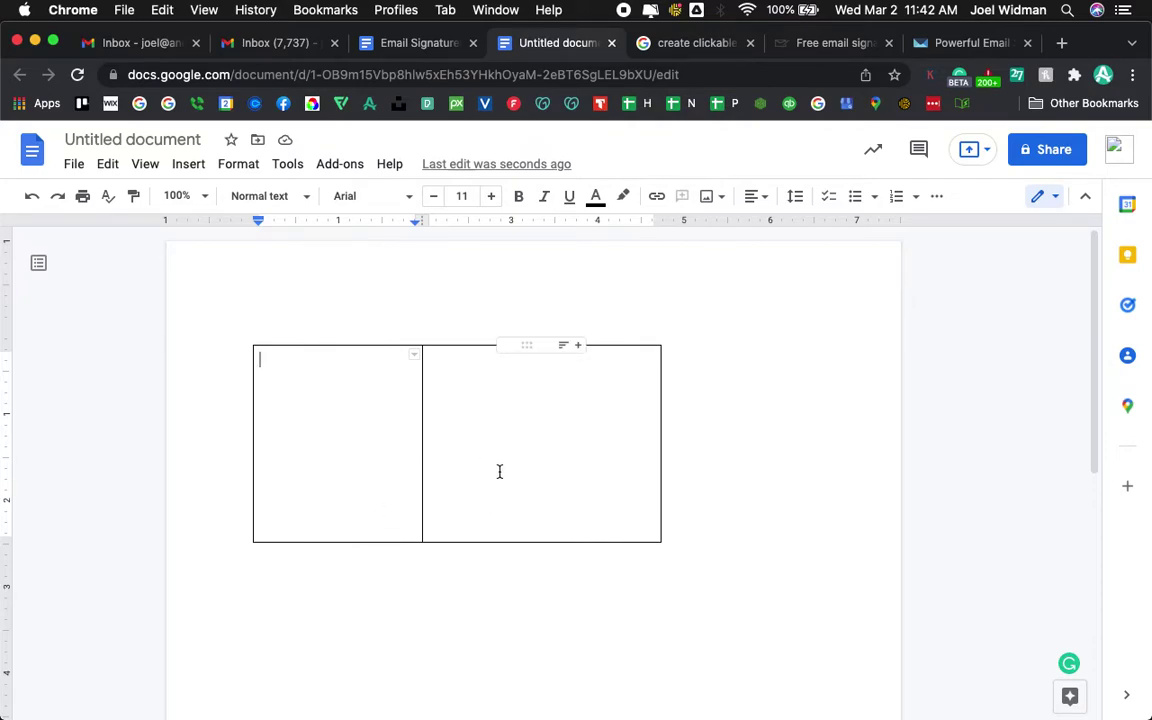
{"action": "left_click", "coordinate": [411, 50]}
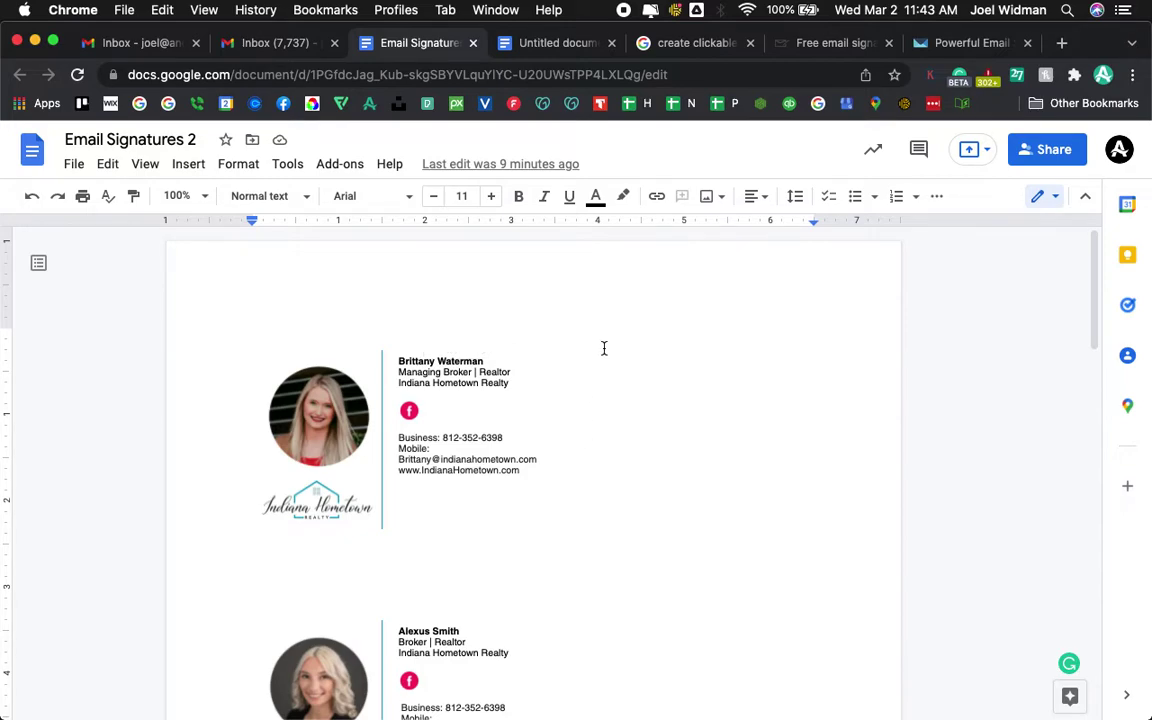
{"action": "left_click", "coordinate": [541, 44]}
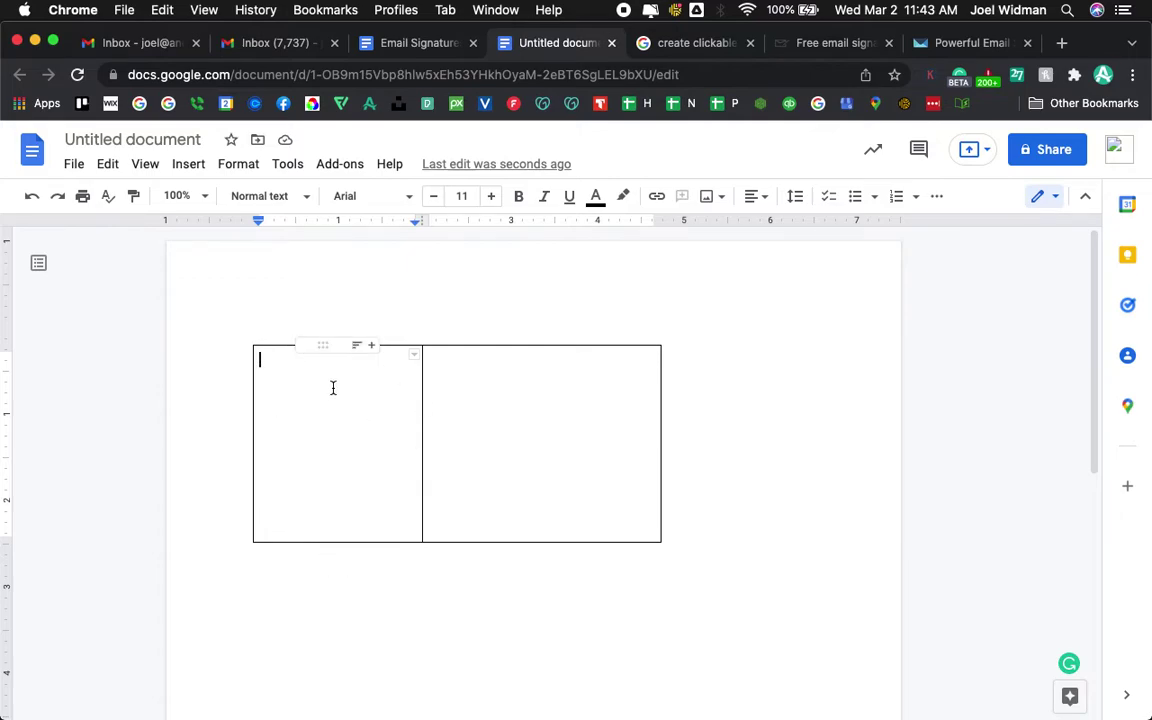
{"action": "mouse_move", "coordinate": [467, 705]}
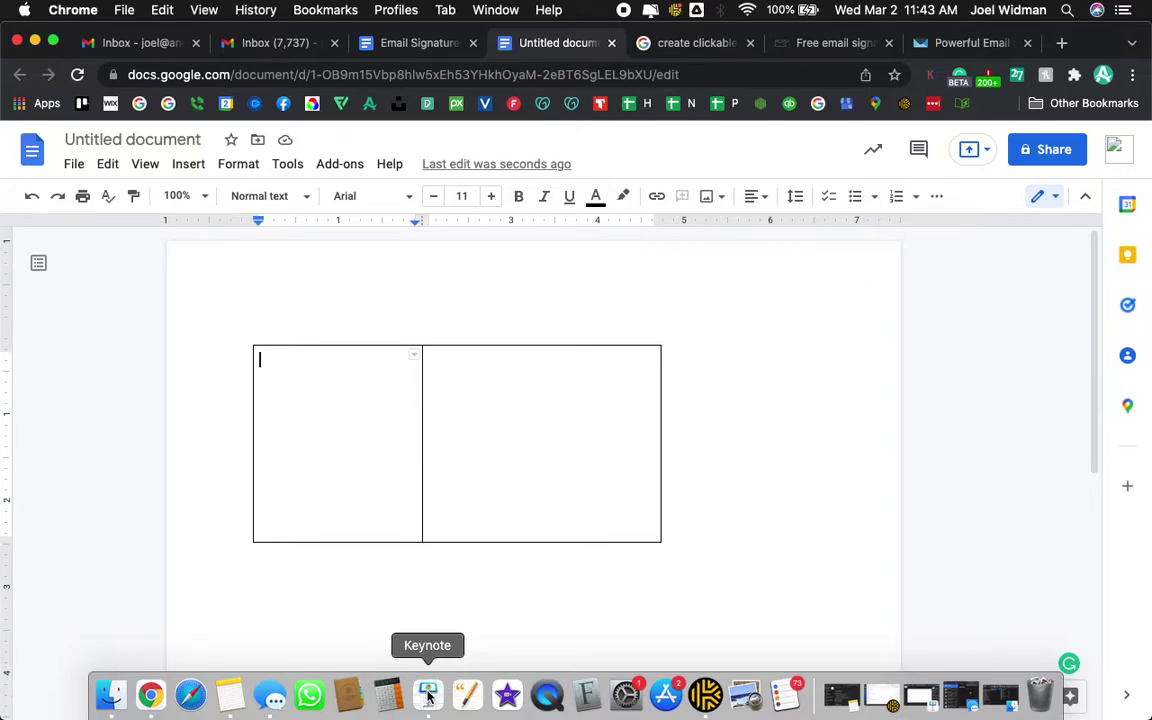
{"action": "left_click", "coordinate": [428, 697]}
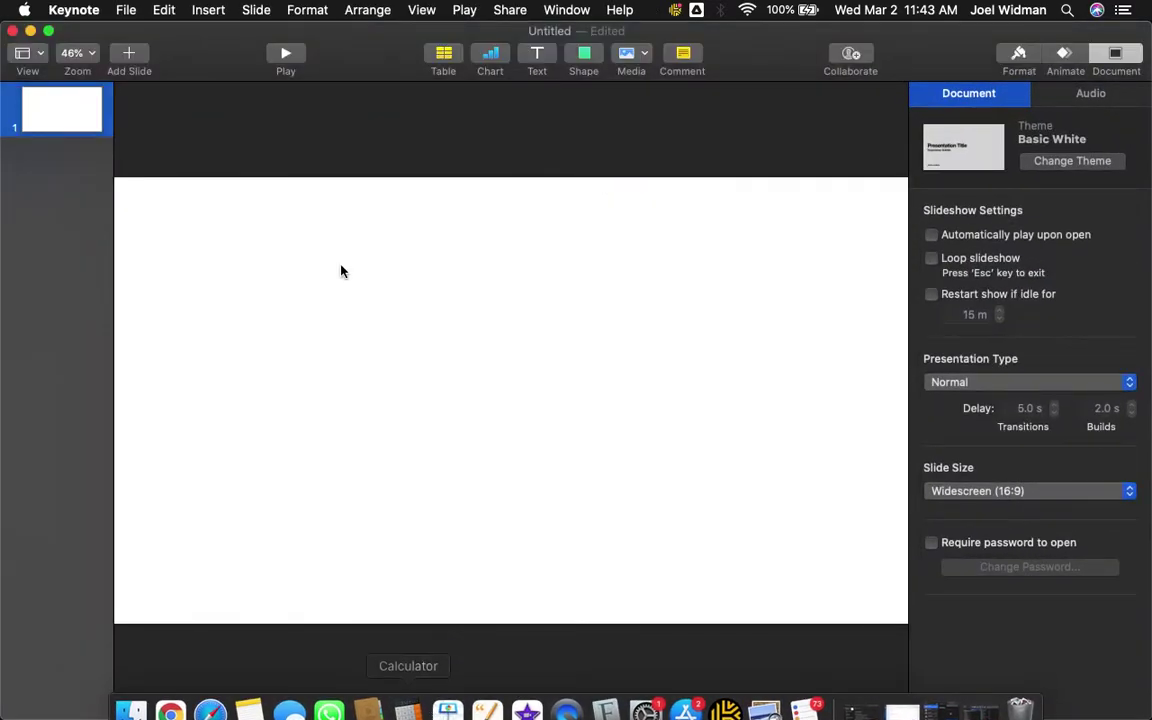
- Set the slide size to Custom 2000 x 2000 in the Document inspector
{"action": "left_click", "coordinate": [1116, 60]}
{"action": "left_click", "coordinate": [1116, 58]}
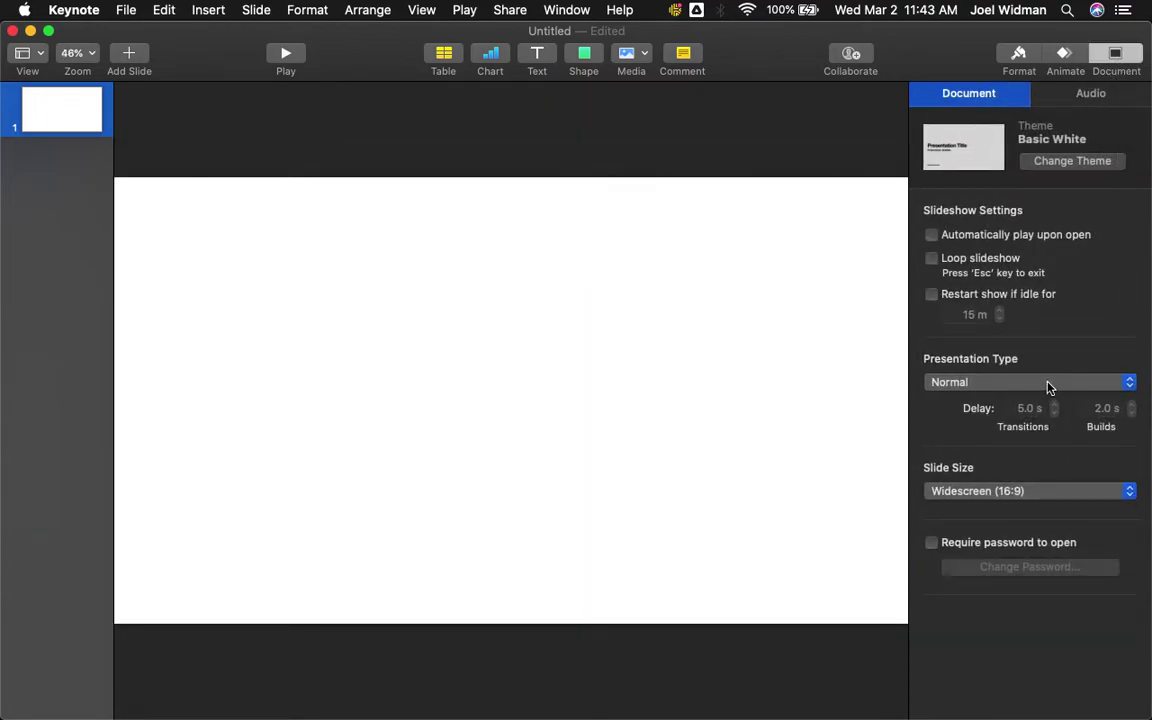
{"action": "left_click", "coordinate": [967, 488]}
{"action": "left_click", "coordinate": [944, 520]}
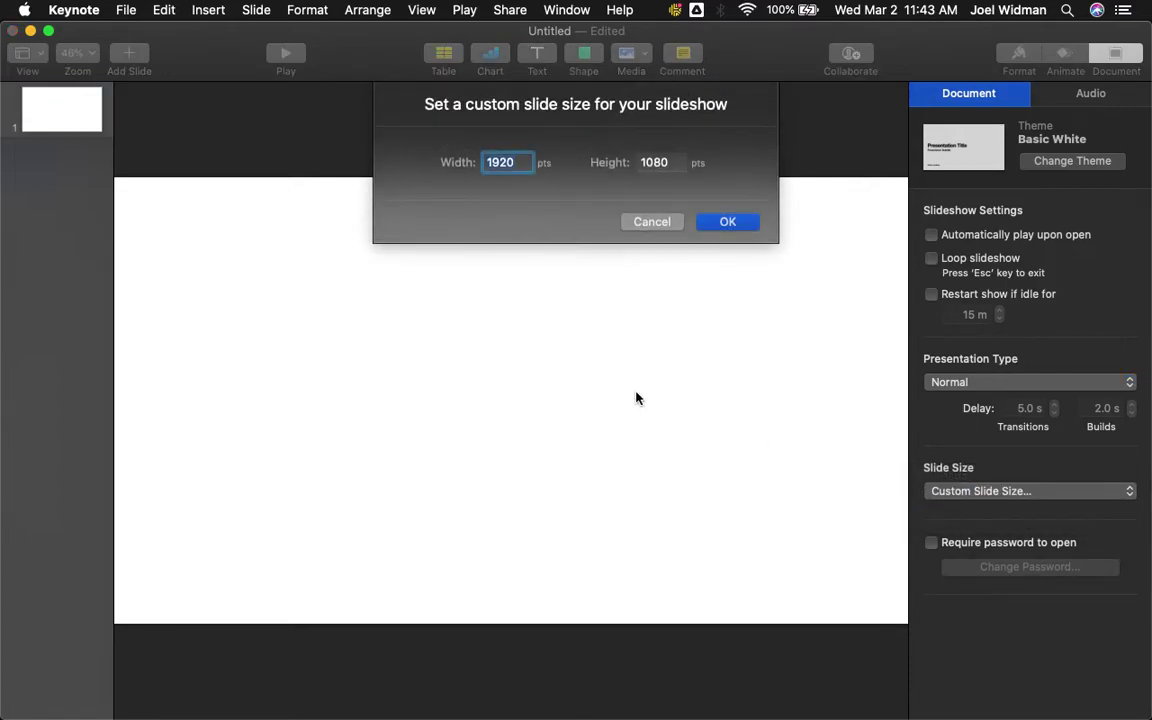
{"action": "type", "text": "2000"}
{"action": "key", "text": "Tab"}
{"action": "type", "text": "2000"}
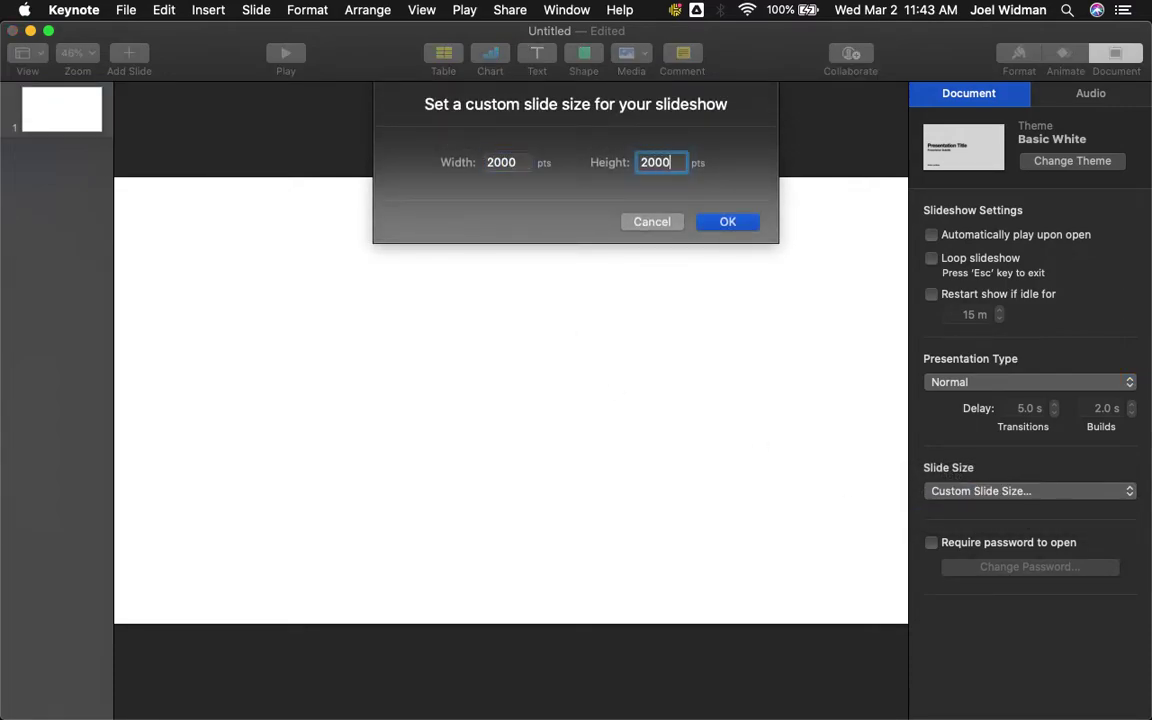
{"action": "key", "text": "Return"}
- Duplicate the blank slide to make four slides and return to slide 1
{"action": "left_click", "coordinate": [72, 116]}
{"action": "key", "text": "super+d"}
{"action": "key", "text": "super+d"}
{"action": "key", "text": "super+d"}
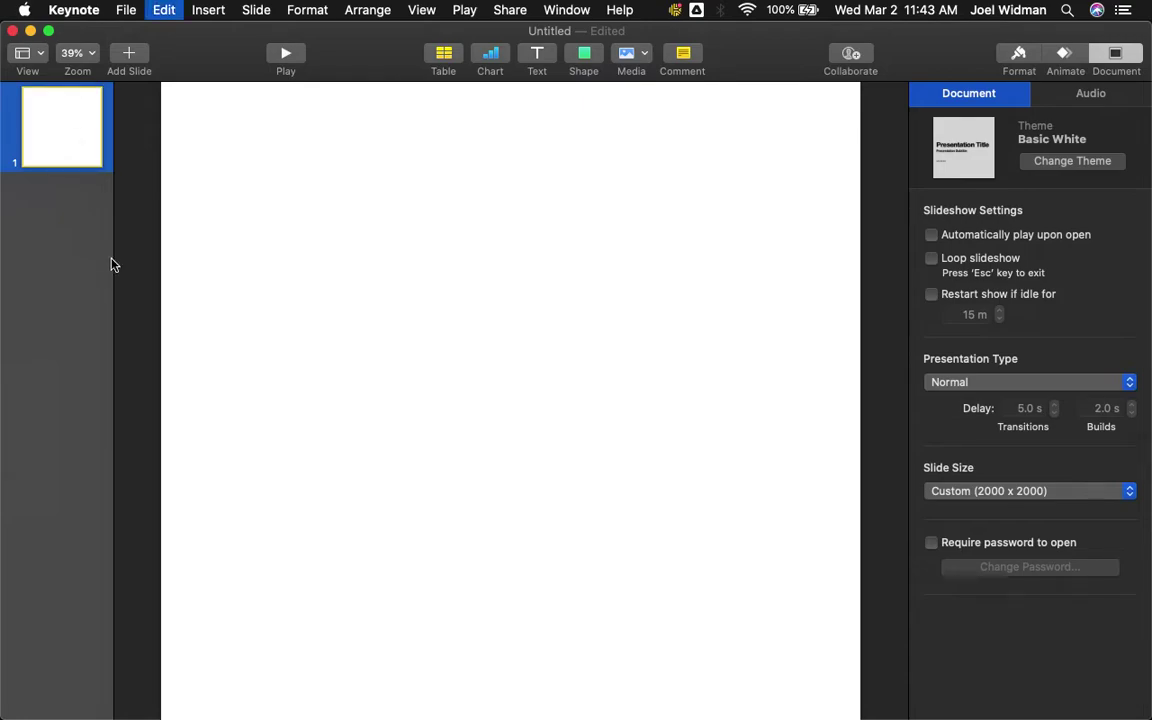
{"action": "left_click", "coordinate": [52, 143]}
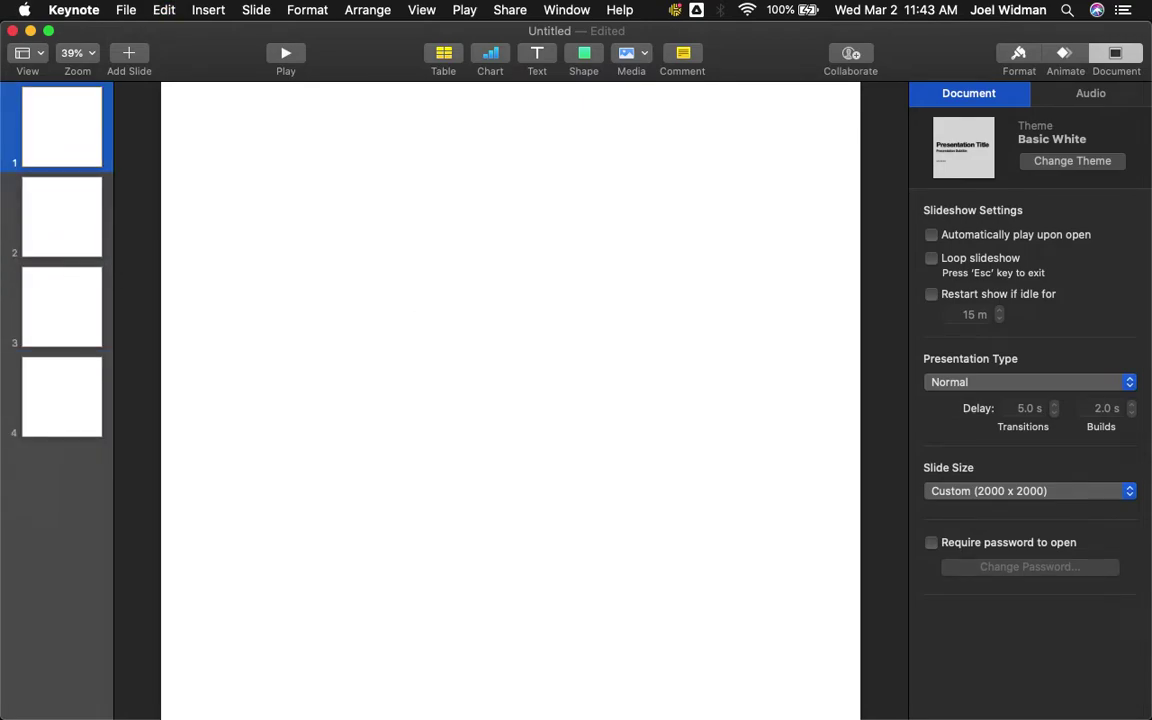
- In Finder, navigate Google Drive > My Drive > Anderson The Fish to the personal photo folder
{"action": "left_click", "coordinate": [130, 694]}
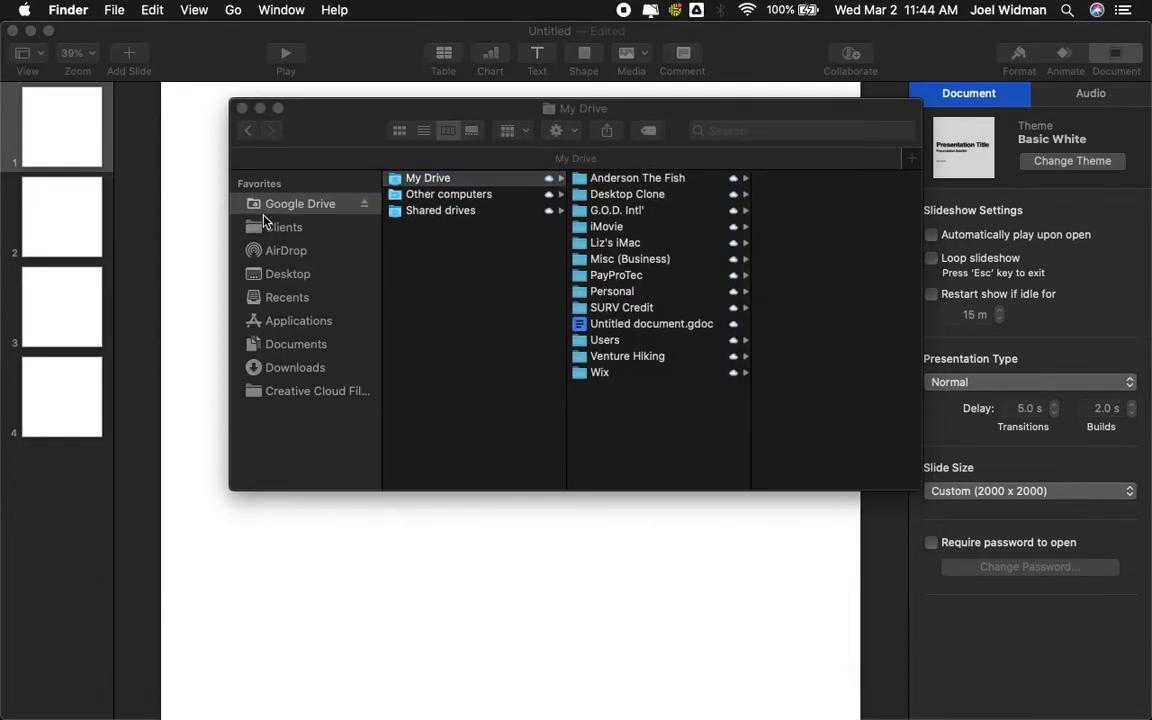
{"action": "left_click", "coordinate": [270, 206]}
{"action": "left_click", "coordinate": [290, 204]}
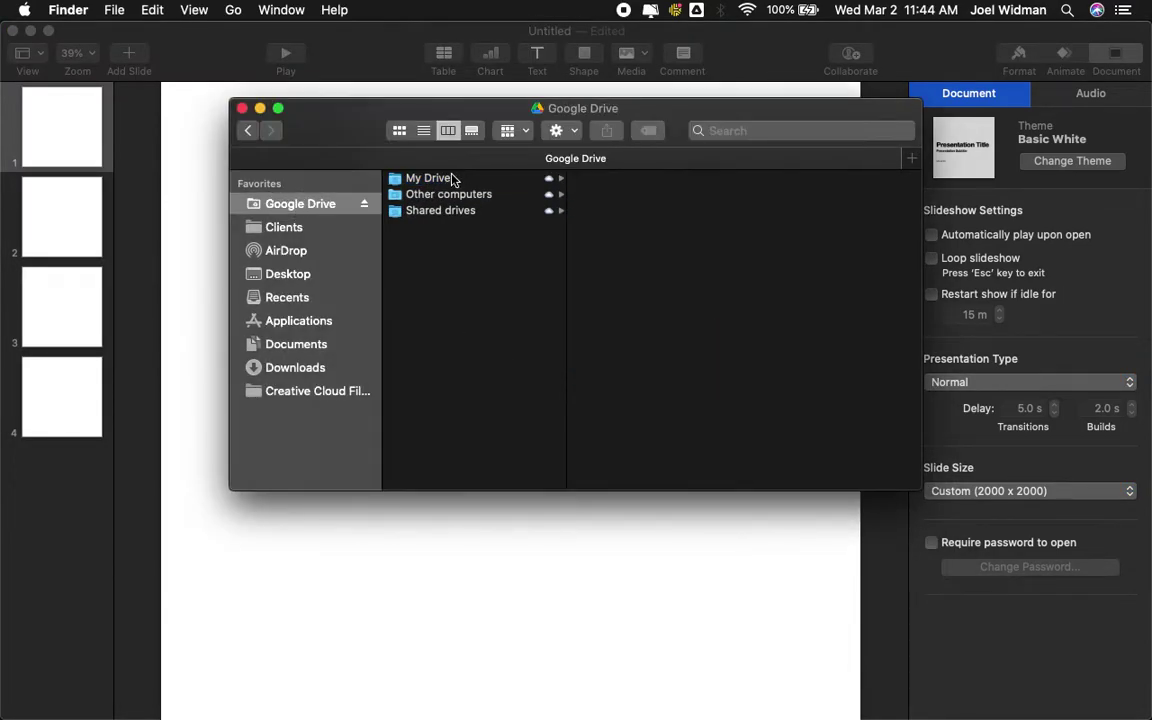
{"action": "left_click", "coordinate": [452, 178]}
{"action": "left_click", "coordinate": [600, 178]}
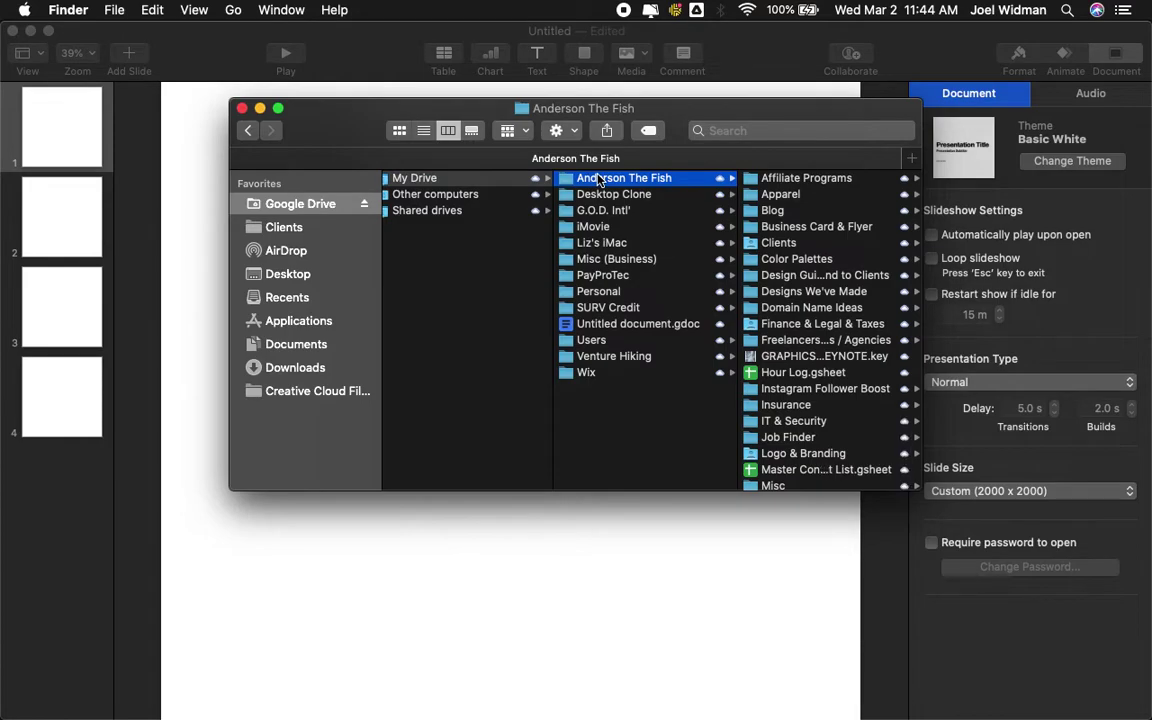
{"action": "key", "text": "Right"}
{"action": "key", "text": "f"}
{"action": "key", "text": "r"}
{"action": "key", "text": "Right"}
{"action": "key", "text": "j"}
{"action": "key", "text": "o"}
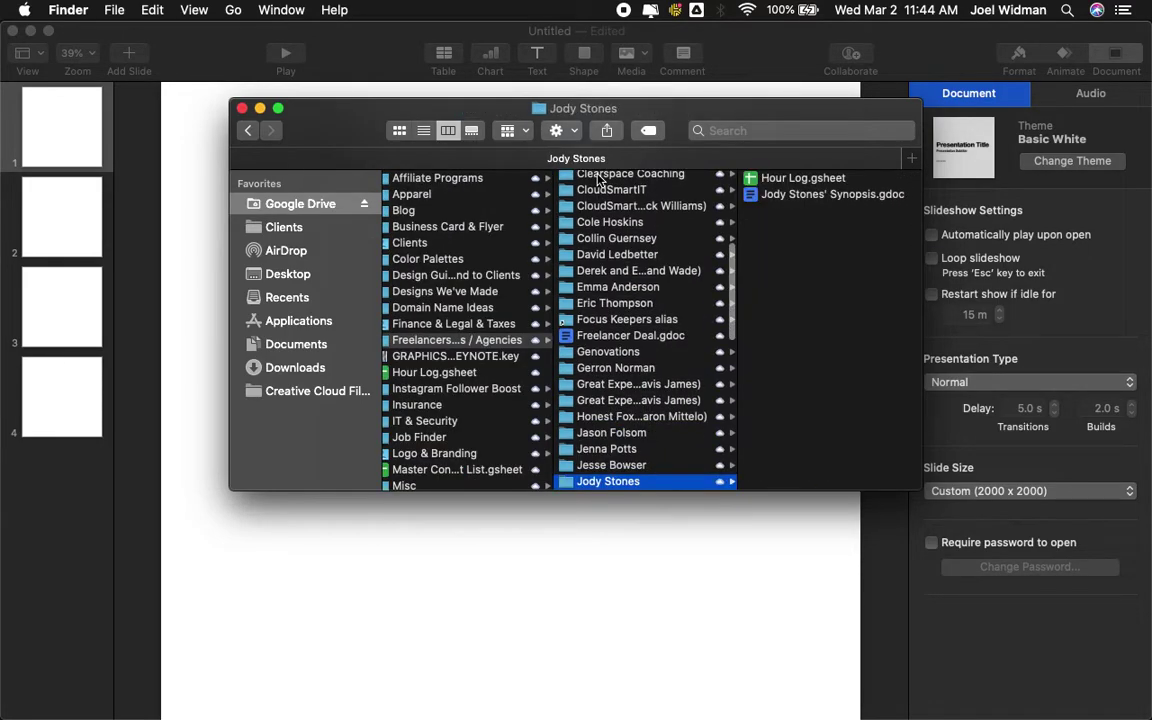
{"action": "key", "text": "e"}
- Preview the photos and drag the portrait headshot JPEG onto the Keynote slide
{"action": "key", "text": "Right"}
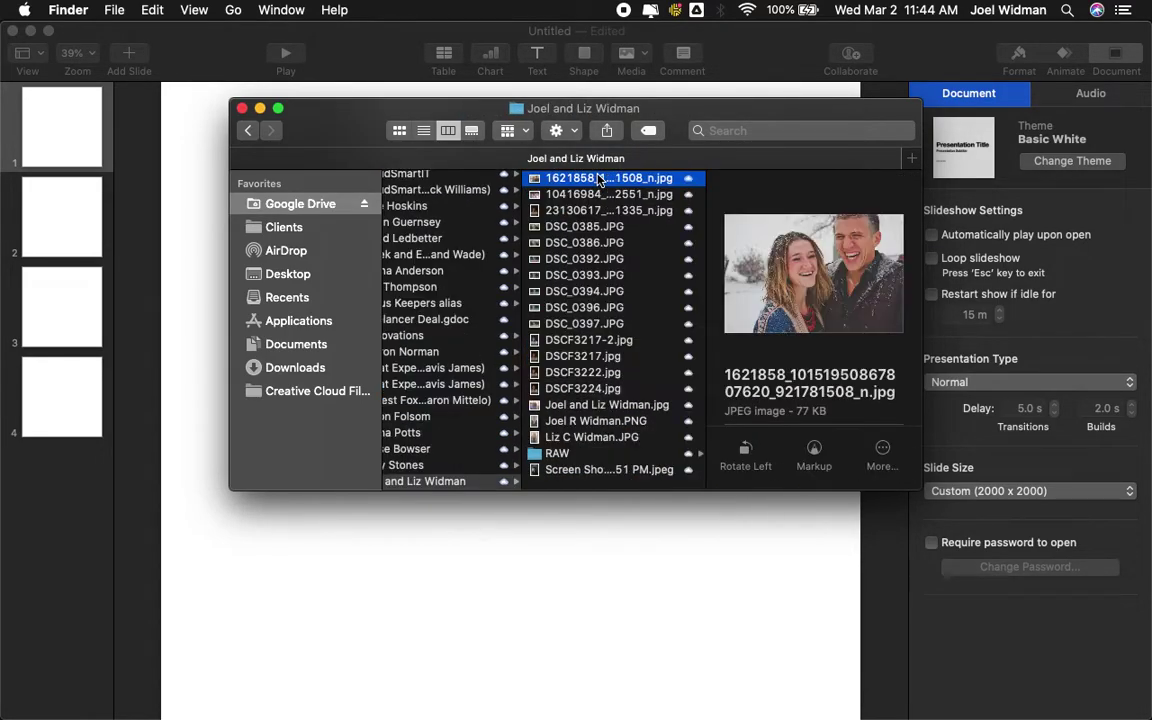
{"action": "key", "text": "Down"}
{"action": "key", "text": "Down"}
{"action": "key", "text": "Down"}
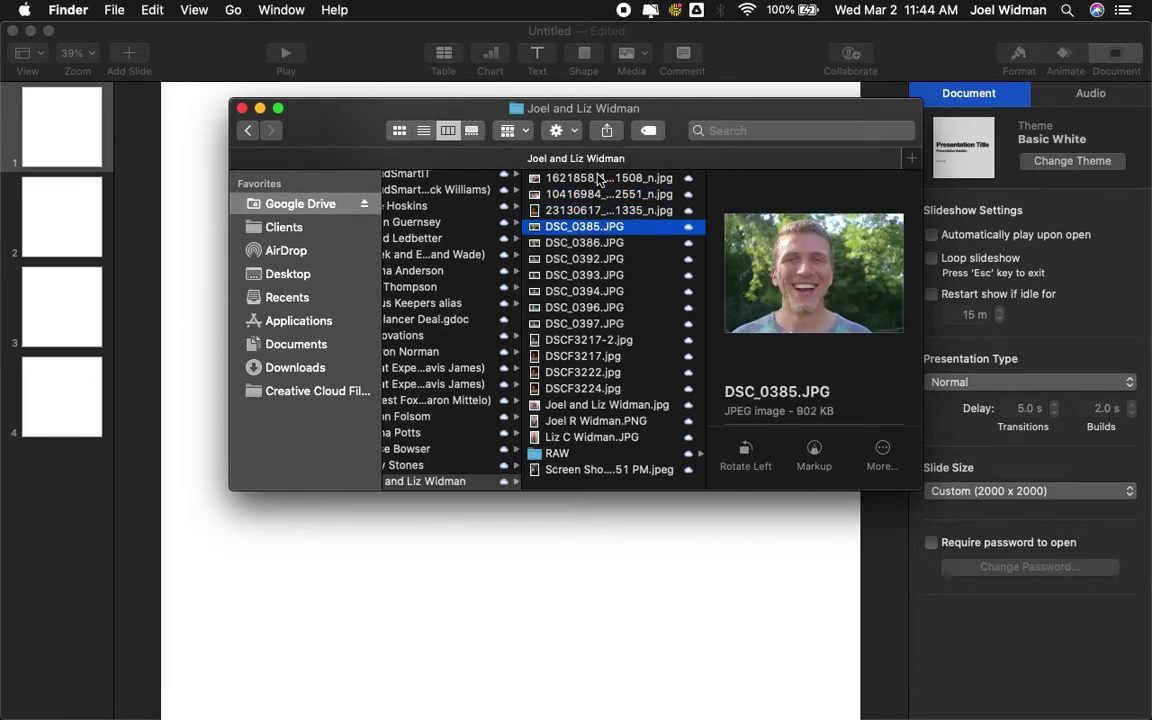
{"action": "key", "text": "Up"}
{"action": "left_click_drag", "start_coordinate": [598, 206], "coordinate": [472, 334]}
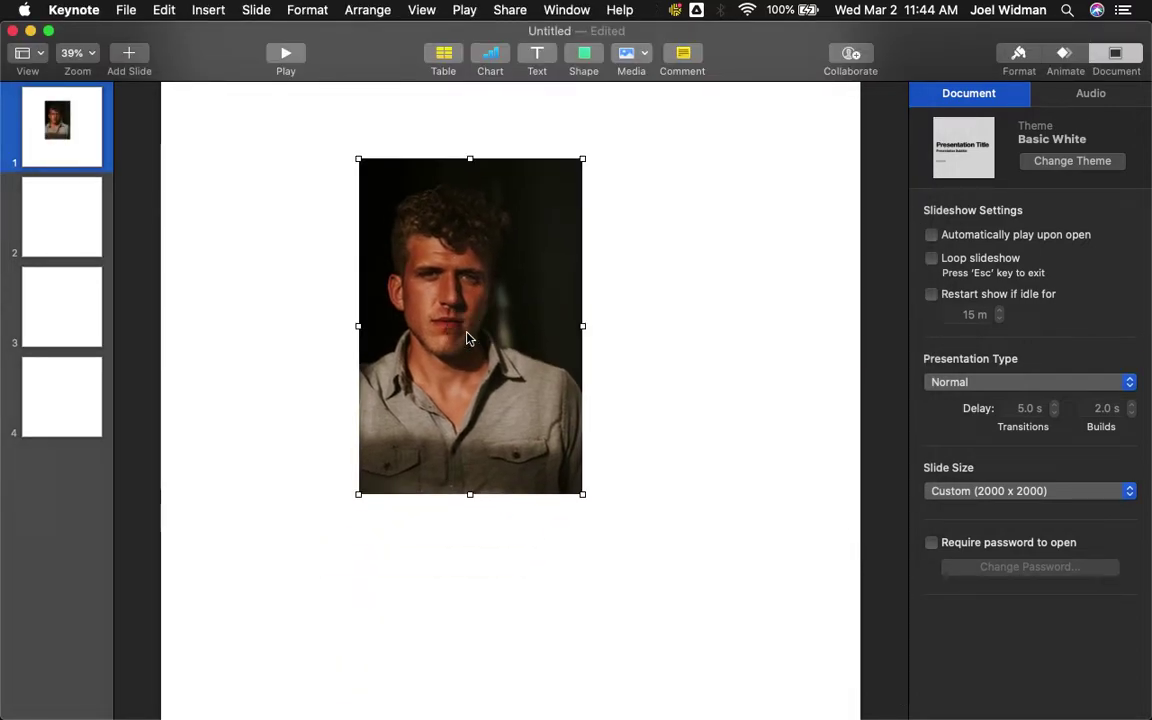
- Mask the headshot with an Oval, enlarge it into a circle, and centre the face inside
{"action": "left_click", "coordinate": [310, 11]}
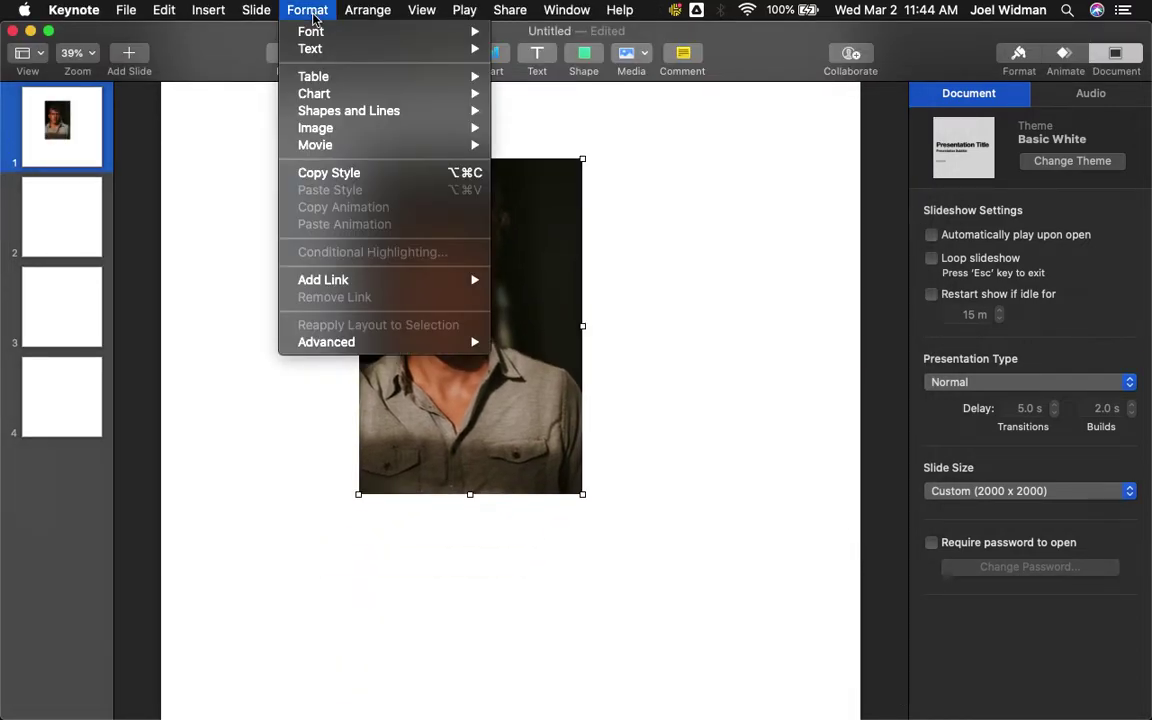
{"action": "mouse_move", "coordinate": [342, 124]}
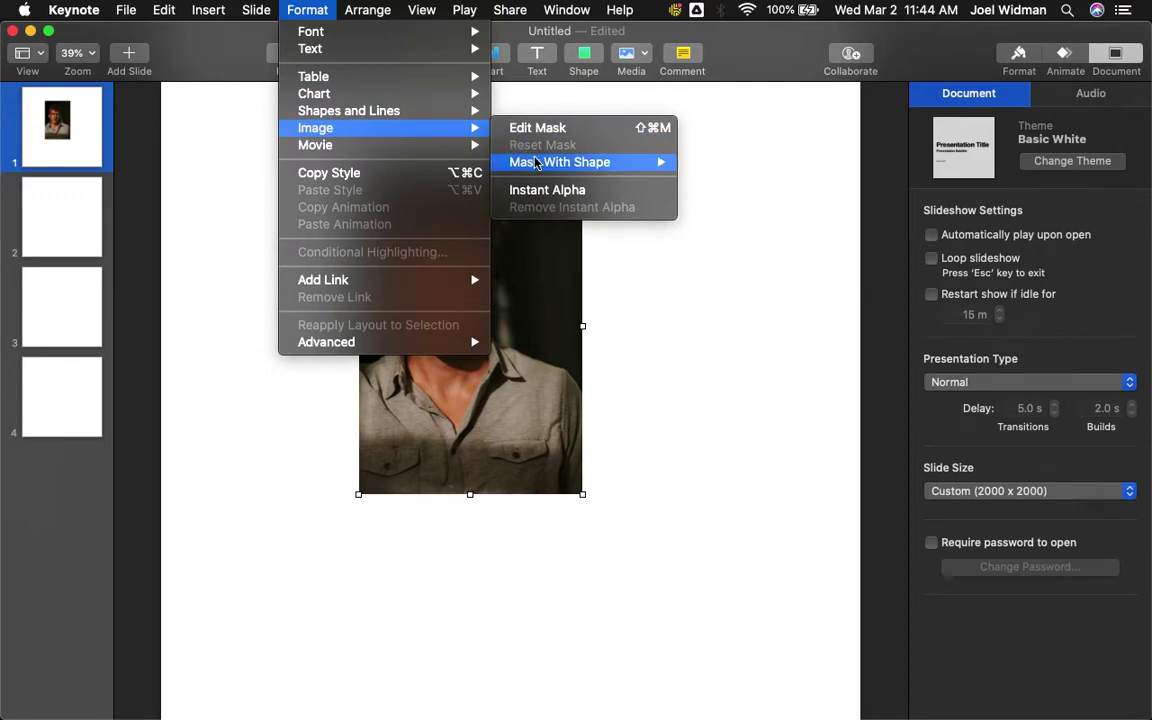
{"action": "mouse_move", "coordinate": [540, 164]}
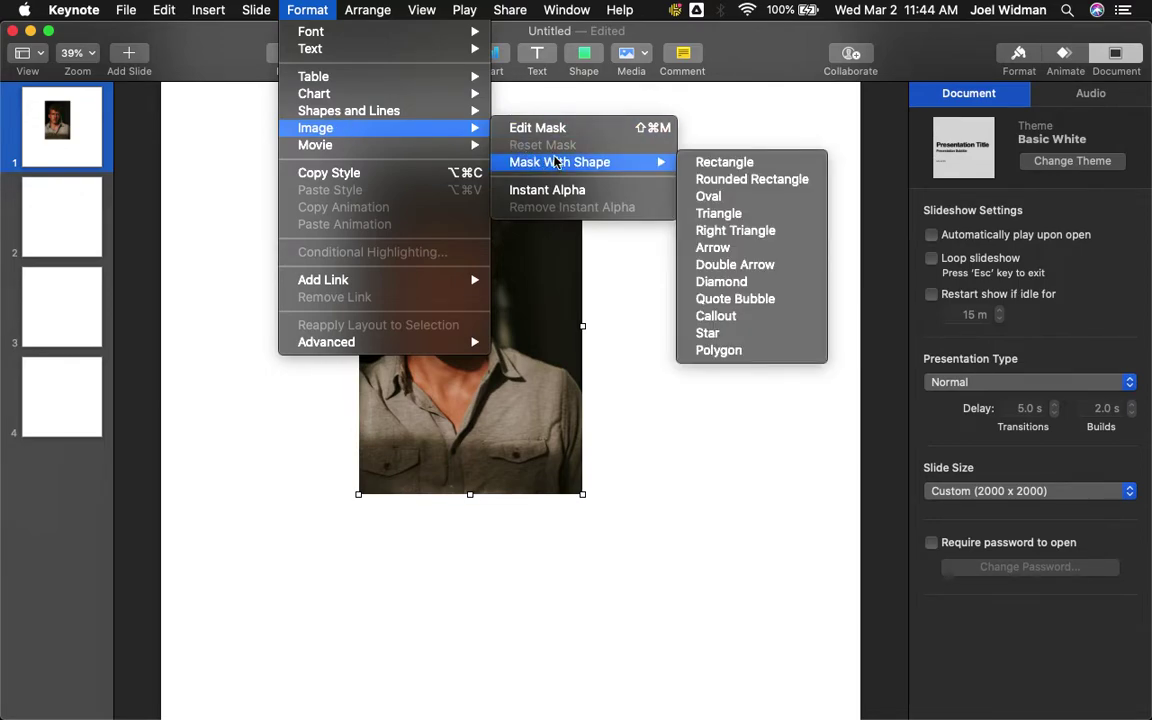
{"action": "left_click", "coordinate": [712, 197]}
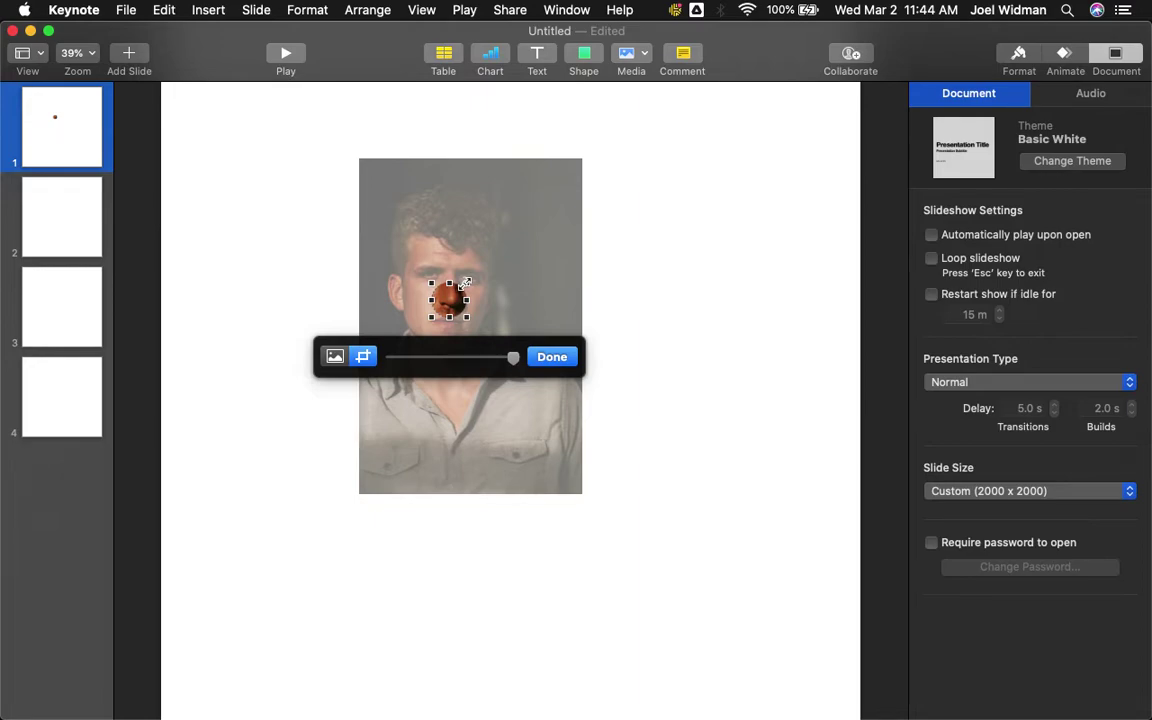
{"action": "left_click_drag", "start_coordinate": [465, 284], "coordinate": [471, 289]}
{"action": "left_click_drag", "start_coordinate": [466, 279], "coordinate": [635, 186]}
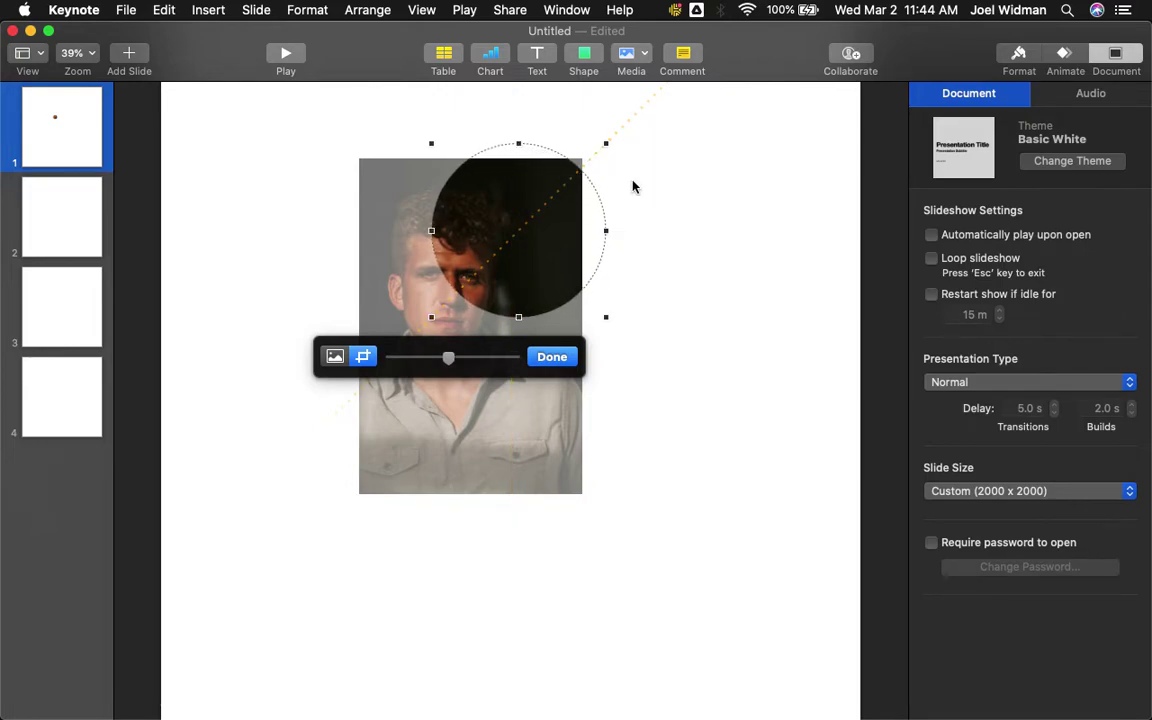
{"action": "left_click_drag", "start_coordinate": [562, 197], "coordinate": [614, 170]}
{"action": "left_click", "coordinate": [545, 192]}
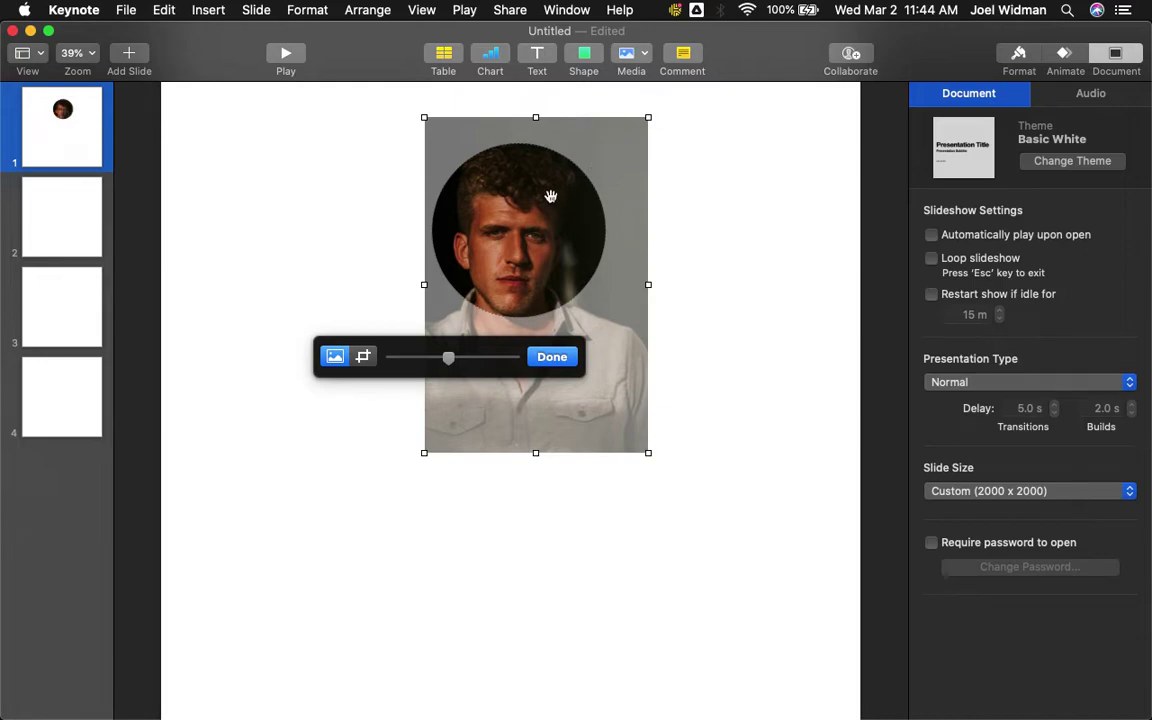
- Enlarge the circular mask, reposition the photo behind it, and move the headshot down-left
{"action": "left_click", "coordinate": [552, 358]}
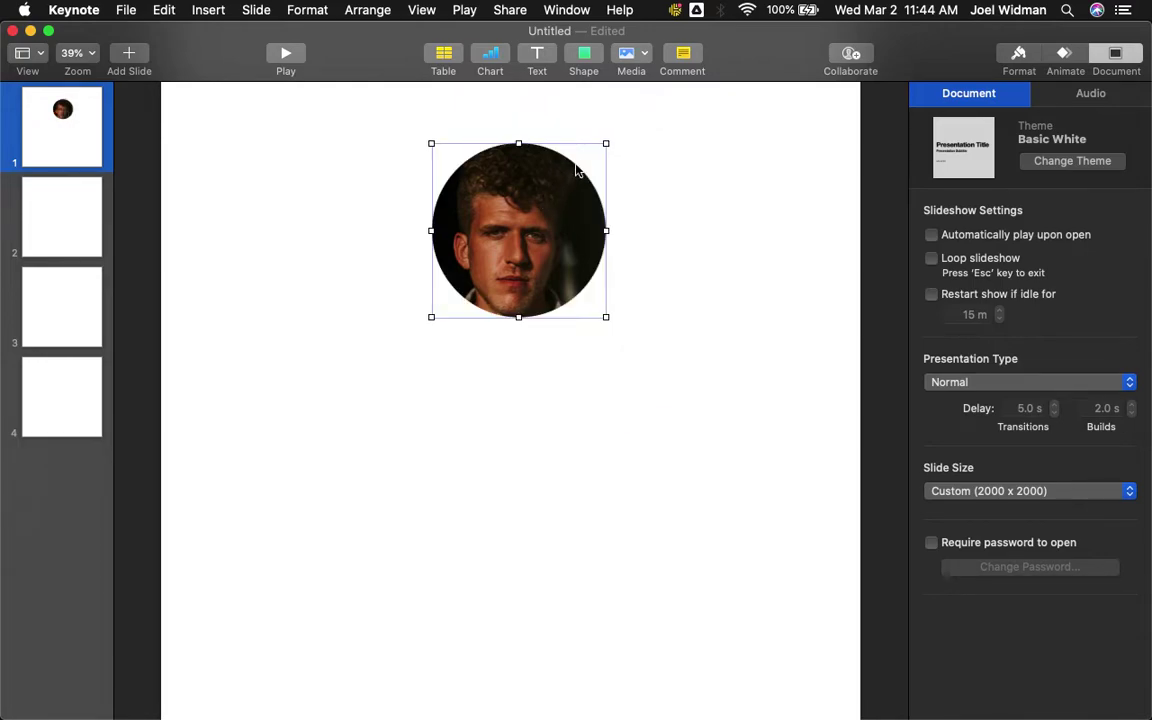
{"action": "left_click", "coordinate": [1016, 60]}
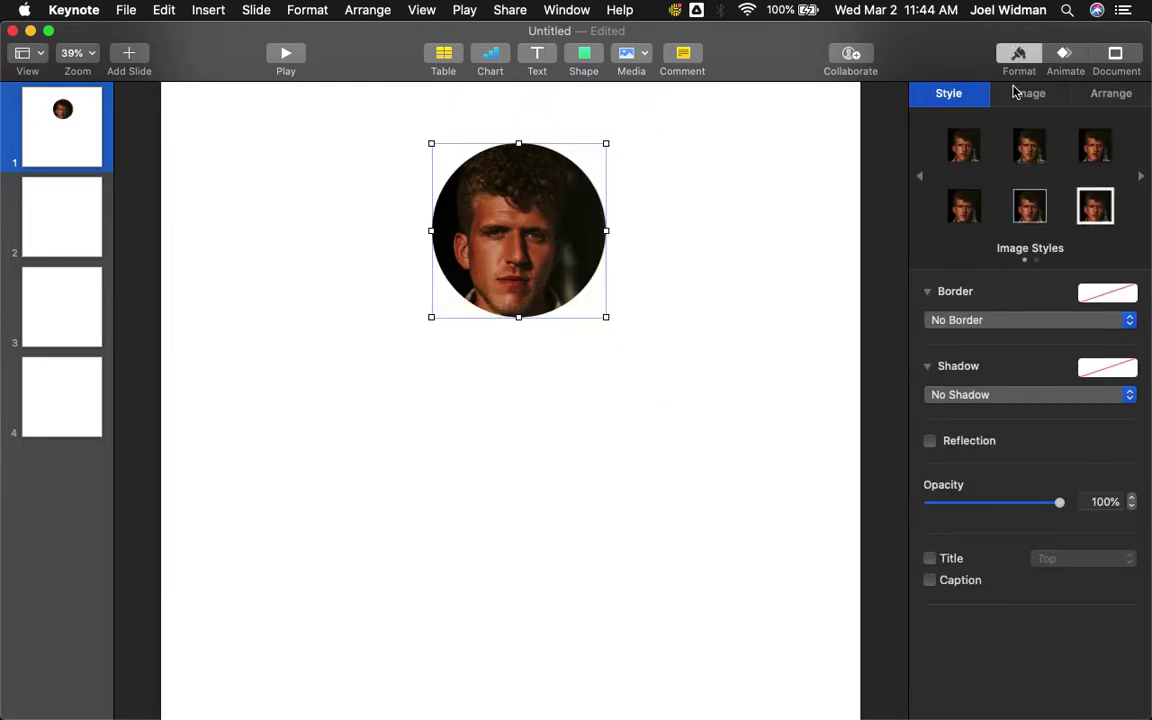
{"action": "left_click", "coordinate": [1019, 94]}
{"action": "left_click", "coordinate": [1003, 250]}
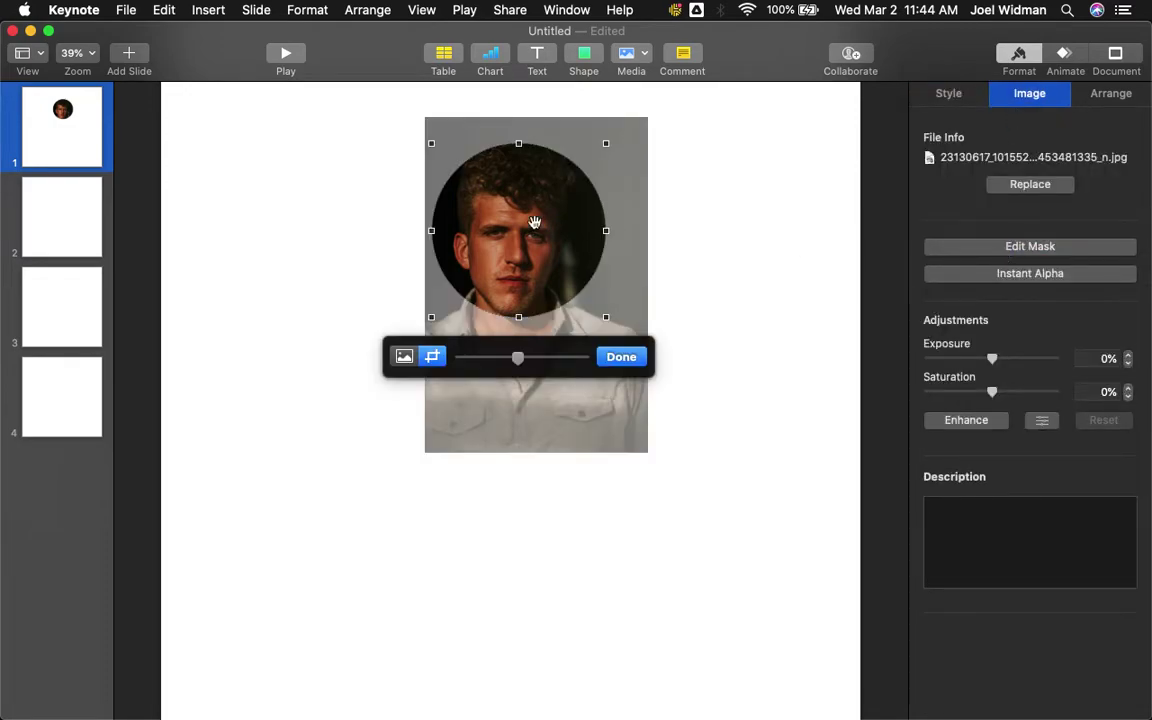
{"action": "left_click_drag", "start_coordinate": [605, 142], "coordinate": [644, 121]}
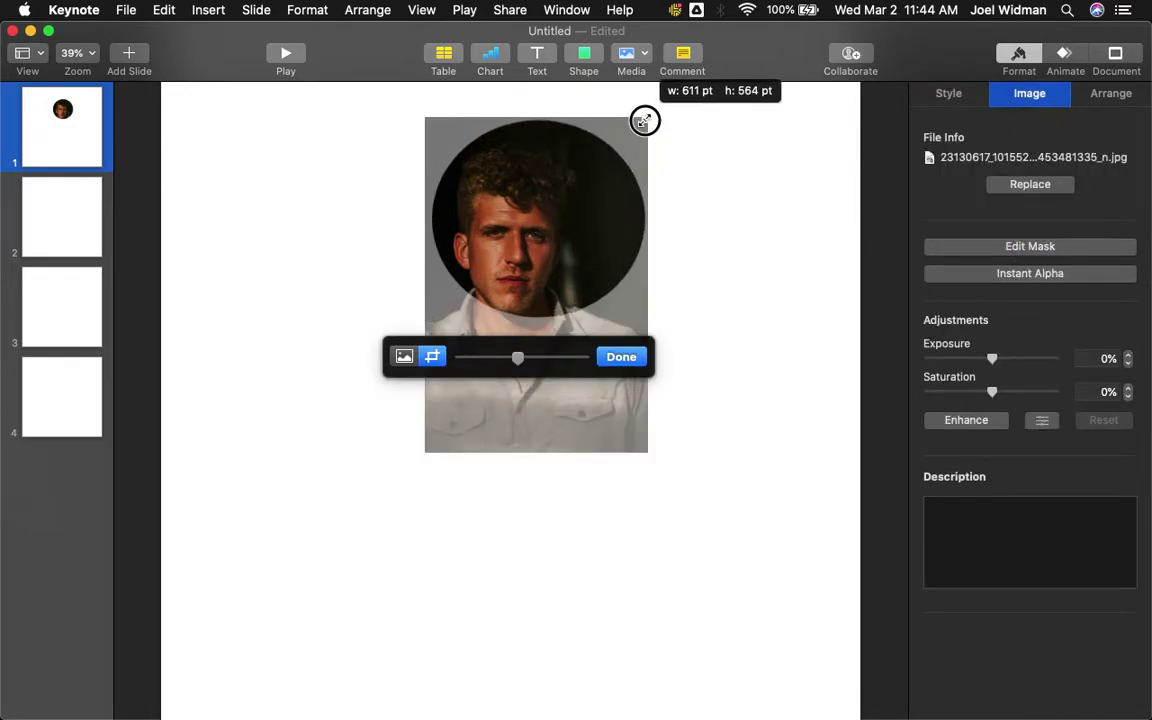
{"action": "left_click_drag", "start_coordinate": [586, 185], "coordinate": [602, 167]}
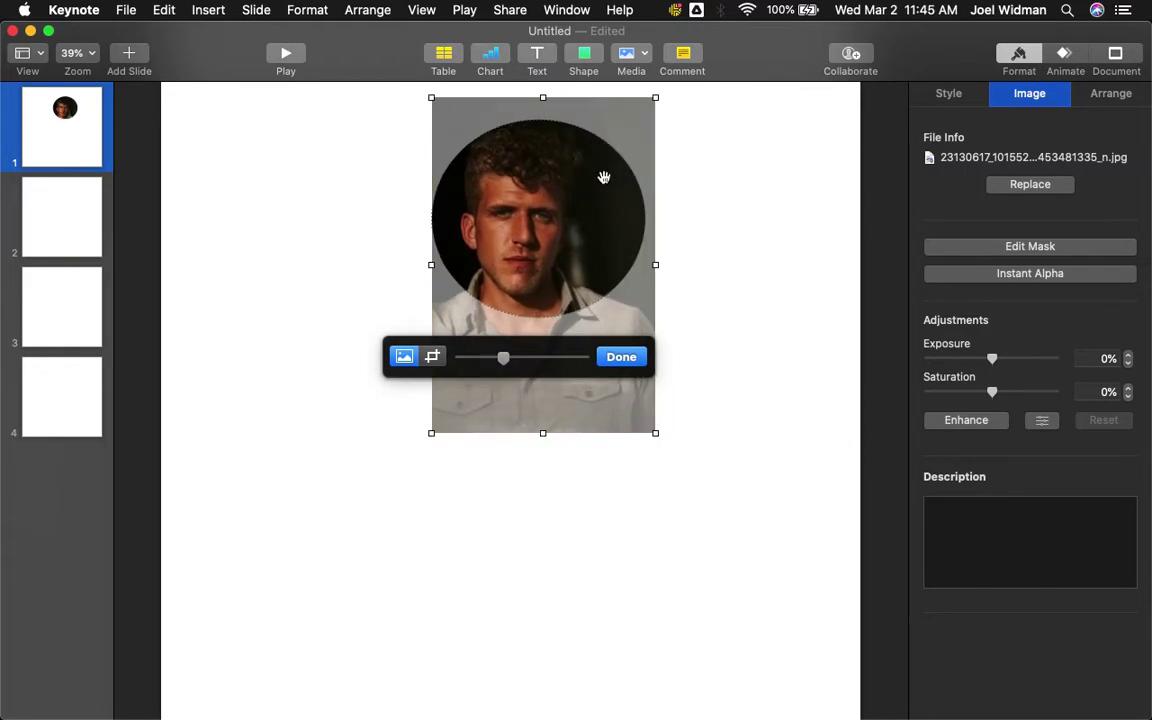
{"action": "left_click", "coordinate": [621, 357]}
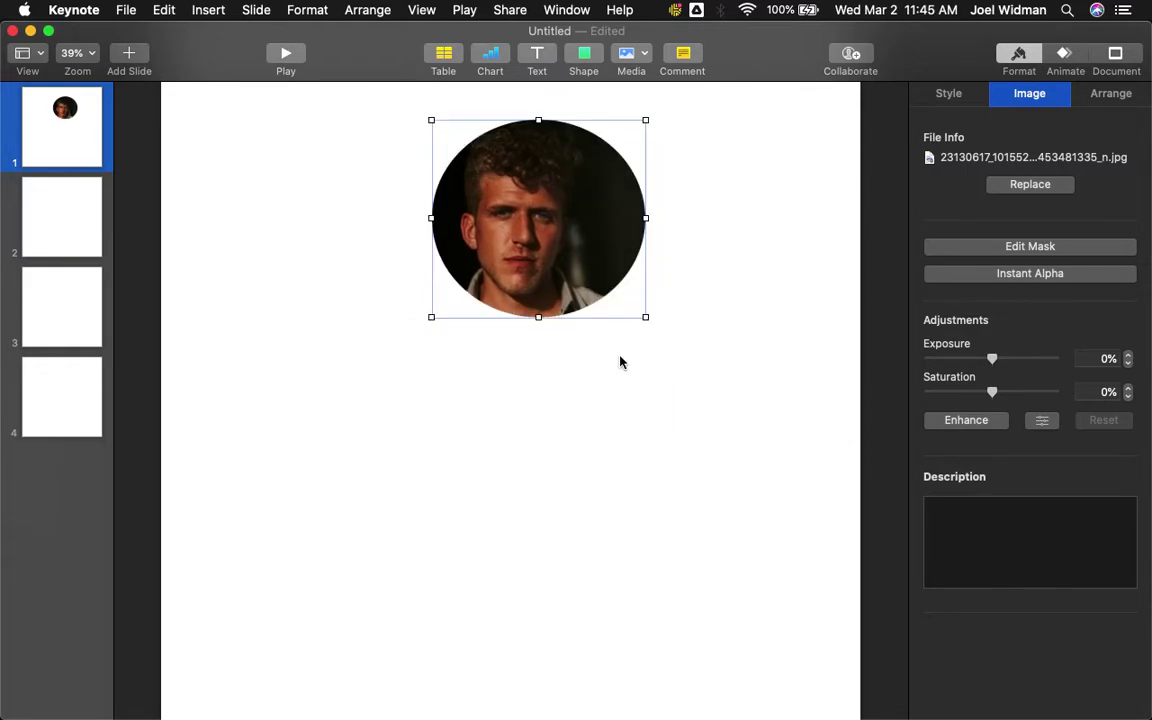
{"action": "left_click_drag", "start_coordinate": [563, 257], "coordinate": [517, 303]}
{"action": "left_click", "coordinate": [676, 344]}
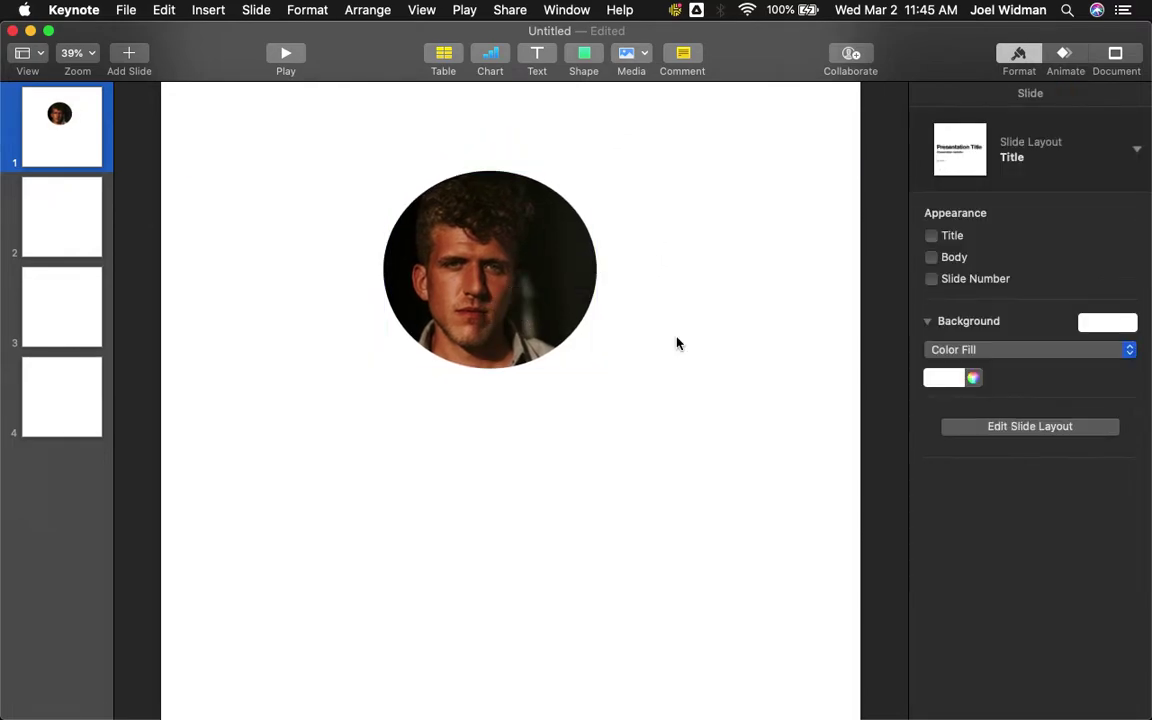
- Check the headshot's size and adjust the mask to an exact 614 × 614 pt circle
{"action": "left_click", "coordinate": [546, 277]}
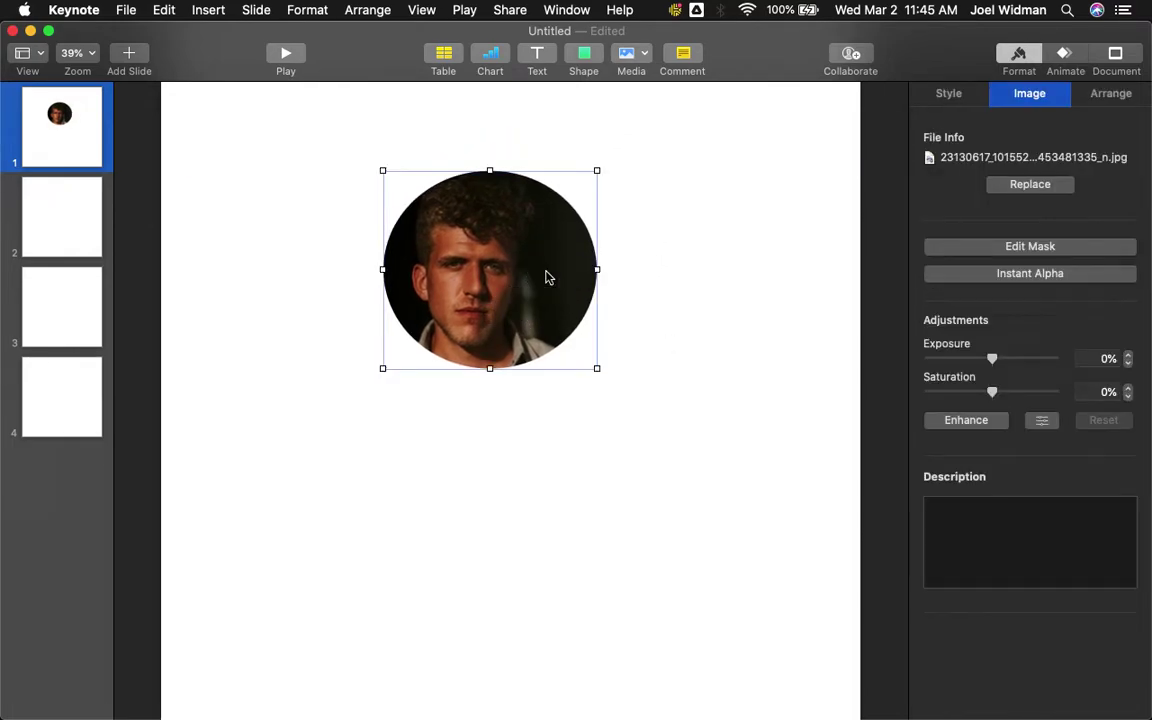
{"action": "left_click", "coordinate": [1106, 97]}
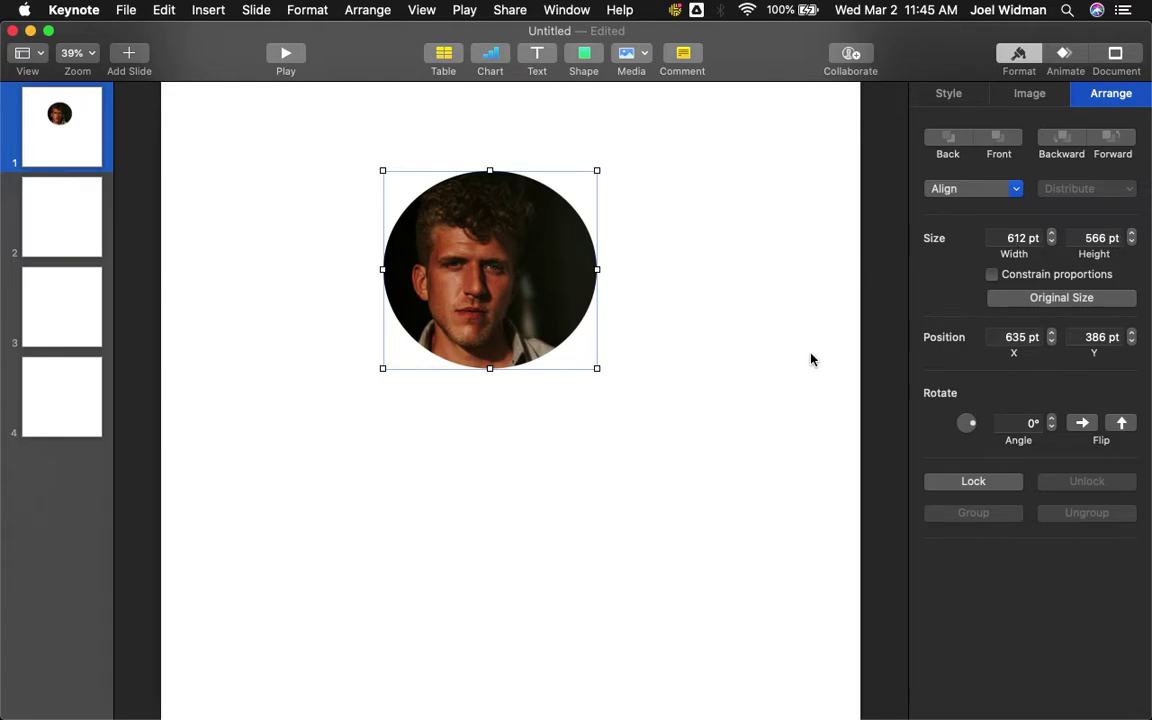
{"action": "left_click", "coordinate": [1027, 100]}
{"action": "left_click", "coordinate": [1016, 250]}
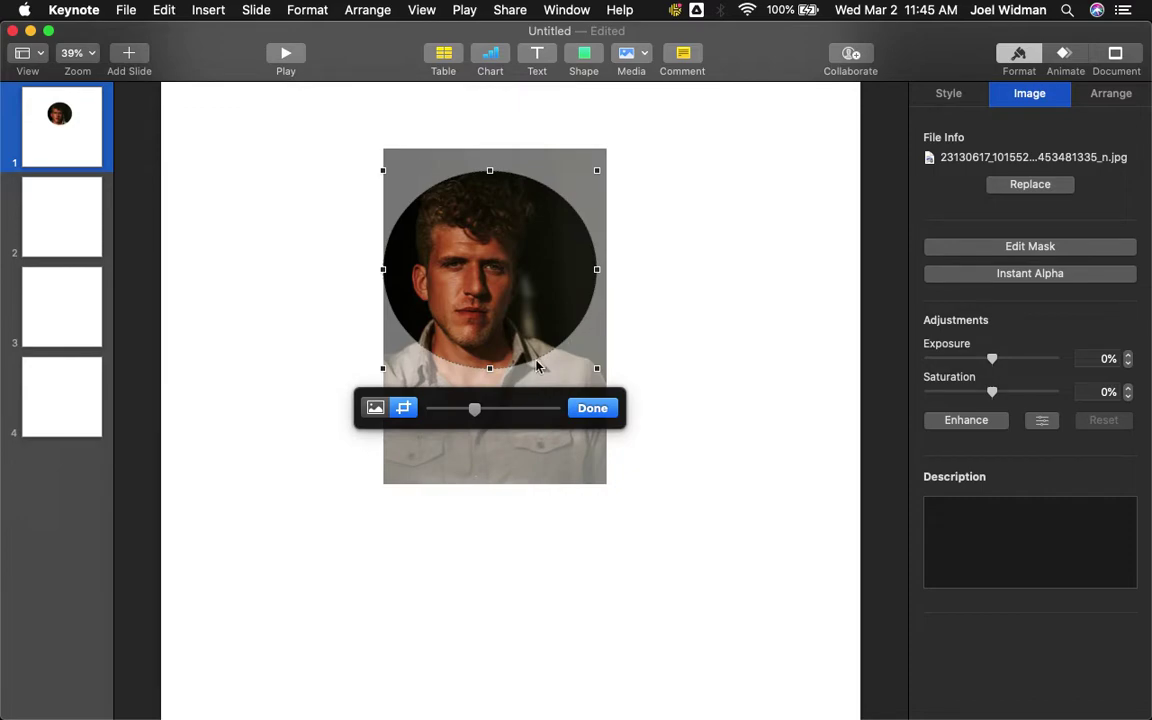
{"action": "left_click_drag", "start_coordinate": [488, 370], "coordinate": [495, 384]}
{"action": "left_click_drag", "start_coordinate": [594, 279], "coordinate": [596, 279]}
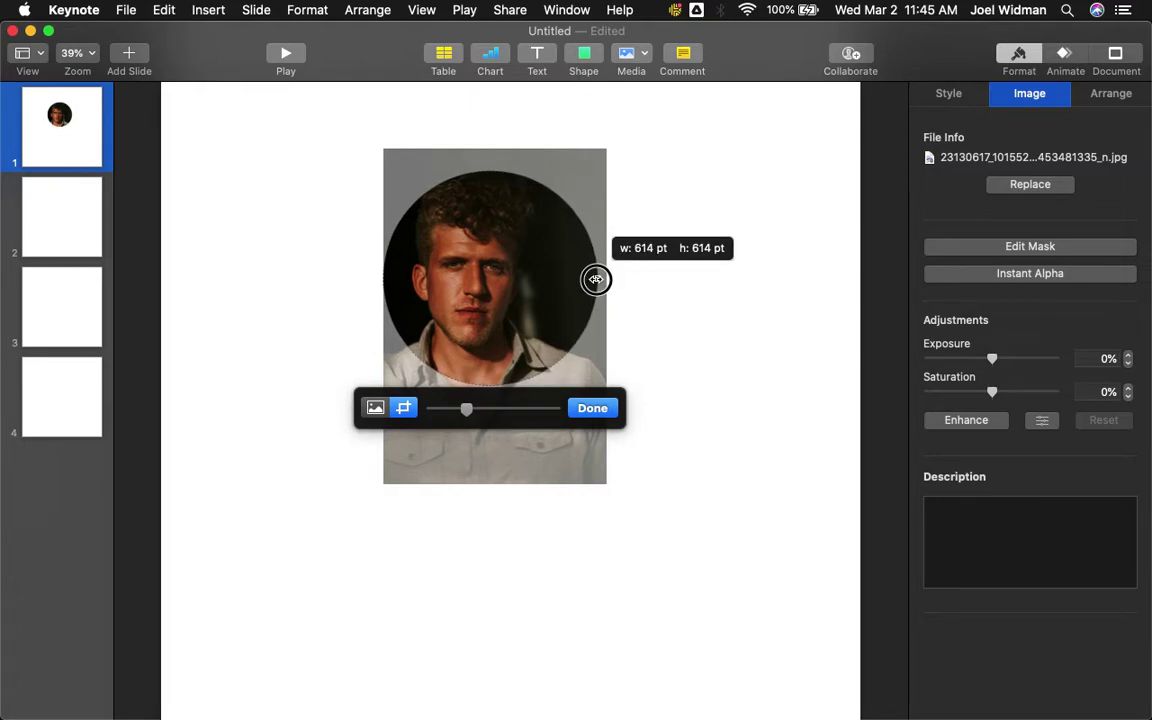
{"action": "left_click_drag", "start_coordinate": [596, 279], "coordinate": [596, 279]}
{"action": "left_click", "coordinate": [592, 408]}
{"action": "left_click", "coordinate": [719, 297]}
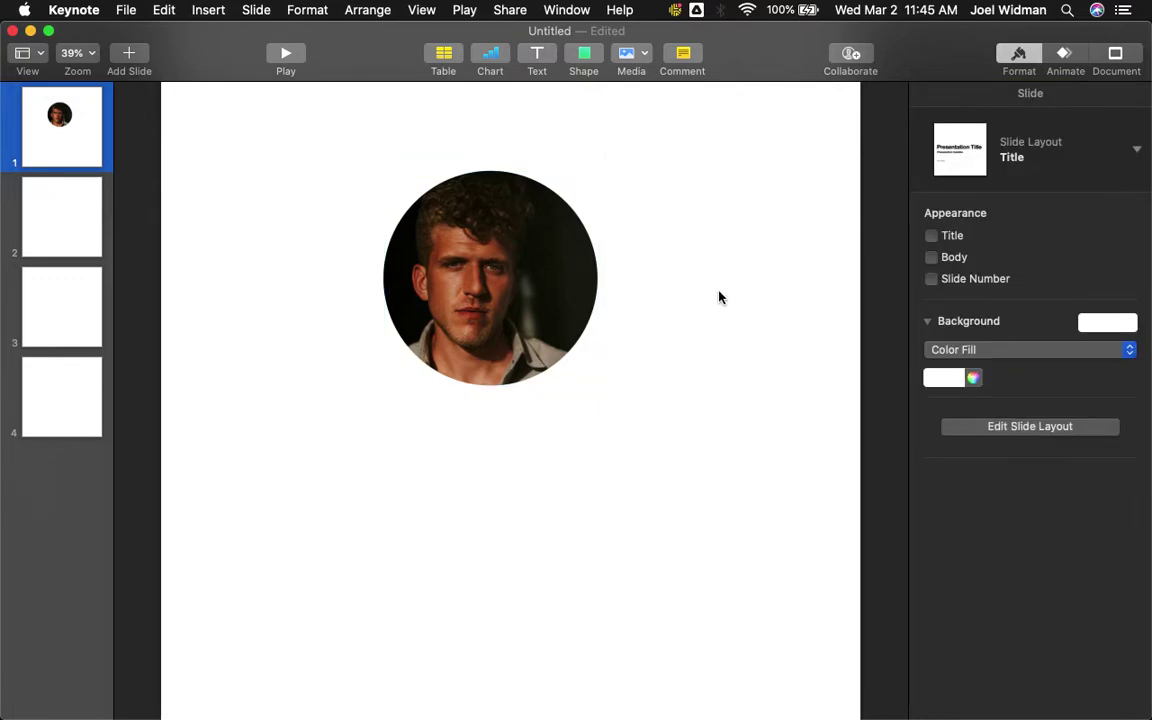
- In Finder, open Anderson The Fish > Logo & Branding > OFICIAL LOGO > Horizontal
{"action": "left_click", "coordinate": [152, 694]}
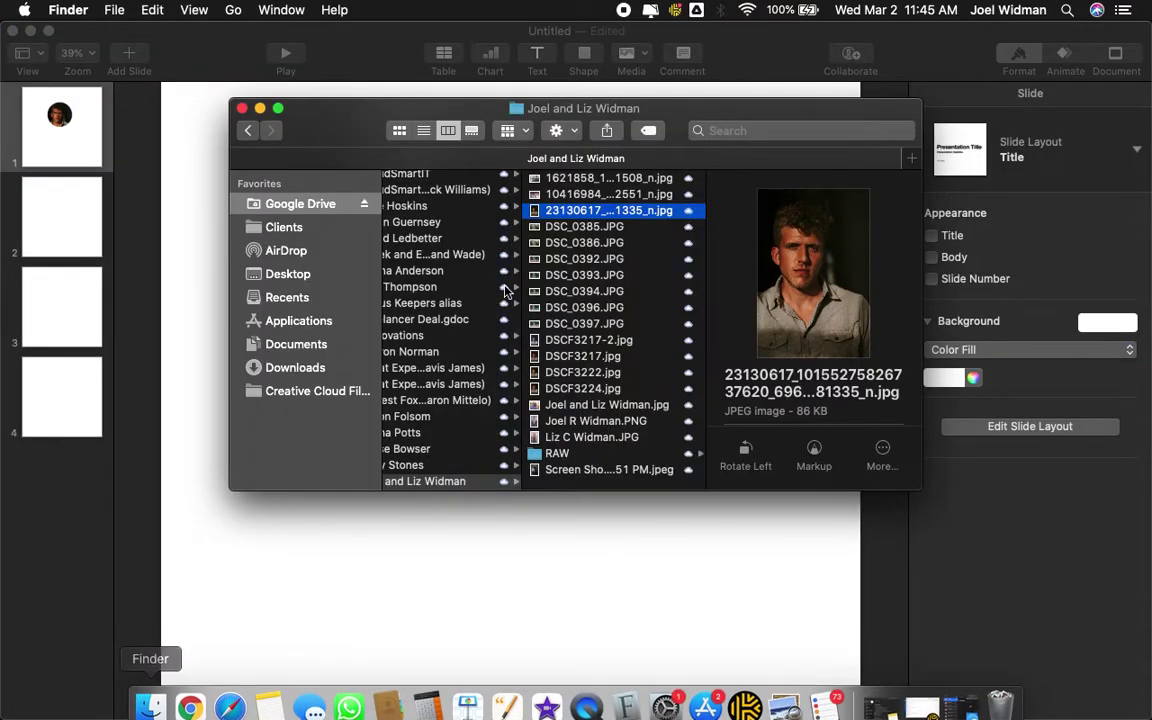
{"action": "left_click", "coordinate": [320, 205]}
{"action": "left_click", "coordinate": [414, 178]}
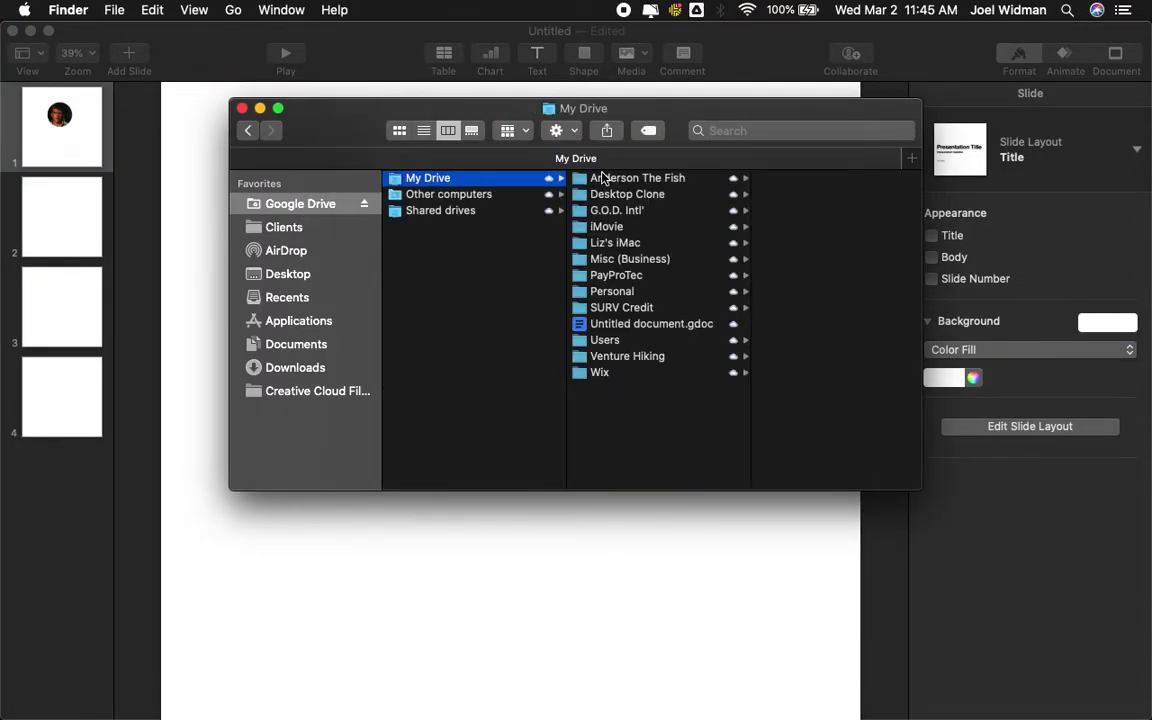
{"action": "left_click", "coordinate": [604, 178]}
{"action": "key", "text": "Right"}
{"action": "key", "text": "l"}
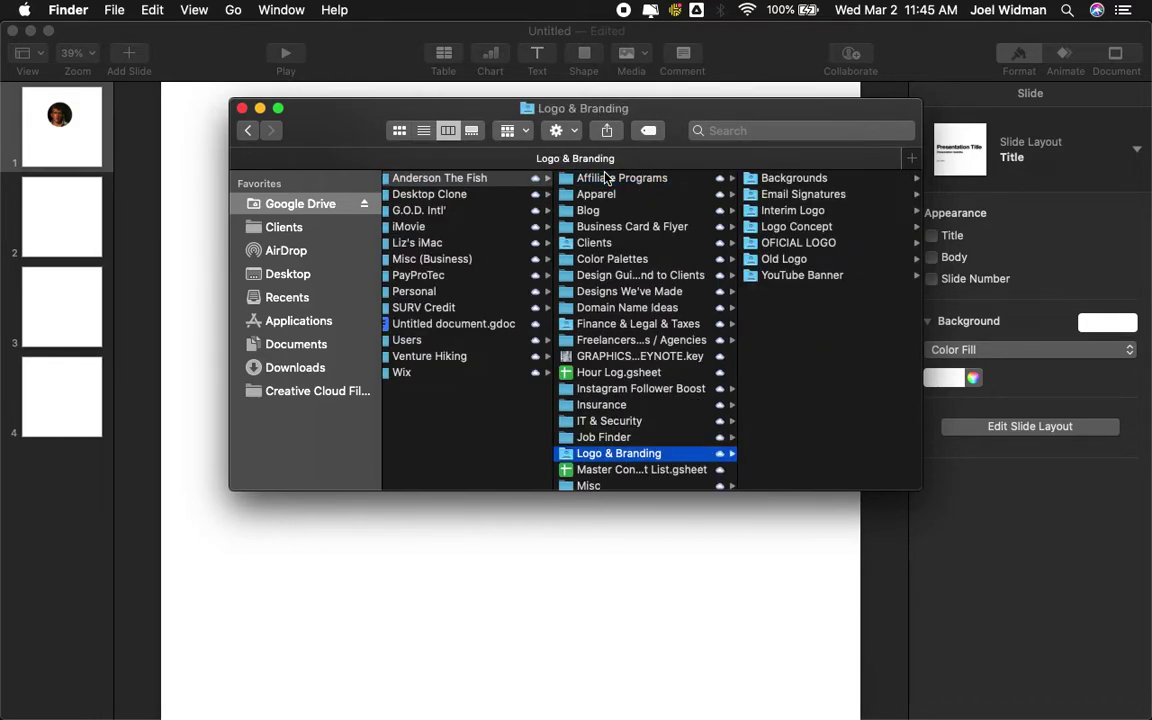
{"action": "key", "text": "Right"}
{"action": "left_click", "coordinate": [575, 242]}
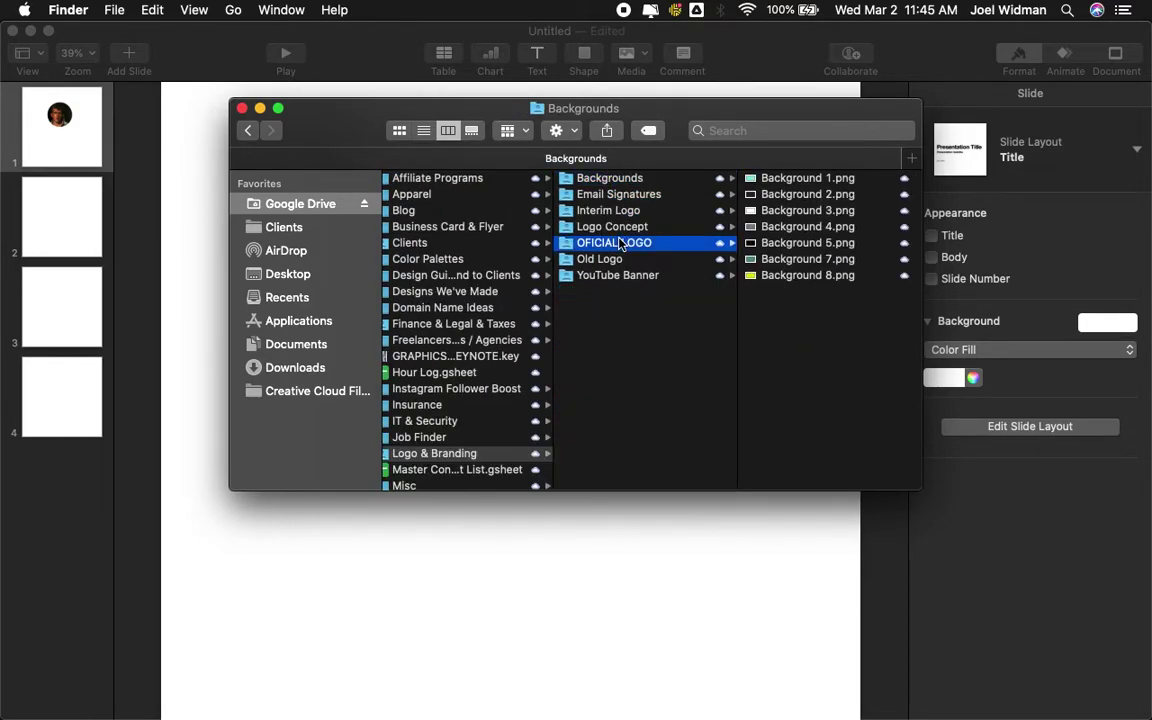
{"action": "left_click", "coordinate": [812, 211]}
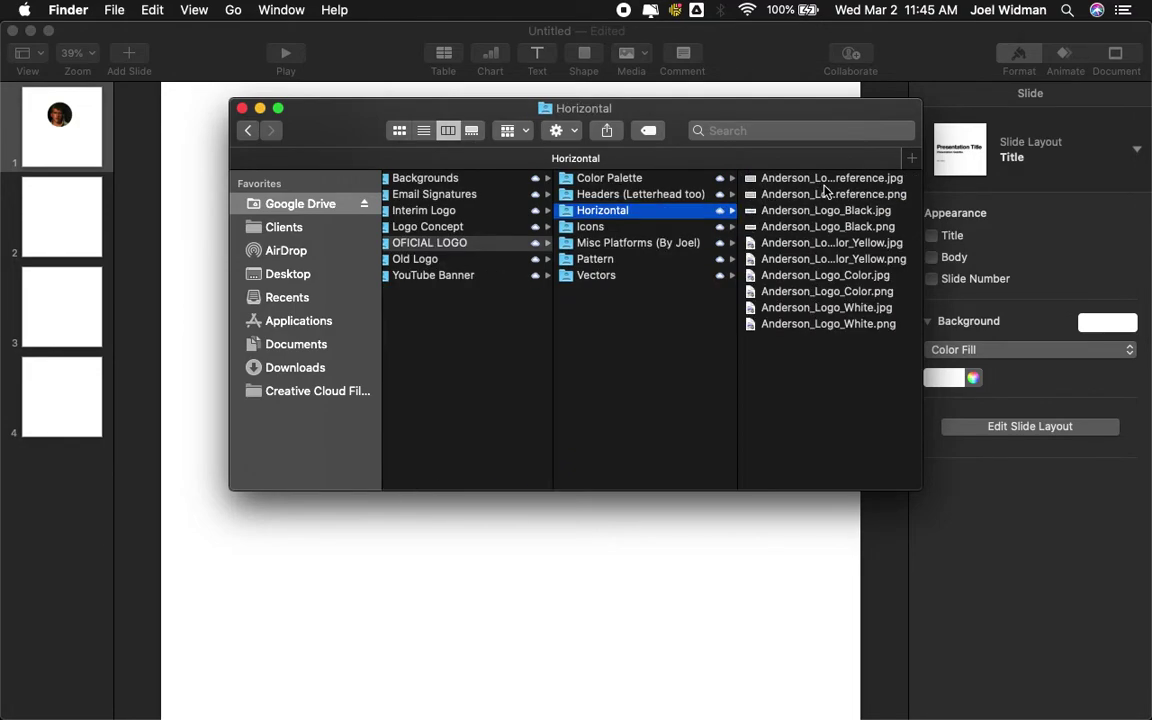
- Compare the logo versions and drag Anderson_Logo_Black.png onto the slide below the headshot
{"action": "key", "text": "Right"}
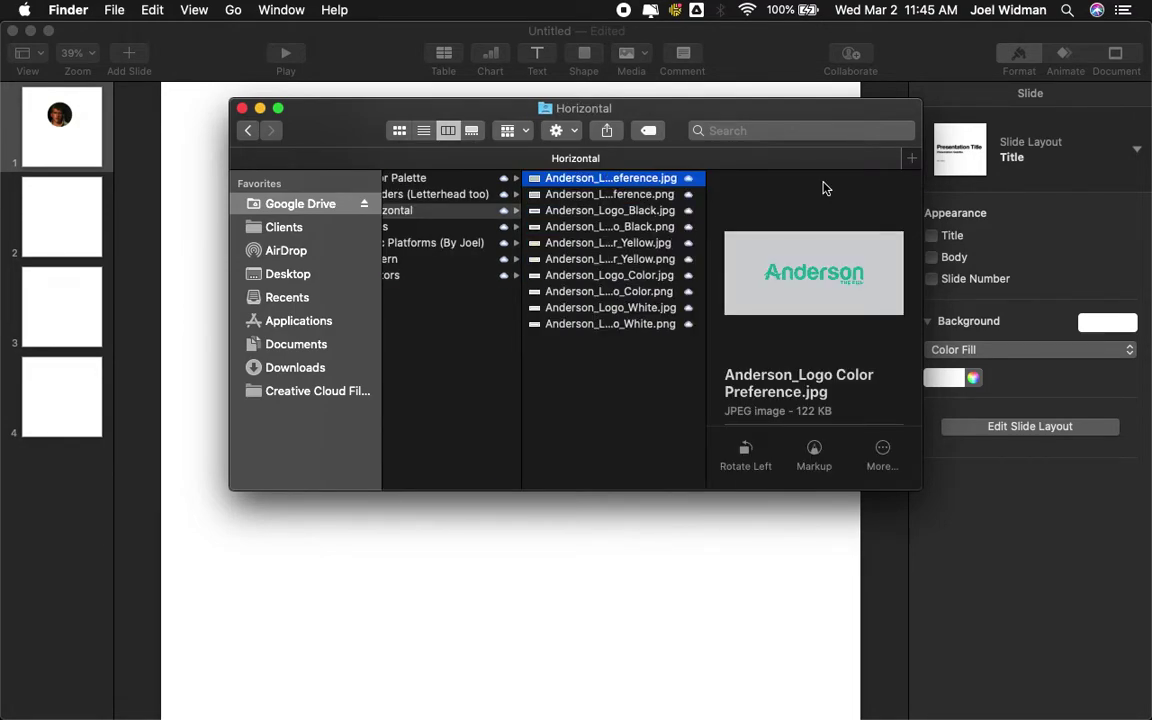
{"action": "key", "text": "Down"}
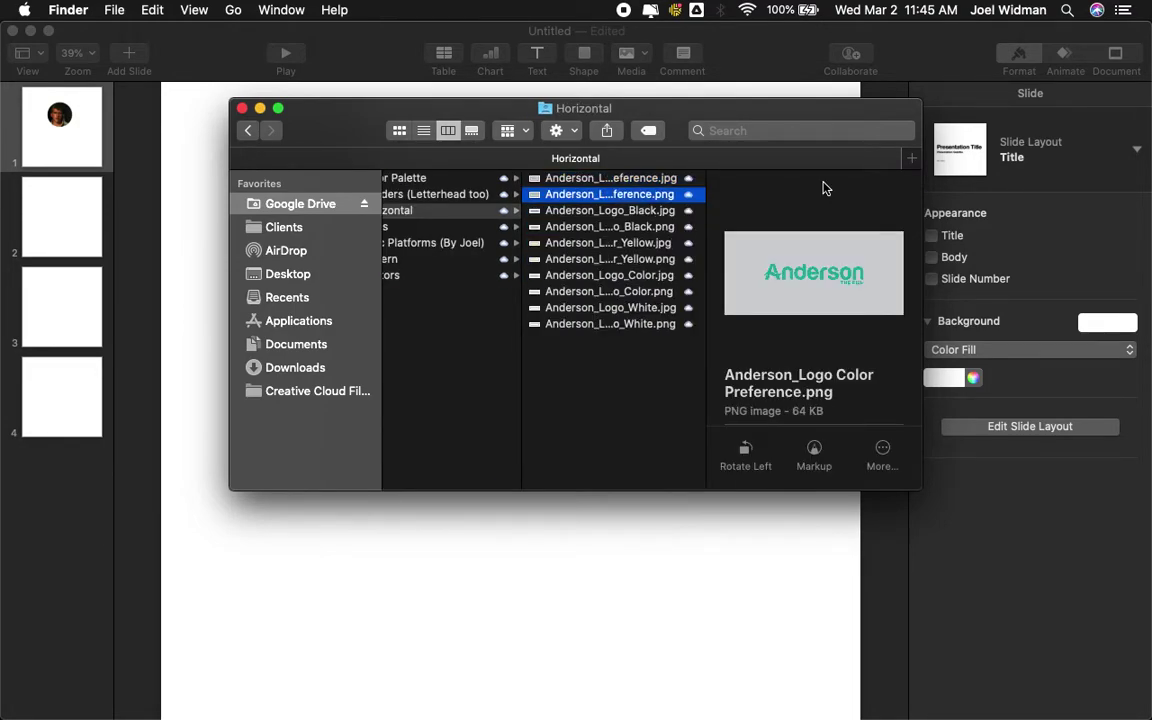
{"action": "key", "text": "space"}
{"action": "key", "text": "space"}
{"action": "key", "text": "Down"}
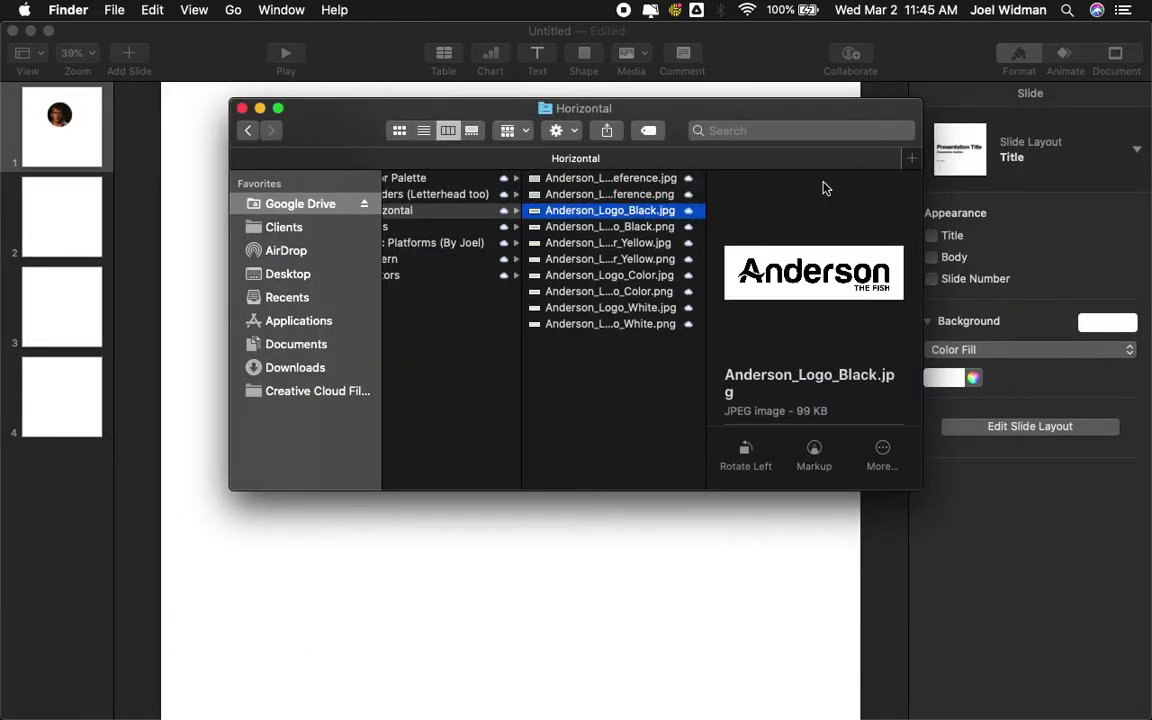
{"action": "key", "text": "Down"}
{"action": "key", "text": "Down"}
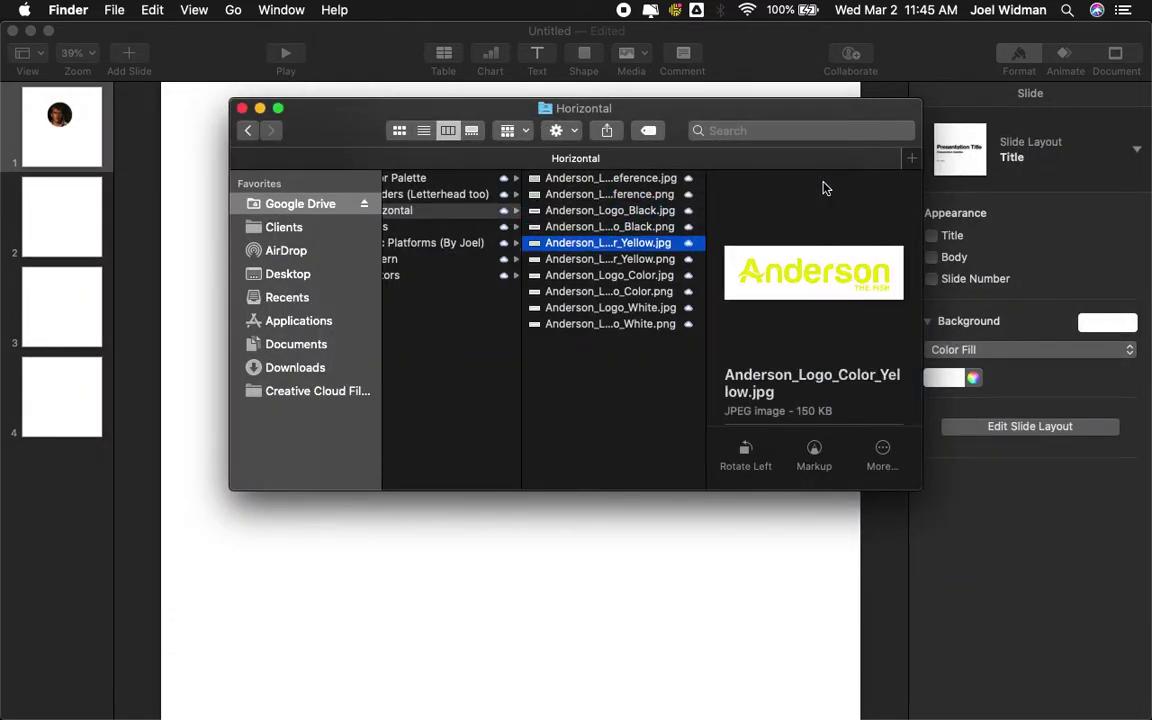
{"action": "key", "text": "Down"}
{"action": "key", "text": "Up"}
{"action": "key", "text": "Up"}
{"action": "key", "text": "Up"}
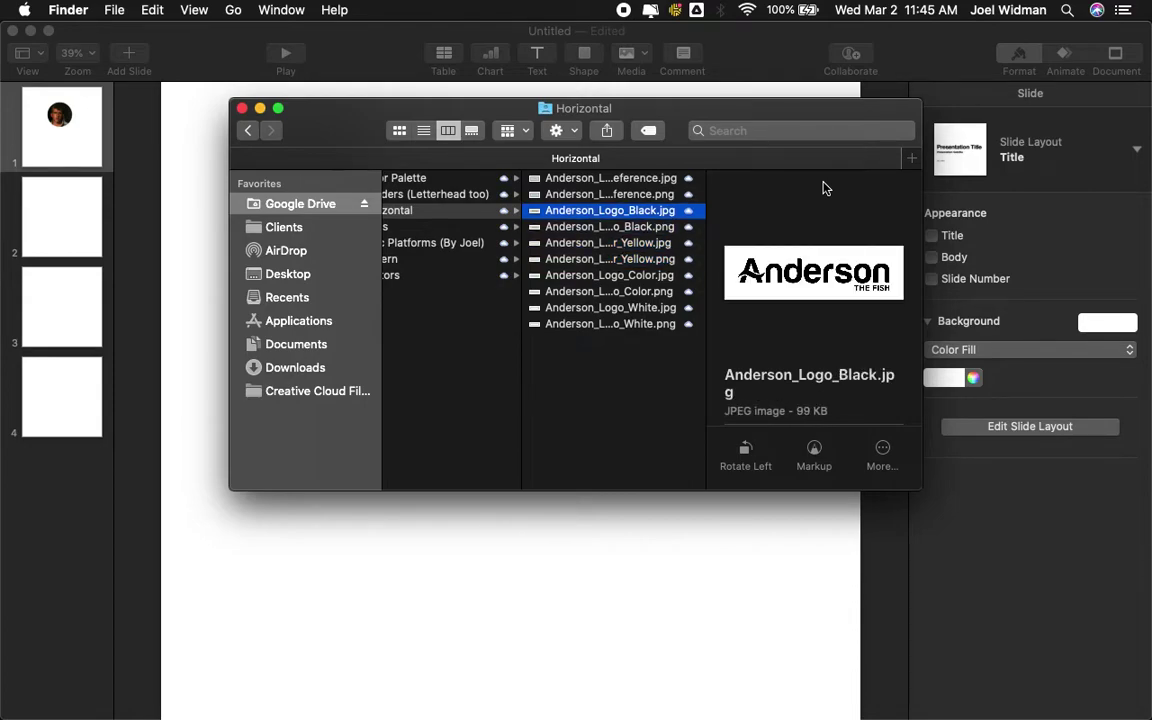
{"action": "key", "text": "Down"}
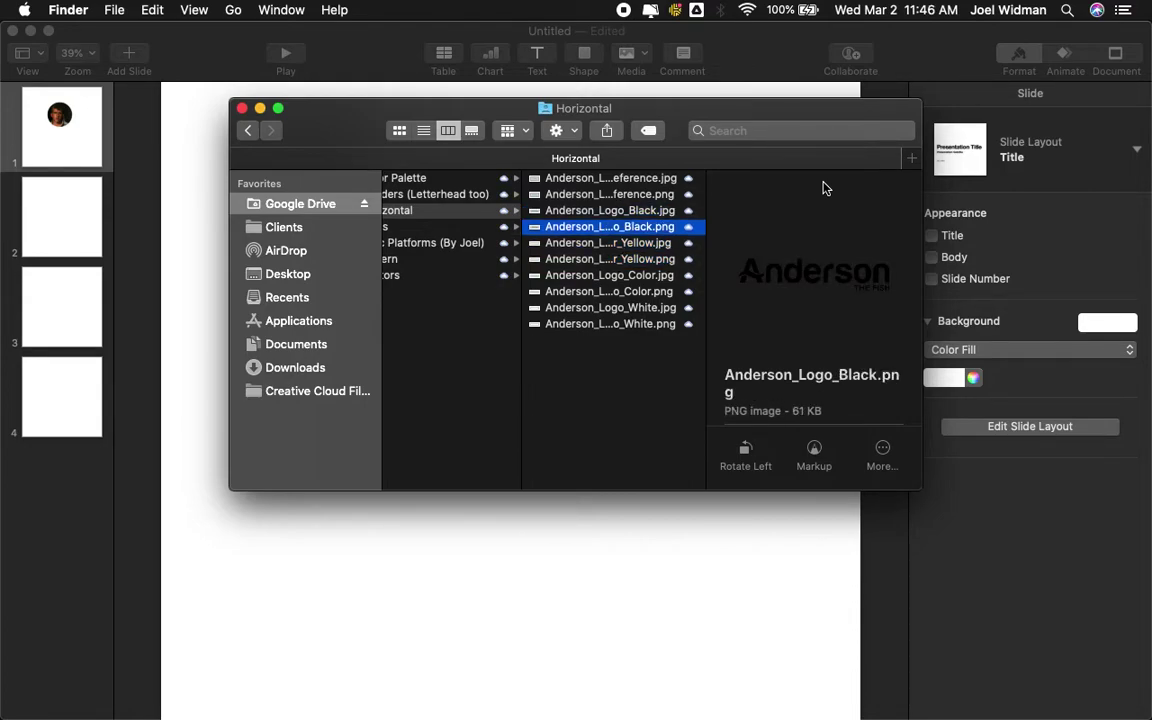
{"action": "key", "text": "space"}
{"action": "key", "text": "space"}
{"action": "left_click_drag", "start_coordinate": [650, 237], "coordinate": [516, 628]}
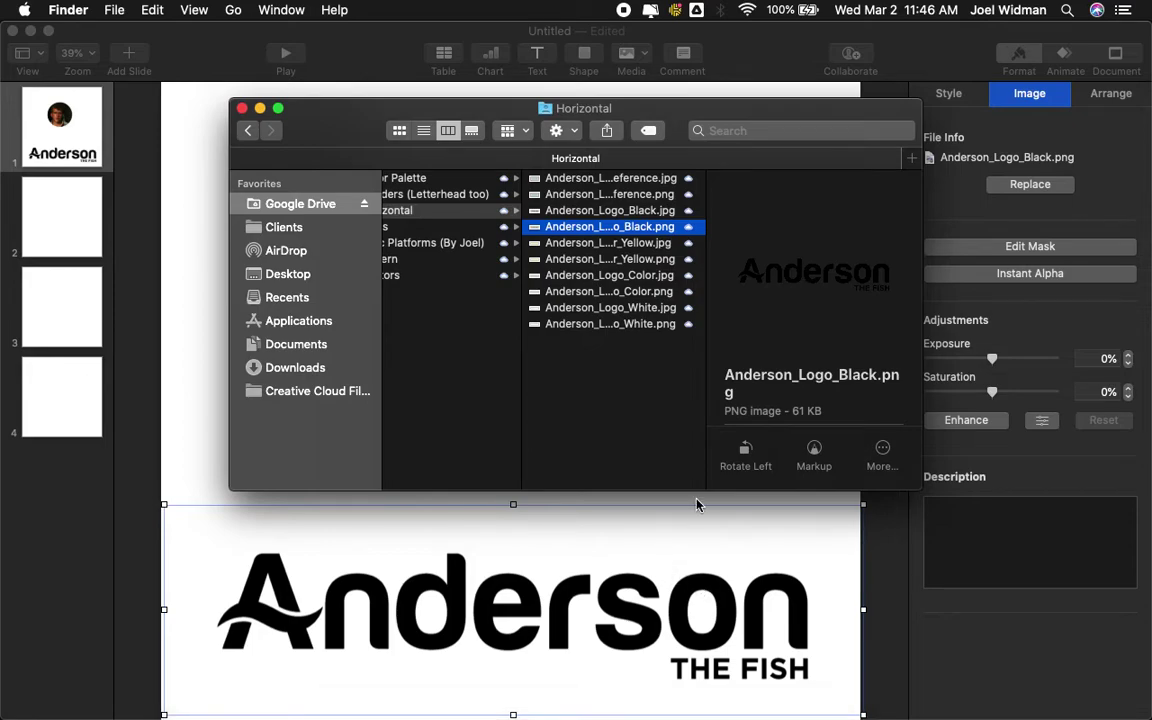
{"action": "left_click", "coordinate": [697, 504]}
- Move the Anderson logo up, shrink it, and centre it just beneath the circular headshot
{"action": "left_click_drag", "start_coordinate": [620, 608], "coordinate": [617, 489]}
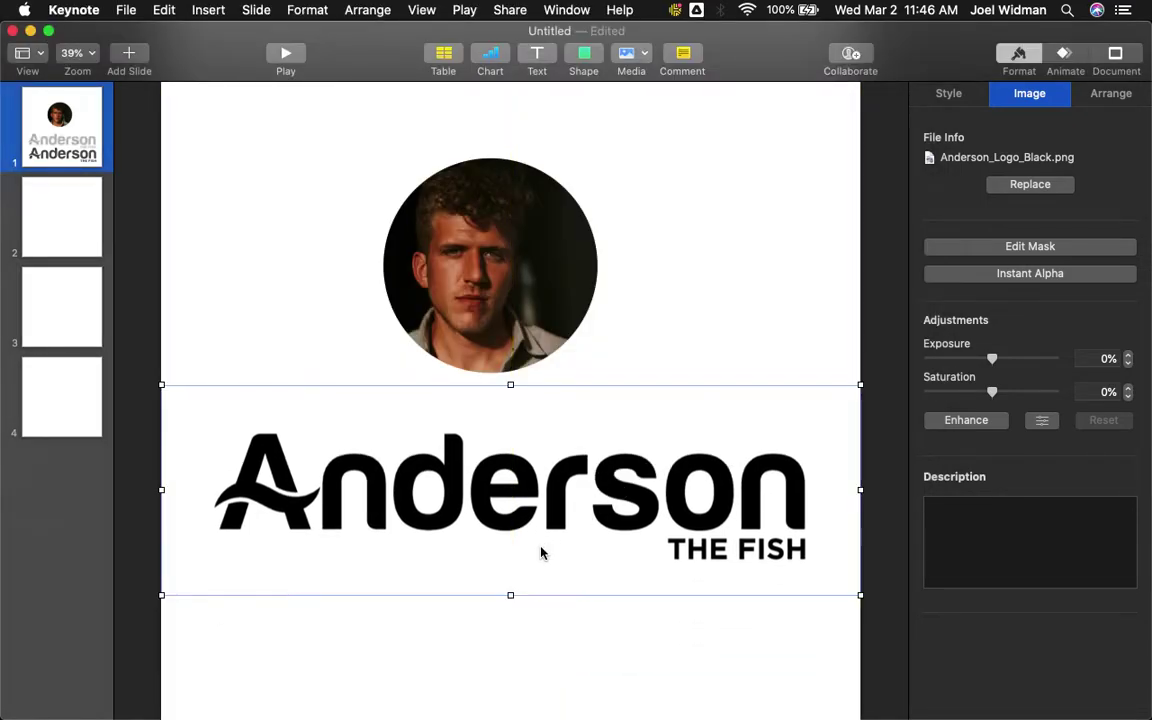
{"action": "left_click_drag", "start_coordinate": [508, 596], "coordinate": [576, 436]}
{"action": "left_click", "coordinate": [710, 465]}
{"action": "left_click", "coordinate": [672, 450]}
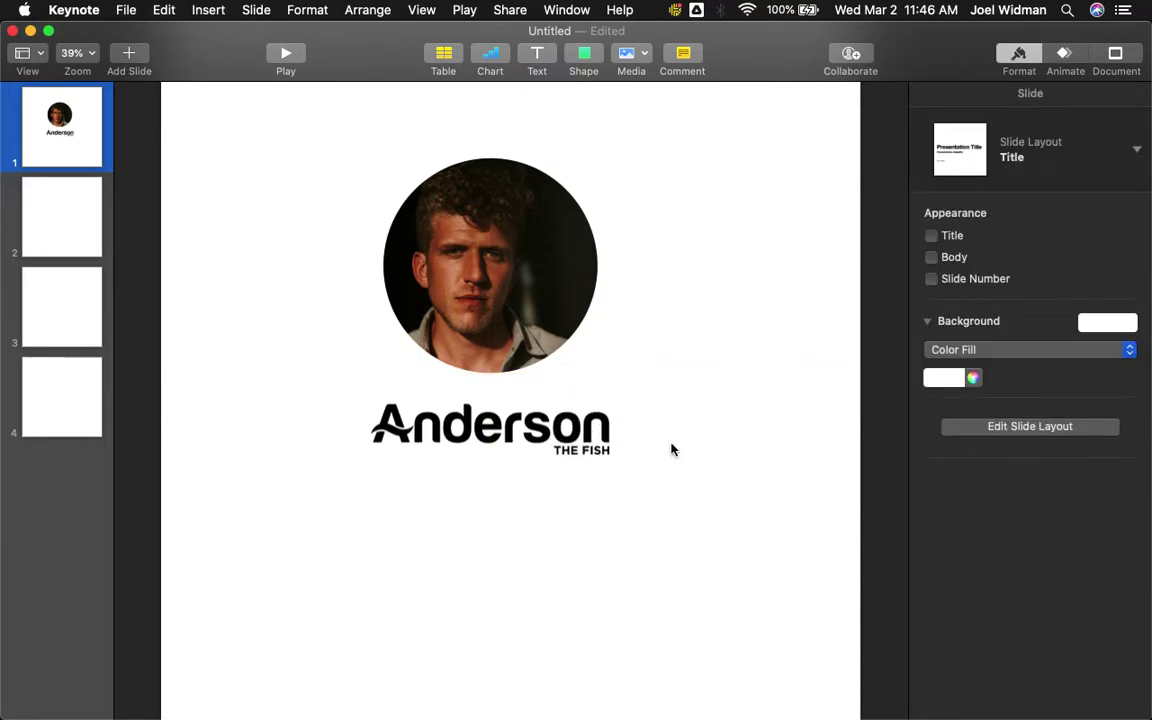
{"action": "left_click_drag", "start_coordinate": [582, 432], "coordinate": [582, 424]}
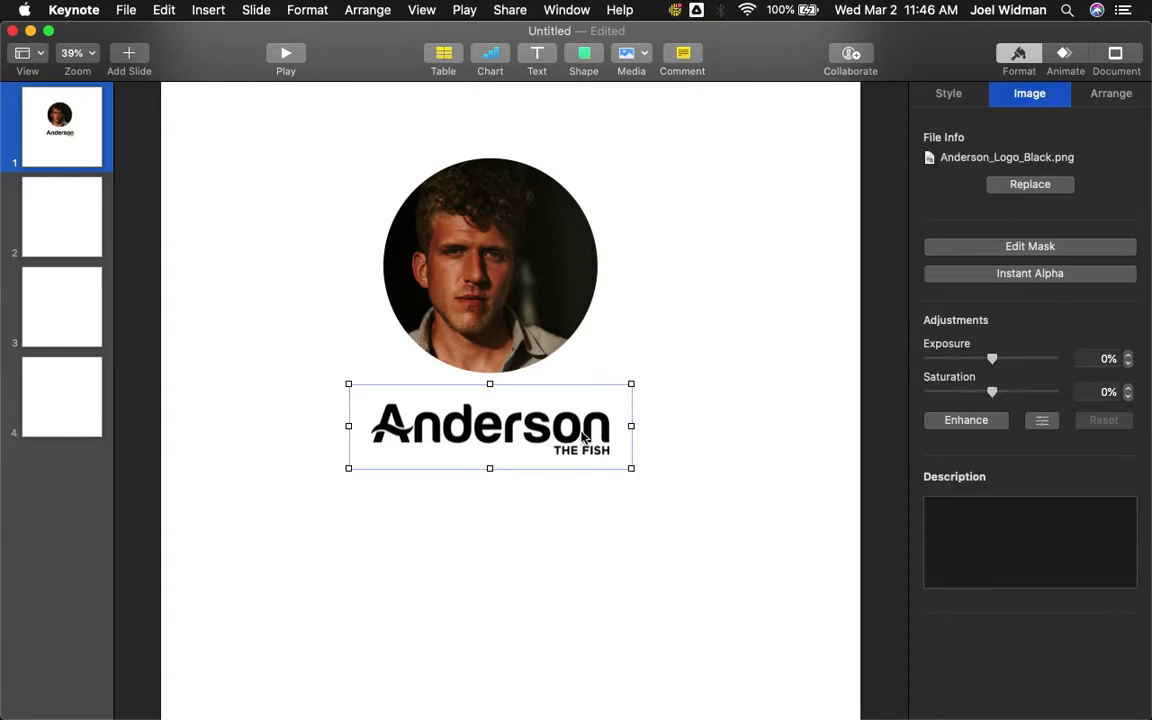
{"action": "left_click", "coordinate": [725, 437]}
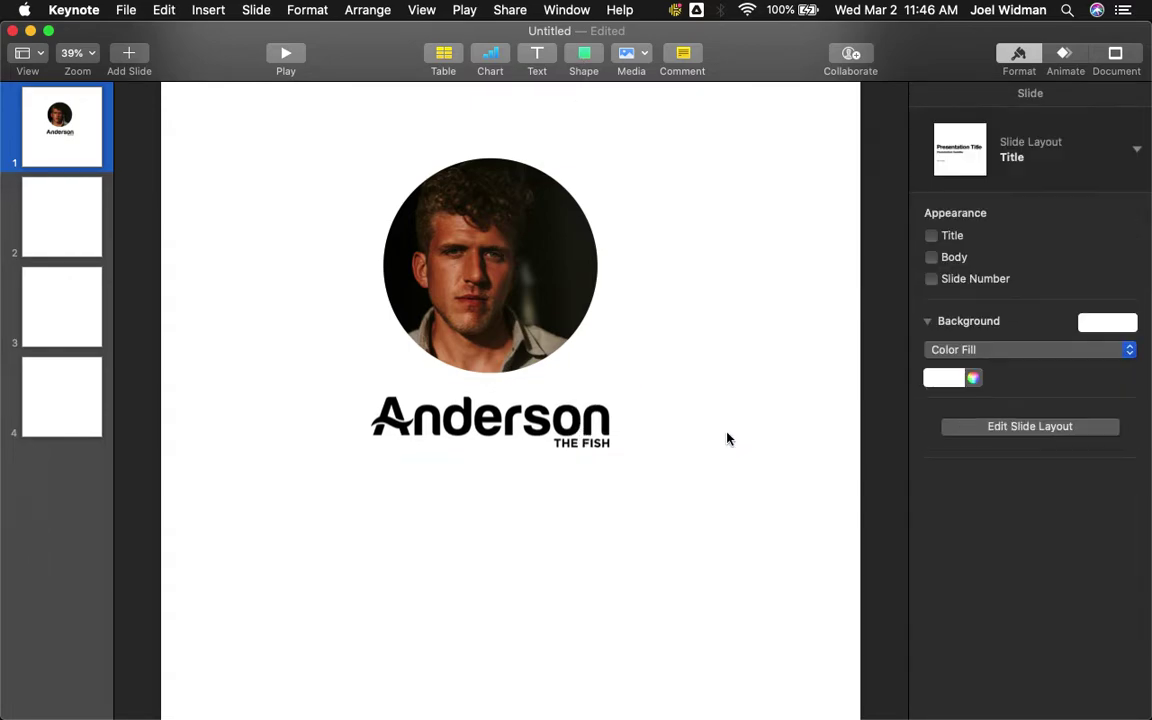
- Insert a square shape, move it upper left, and fill it dark grey
{"action": "left_click", "coordinate": [584, 55]}
{"action": "left_click", "coordinate": [583, 195]}
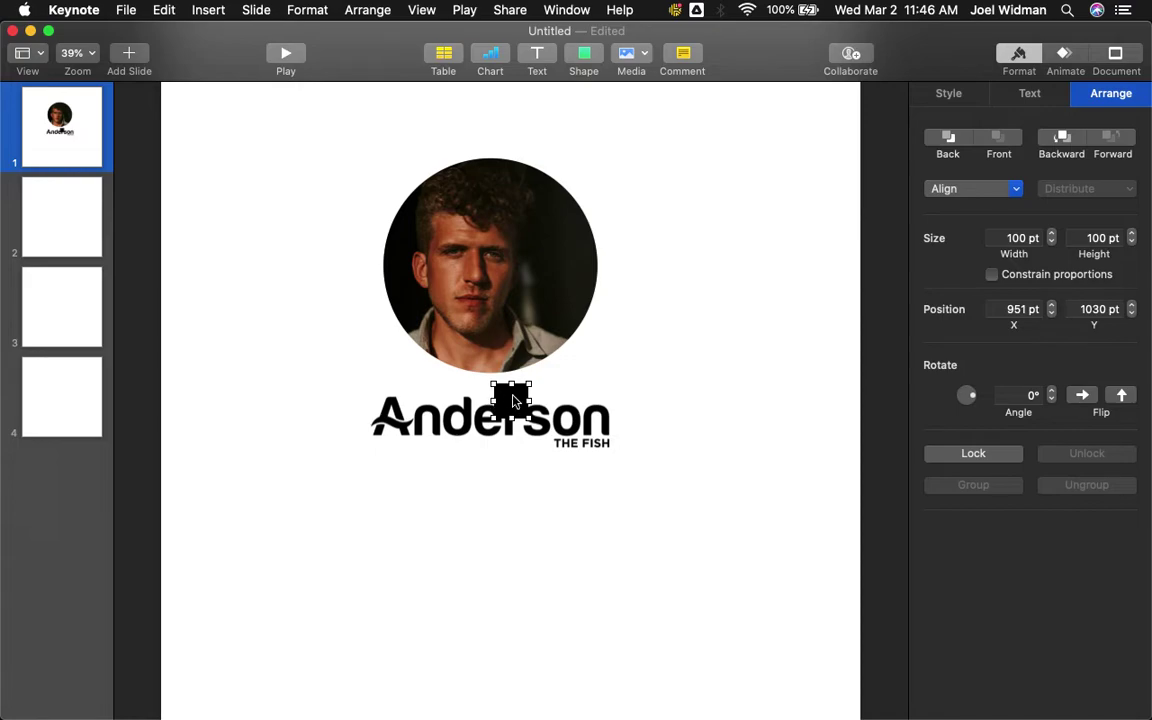
{"action": "left_click_drag", "start_coordinate": [512, 398], "coordinate": [653, 485]}
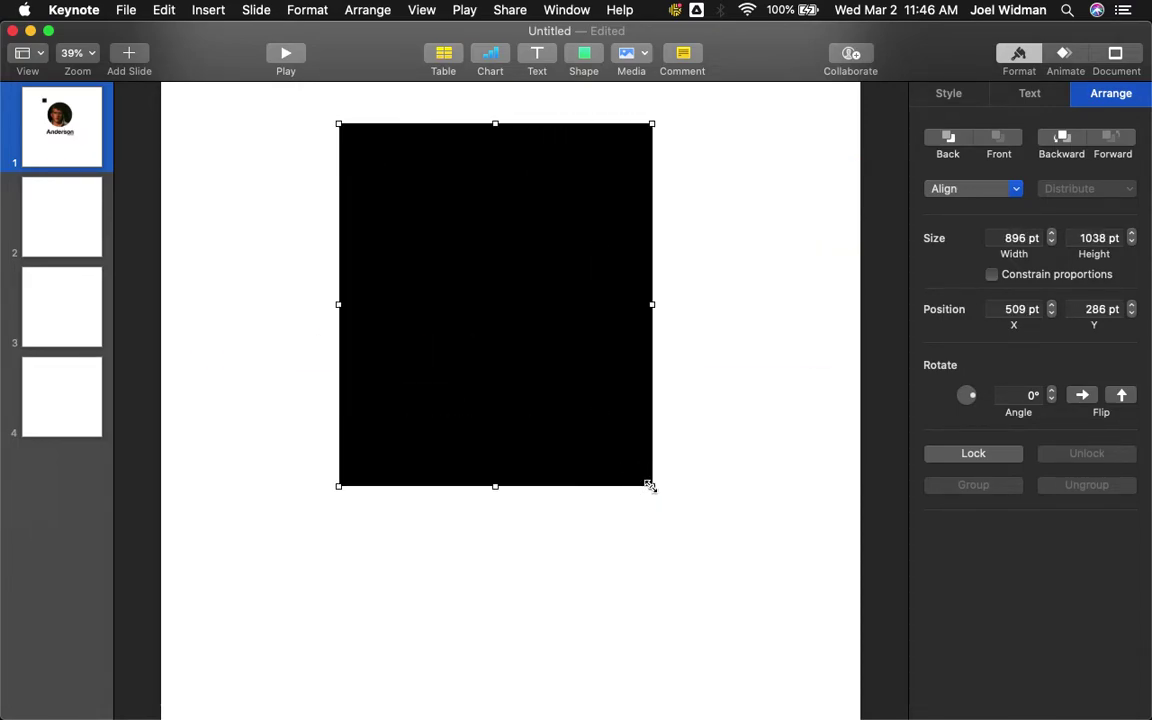
{"action": "left_click", "coordinate": [948, 95]}
{"action": "left_click", "coordinate": [944, 347]}
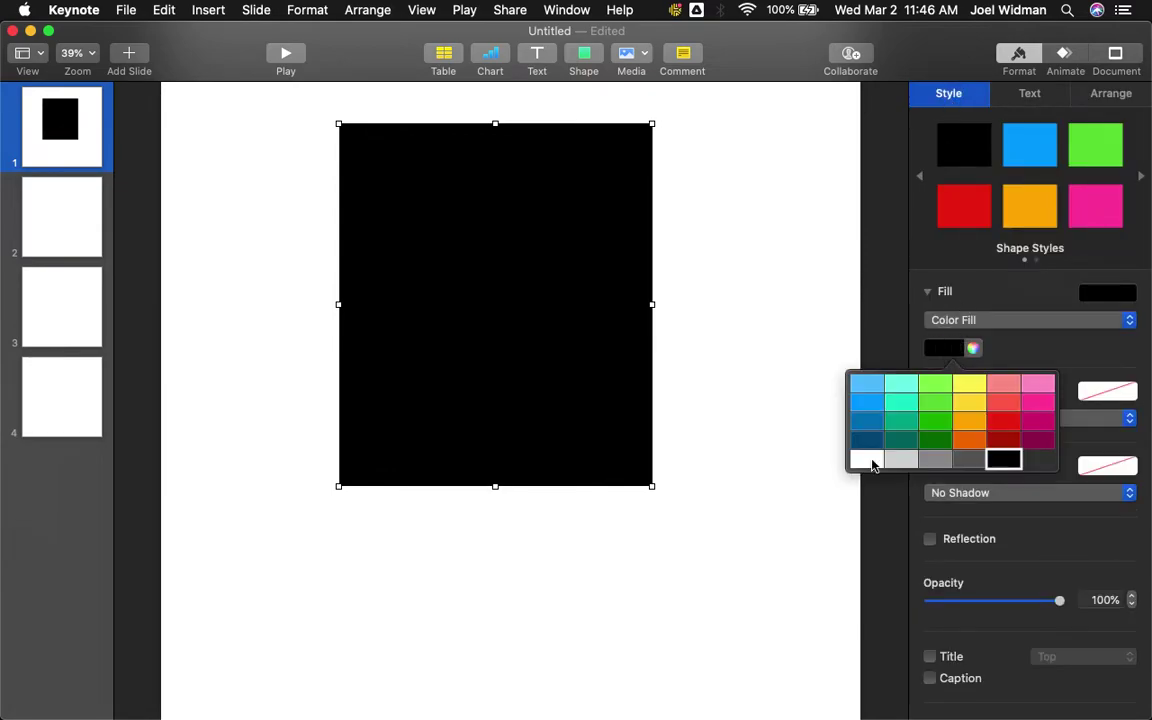
{"action": "left_click", "coordinate": [867, 460]}
{"action": "left_click", "coordinate": [945, 352]}
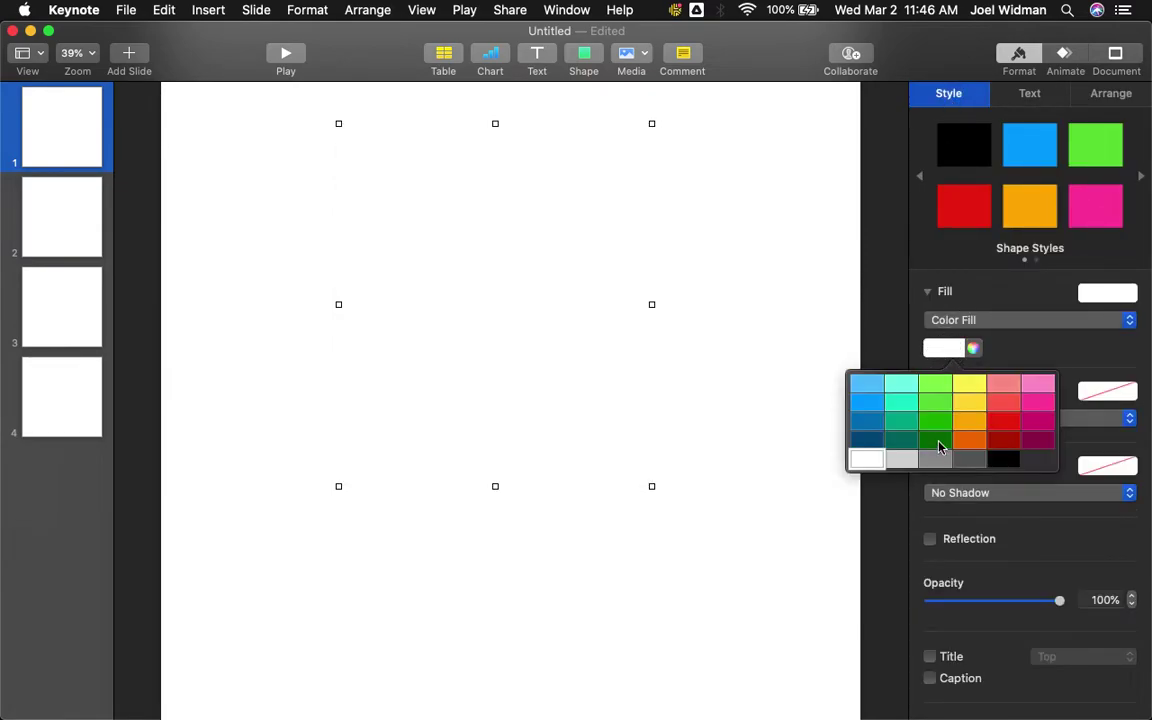
{"action": "left_click", "coordinate": [972, 457]}
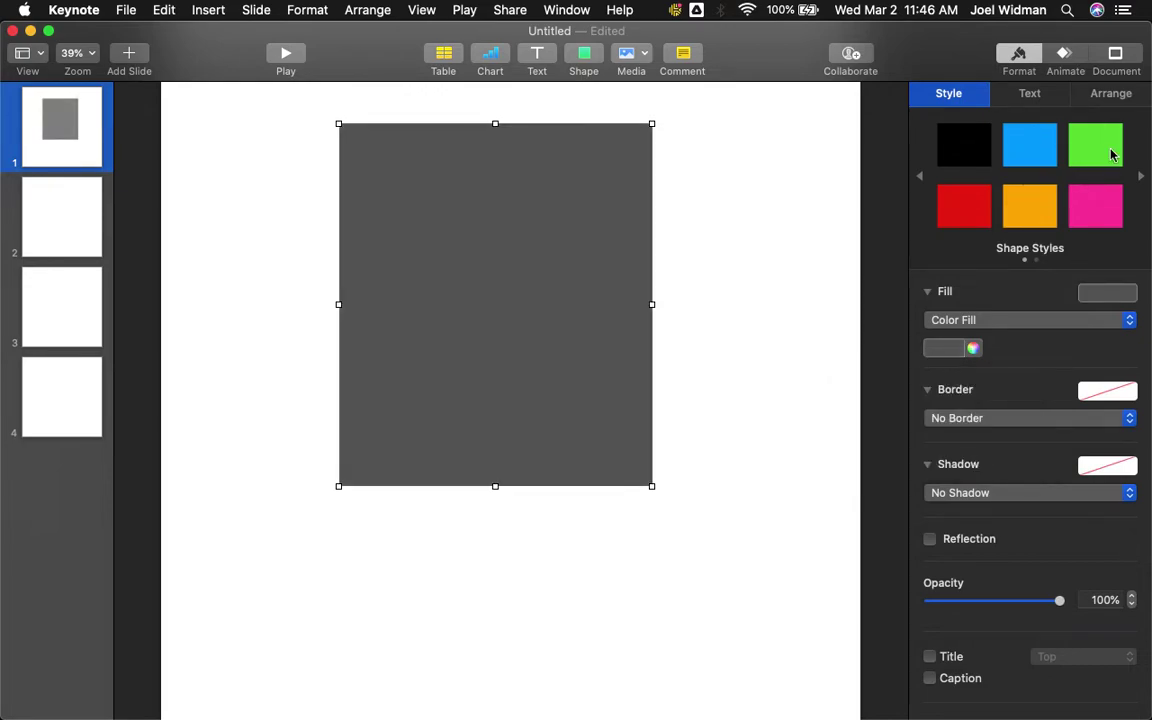
- Send the grey rectangle behind the headshot and logo and position it as a backing panel
{"action": "left_click", "coordinate": [1110, 93]}
{"action": "left_click", "coordinate": [950, 142]}
{"action": "left_click", "coordinate": [694, 183]}
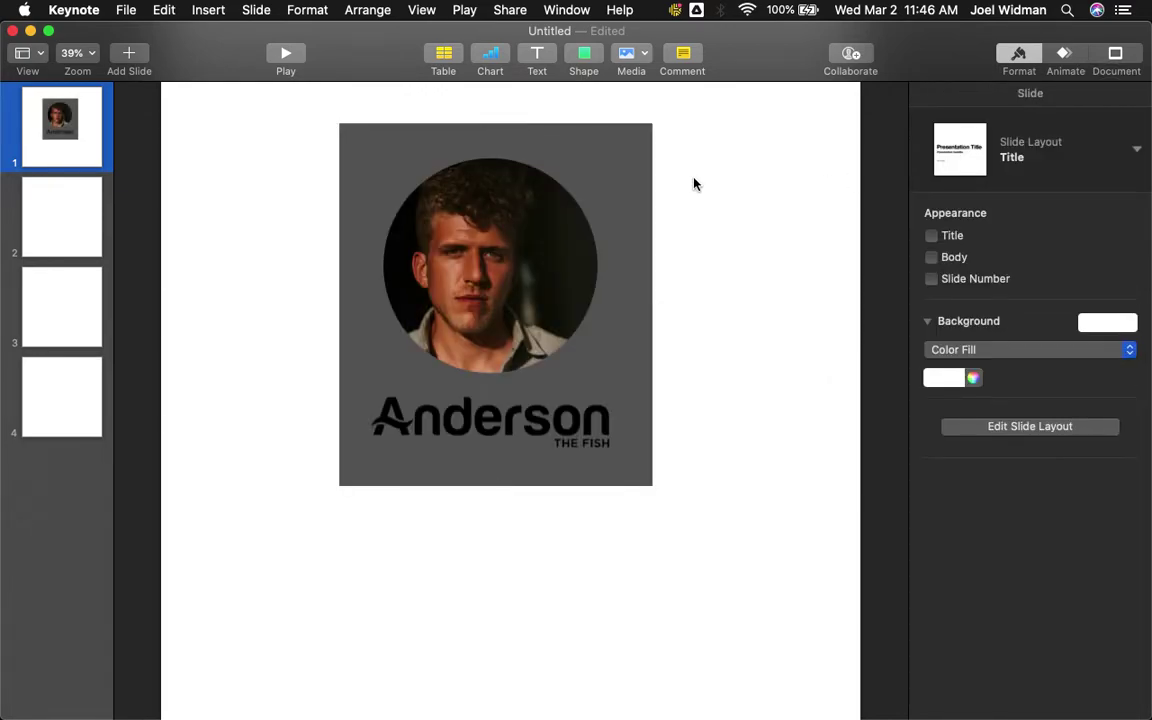
{"action": "left_click_drag", "start_coordinate": [643, 165], "coordinate": [635, 172]}
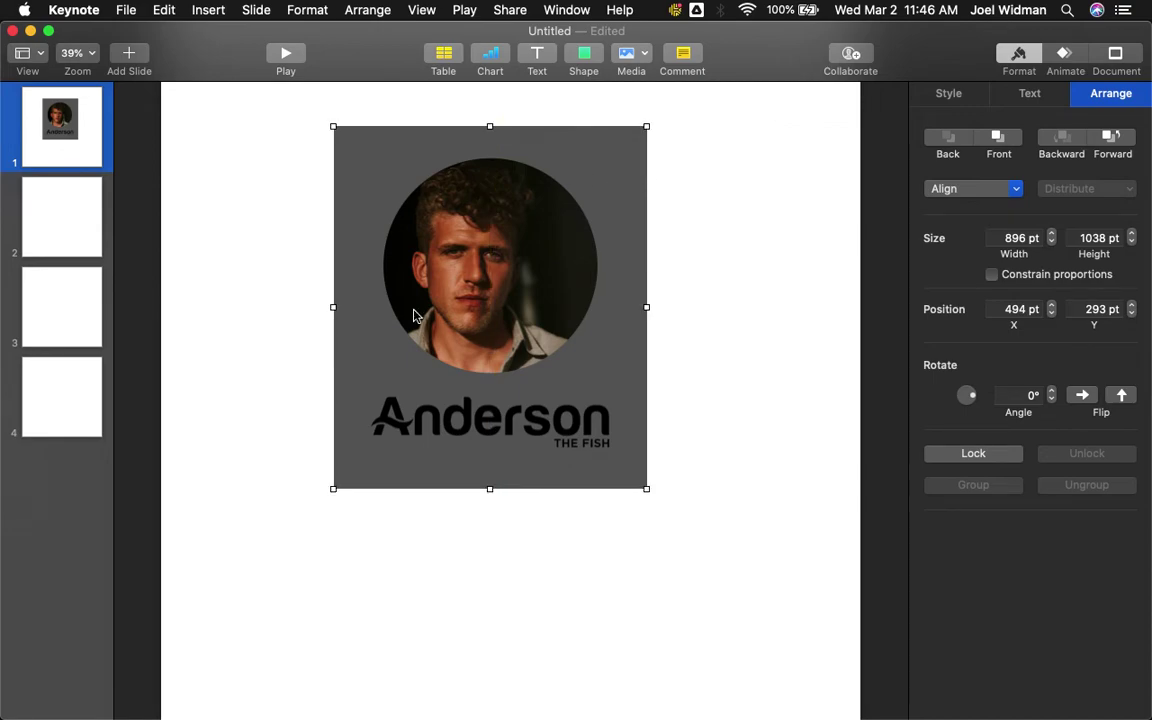
- Glance at the two-cell table in Google Docs, then return to Keynote
{"action": "left_click", "coordinate": [187, 694]}
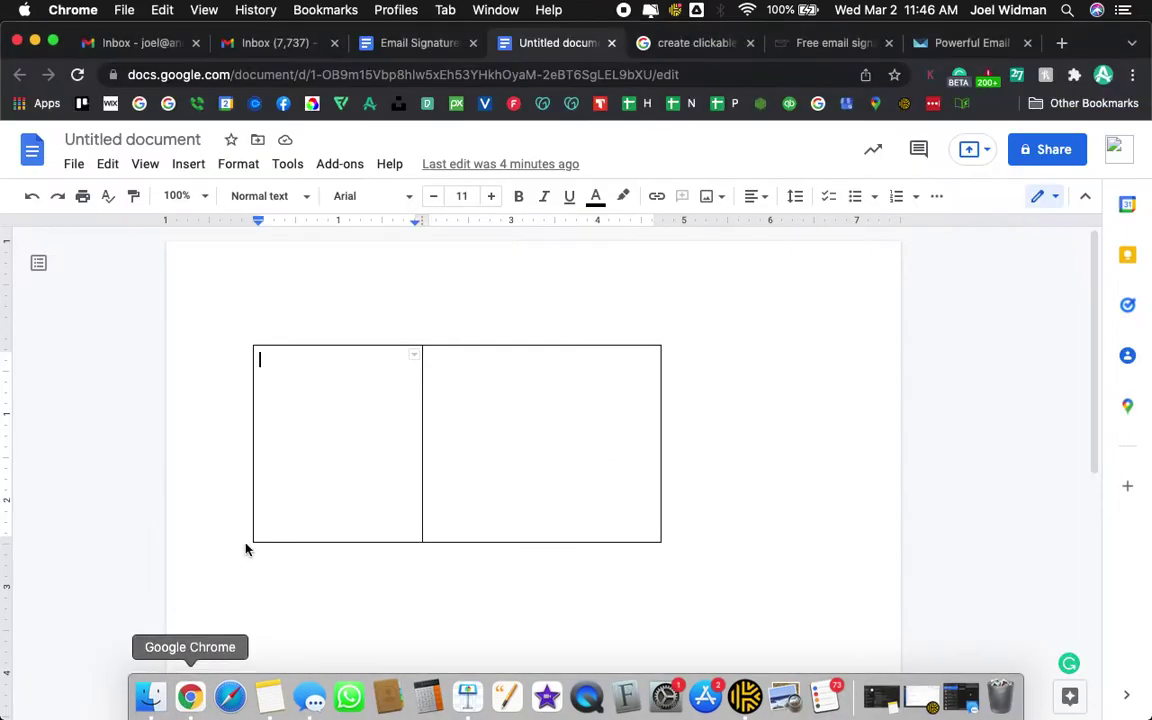
{"action": "mouse_move", "coordinate": [506, 705]}
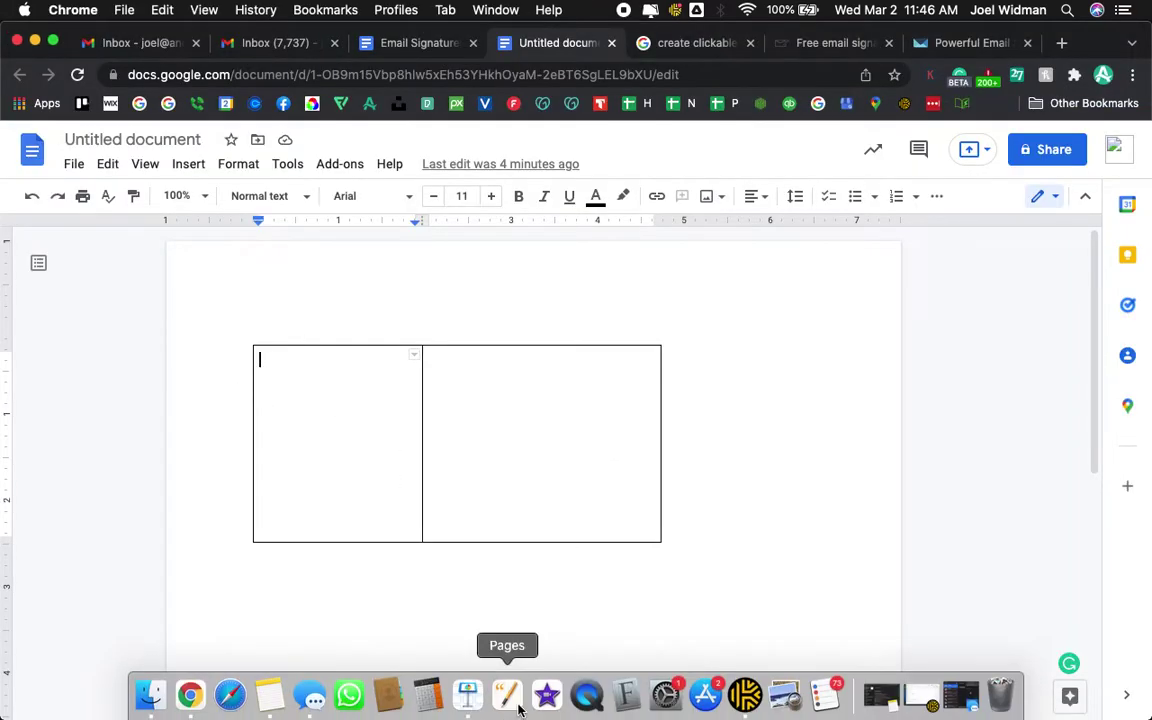
{"action": "left_click", "coordinate": [466, 705]}
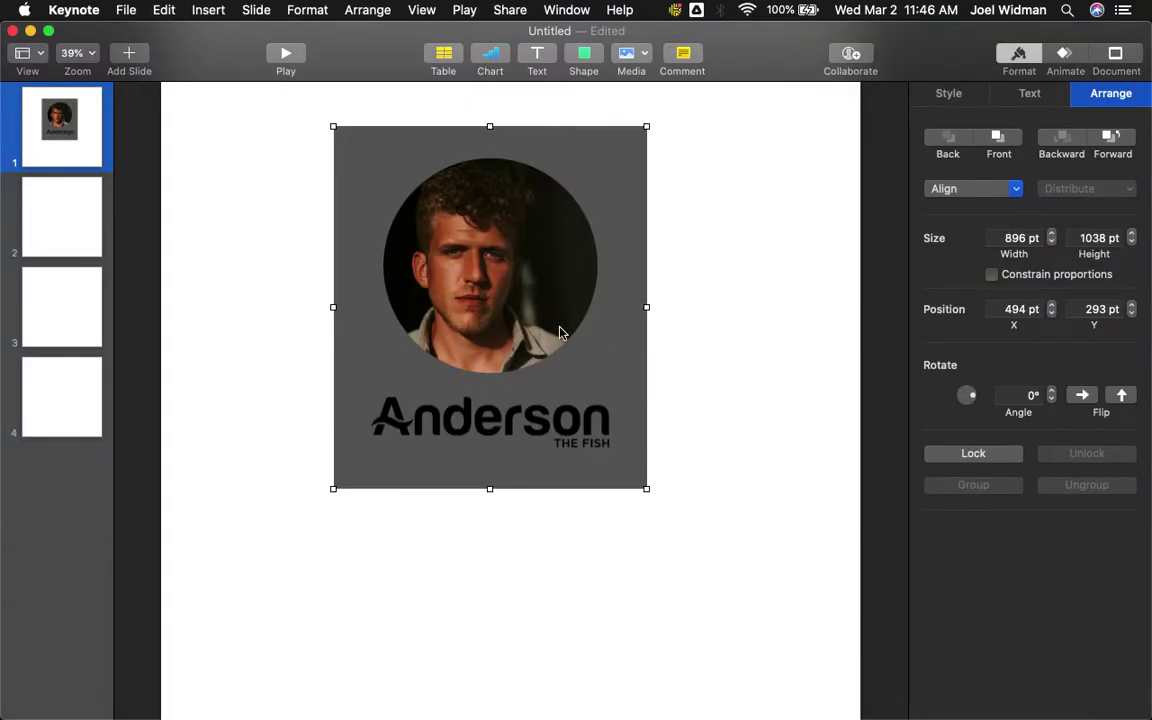
- Move the rectangle, headshot and logo lower together and nudge the logo up slightly
{"action": "left_click_drag", "start_coordinate": [753, 589], "coordinate": [352, 154]}
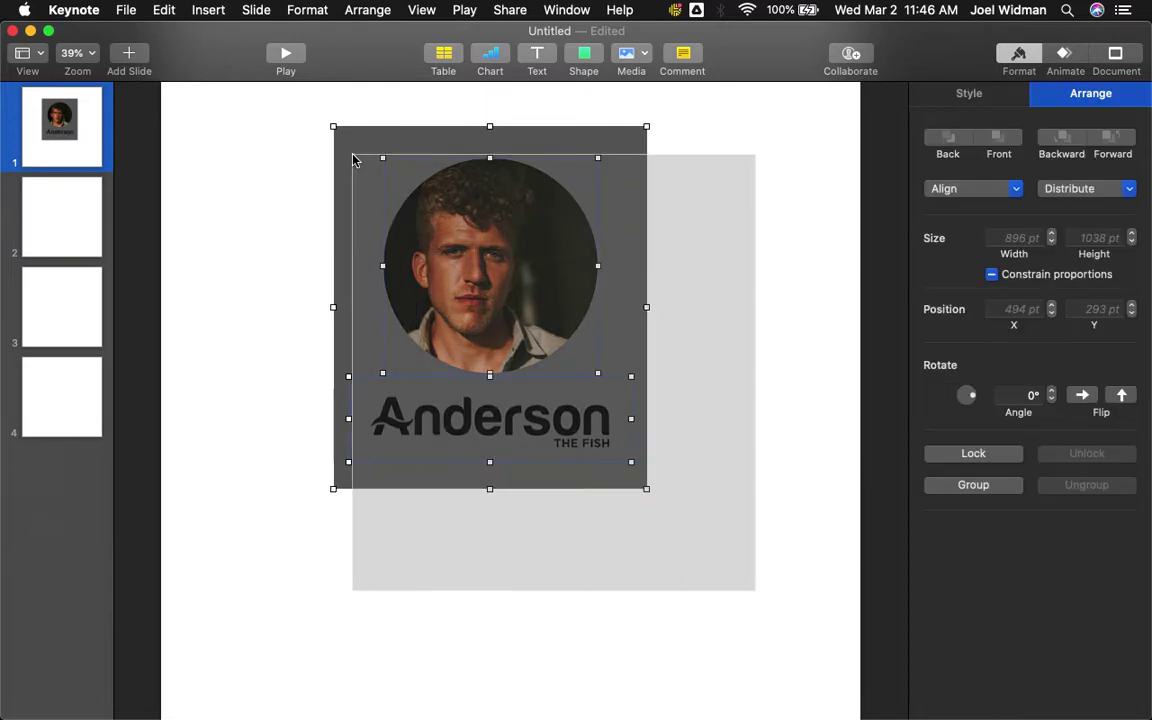
{"action": "left_click_drag", "start_coordinate": [455, 224], "coordinate": [473, 272]}
{"action": "left_click", "coordinate": [689, 324]}
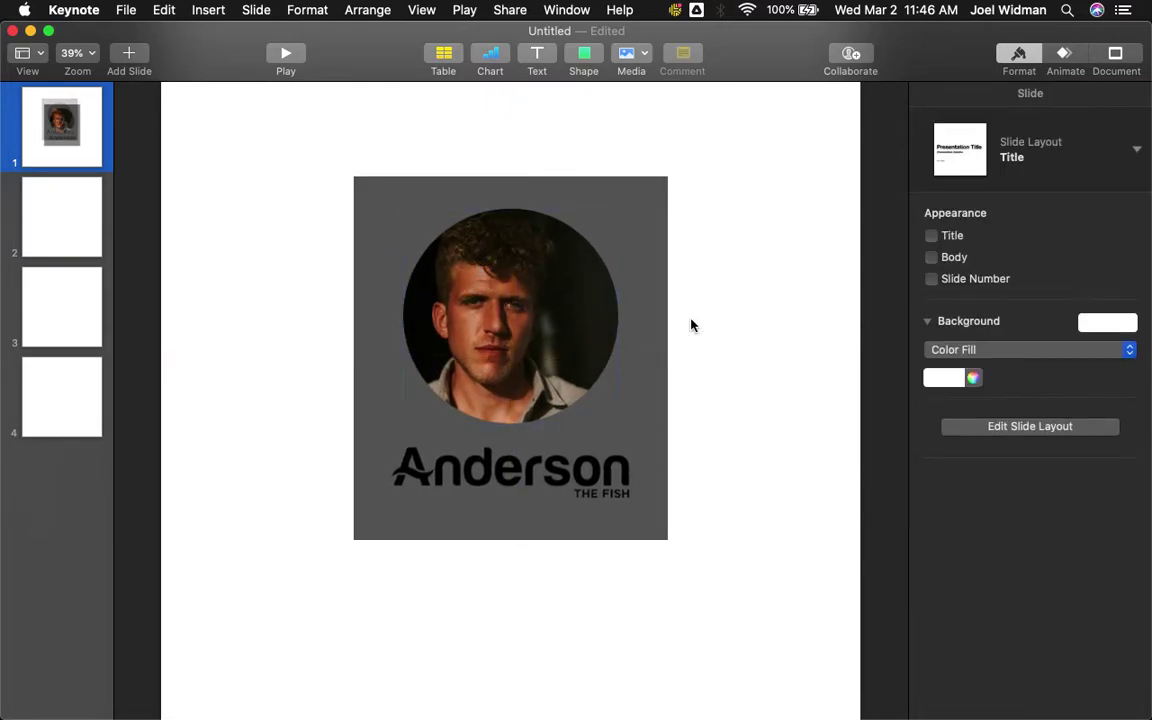
{"action": "left_click_drag", "start_coordinate": [529, 318], "coordinate": [529, 318]}
{"action": "left_click_drag", "start_coordinate": [536, 484], "coordinate": [535, 481]}
{"action": "left_click", "coordinate": [717, 489]}
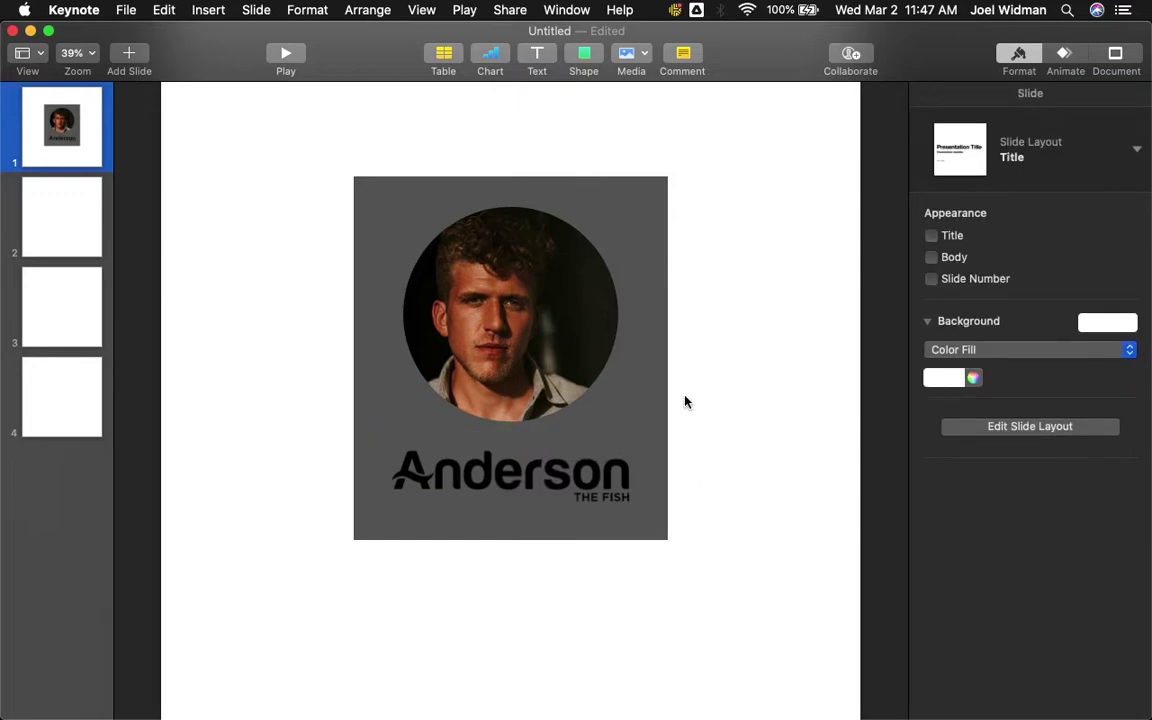
- Select the backing rectangle and open its Fill colour swatches to make it white
{"action": "left_click", "coordinate": [663, 419]}
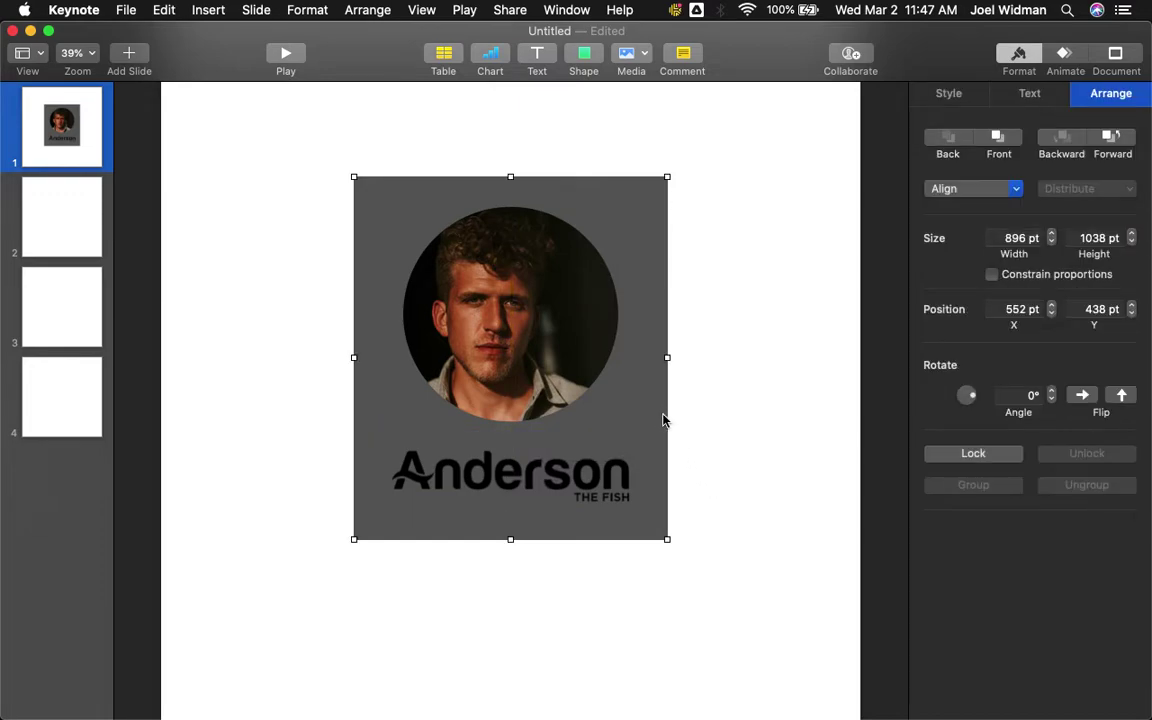
{"action": "left_click", "coordinate": [950, 95]}
{"action": "left_click", "coordinate": [945, 348]}
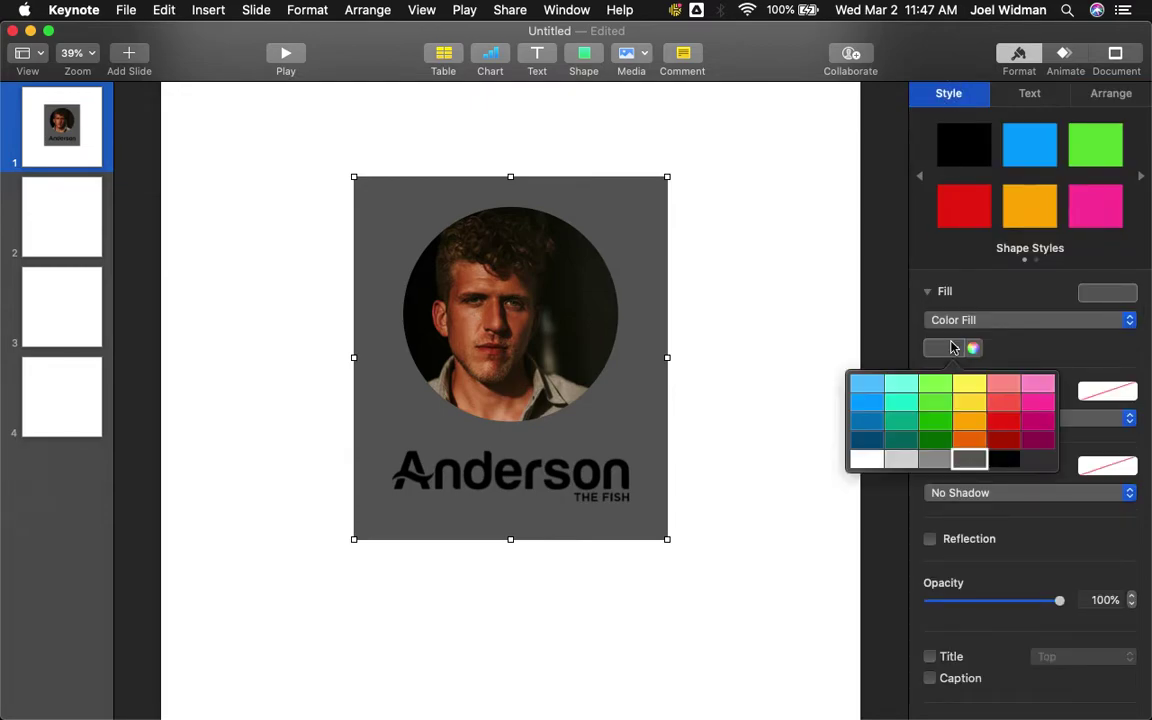
- Make the backing rectangle white, then copy the rectangle, headshot and logo together
{"action": "left_click", "coordinate": [870, 462]}
{"action": "left_click", "coordinate": [758, 581]}
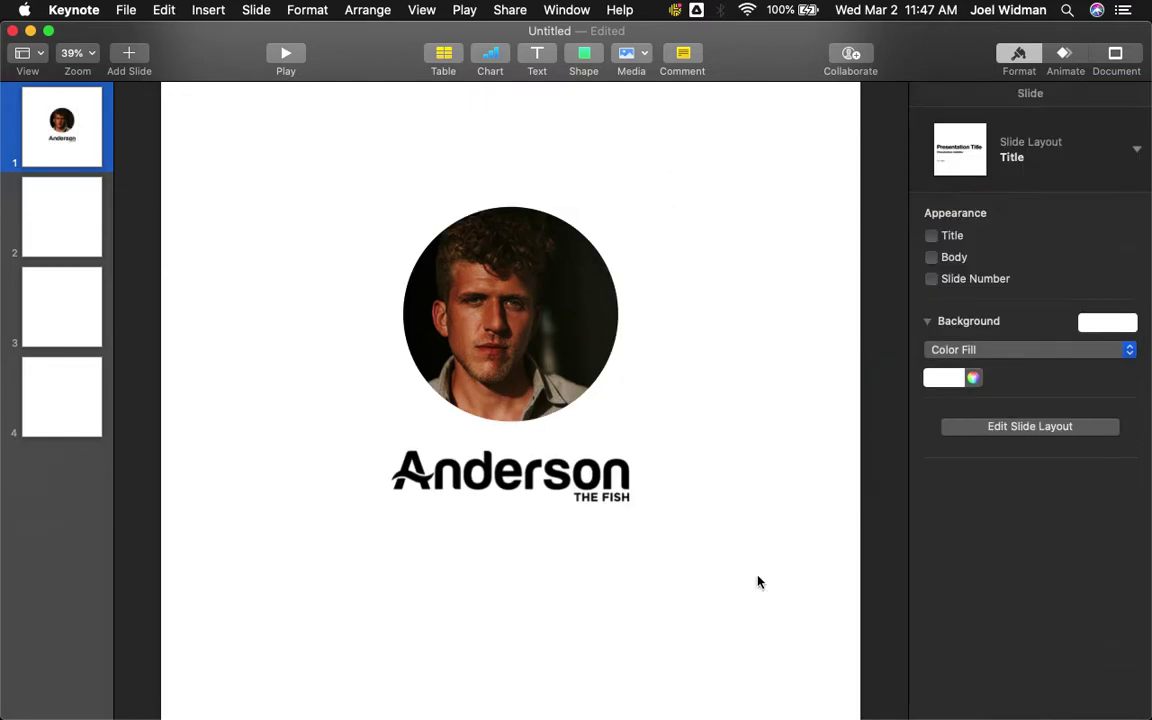
{"action": "left_click_drag", "start_coordinate": [762, 604], "coordinate": [211, 116]}
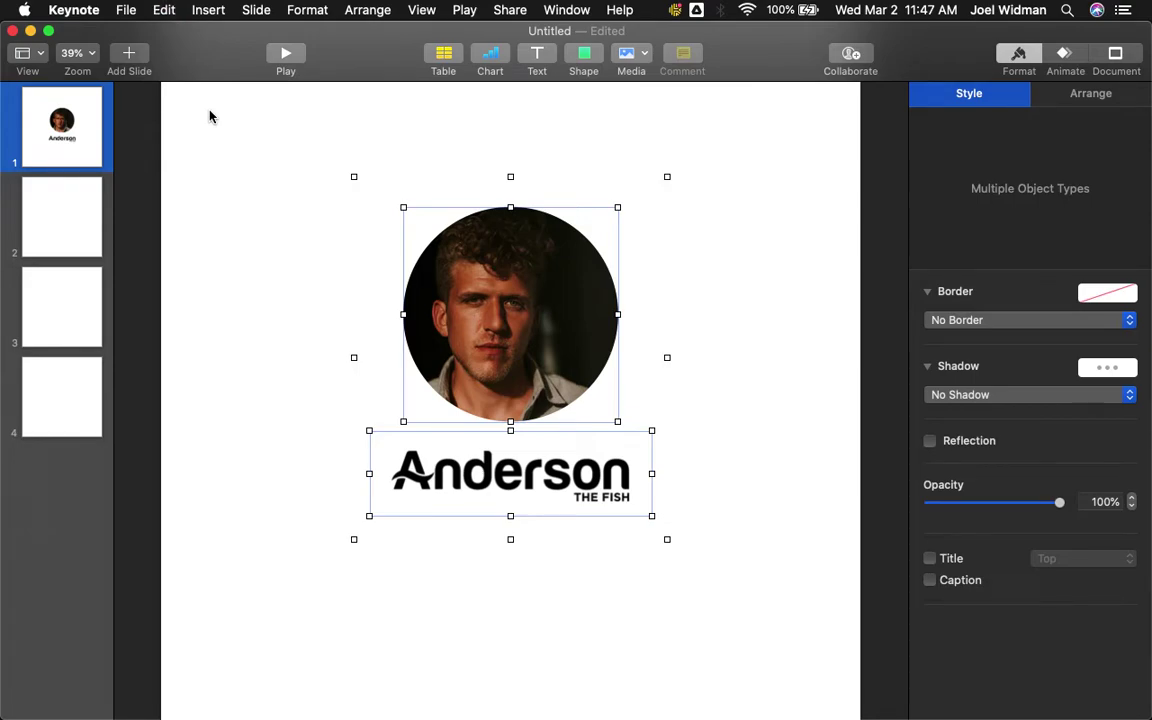
{"action": "left_click", "coordinate": [164, 10]}
{"action": "left_click", "coordinate": [168, 97]}
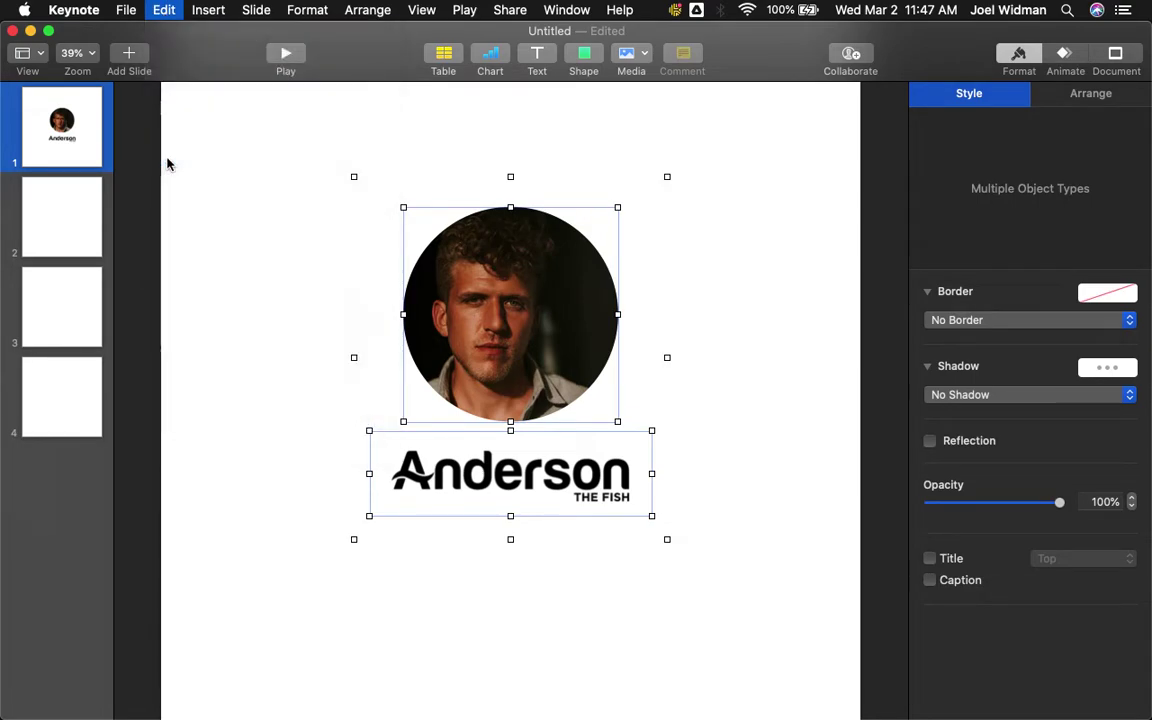
- Bring Preview to the front, ready to create a new image from the clipboard
{"action": "mouse_move", "coordinate": [504, 695]}
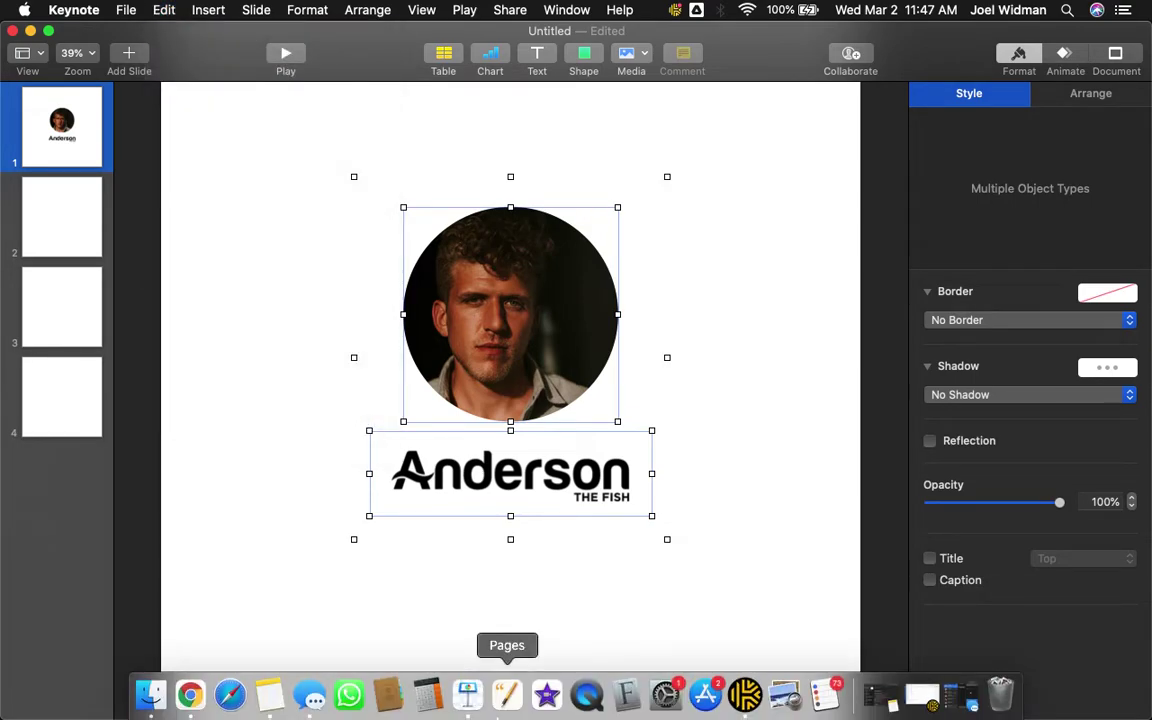
{"action": "left_click", "coordinate": [785, 697]}
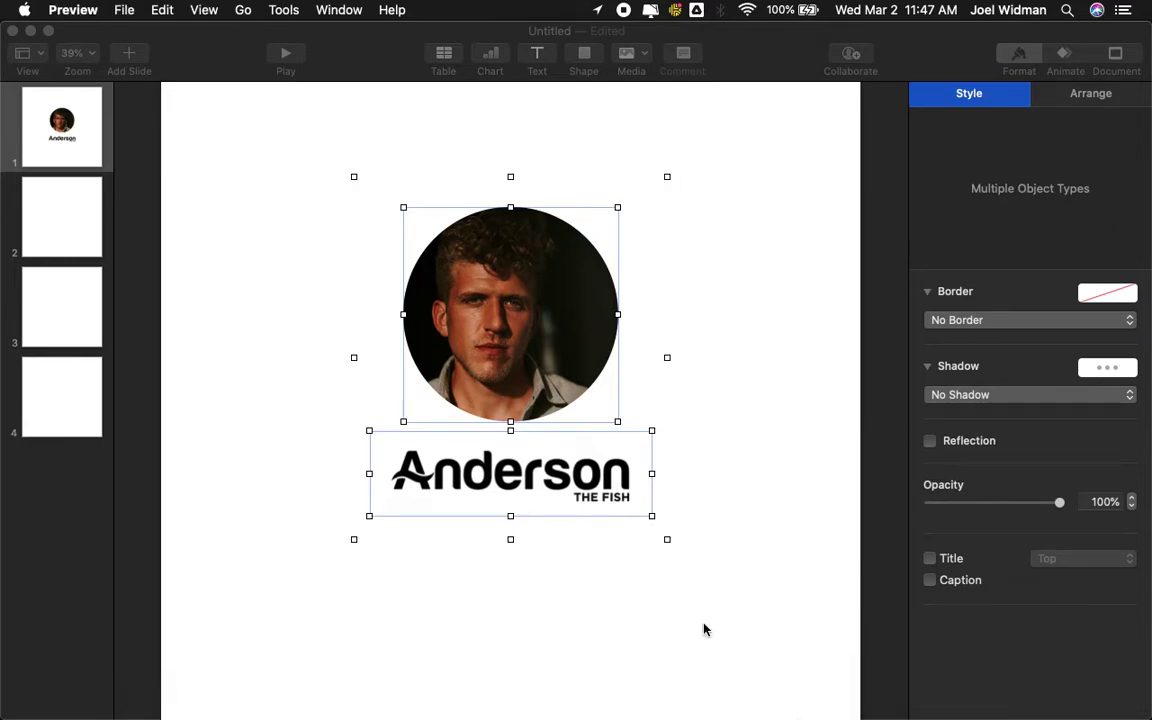
{"action": "left_click", "coordinate": [127, 14]}
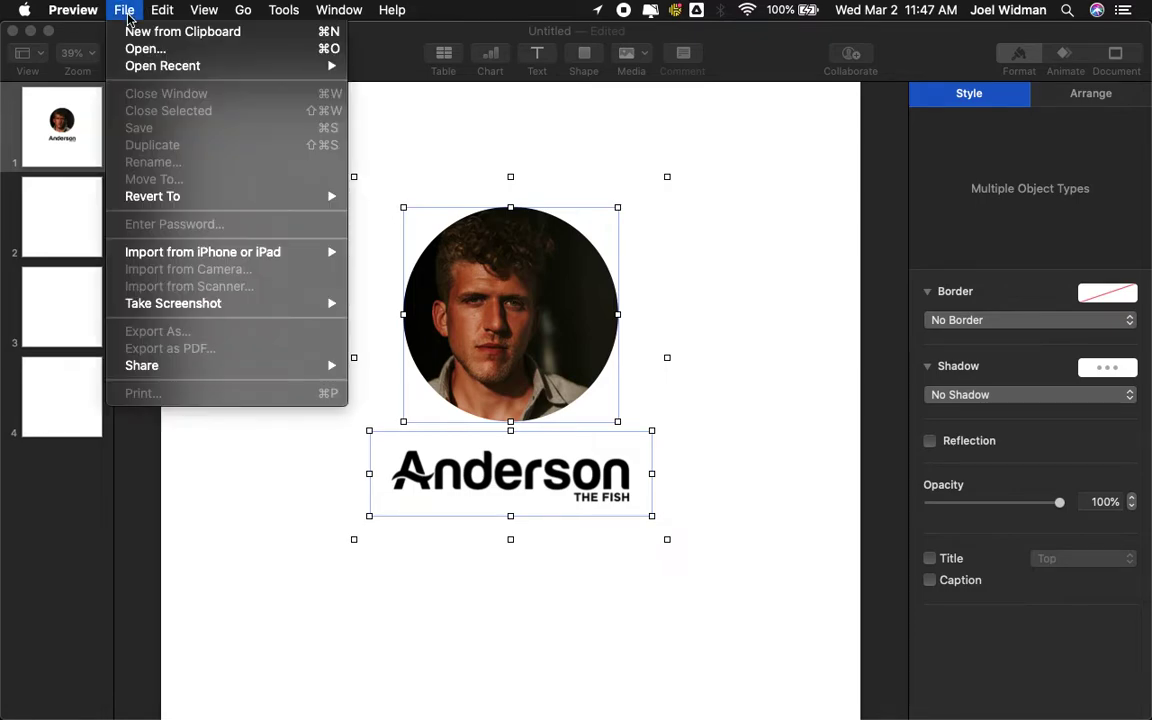
- Make a new image from the clipboard and save it as a JPEG on the Desktop
{"action": "left_click", "coordinate": [136, 32]}
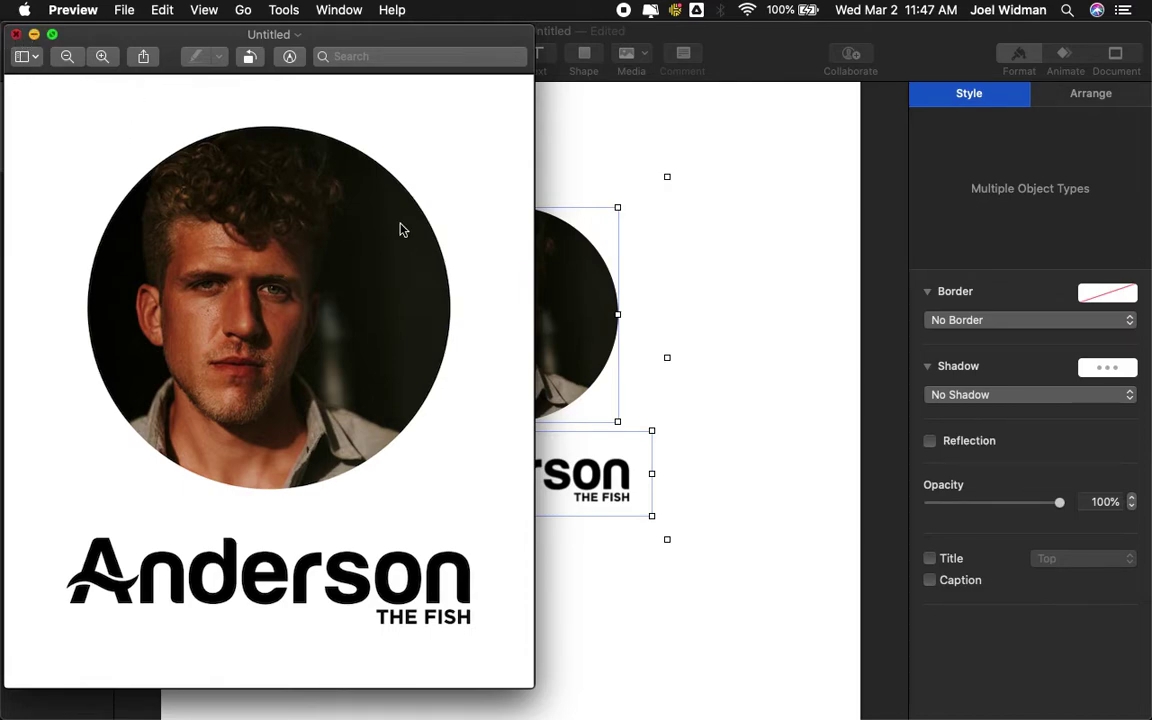
{"action": "key", "text": "super+w"}
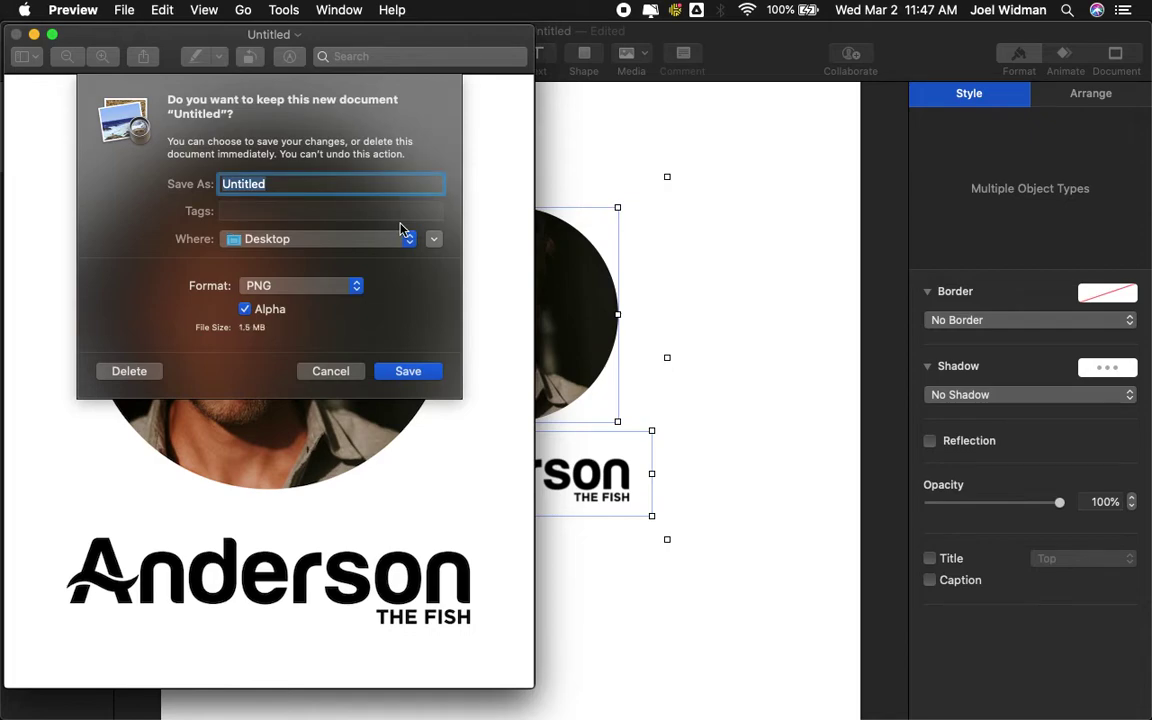
{"action": "type", "text": "Joel"}
{"action": "left_click", "coordinate": [314, 284]}
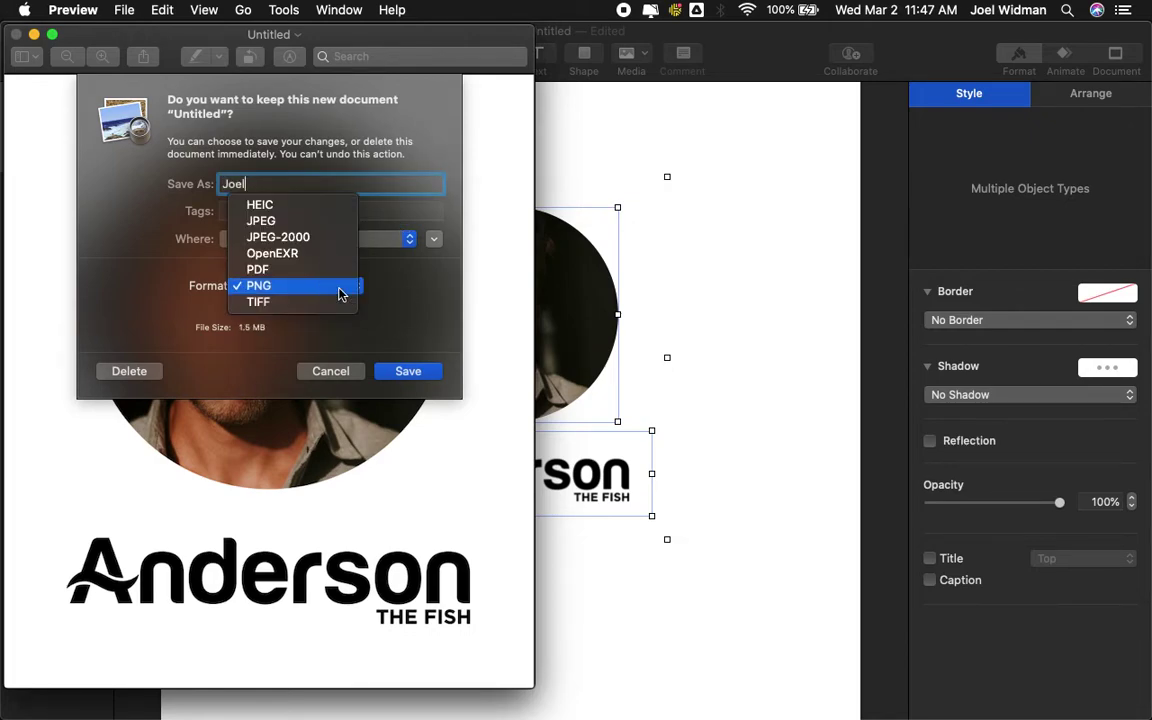
{"action": "left_click", "coordinate": [314, 221]}
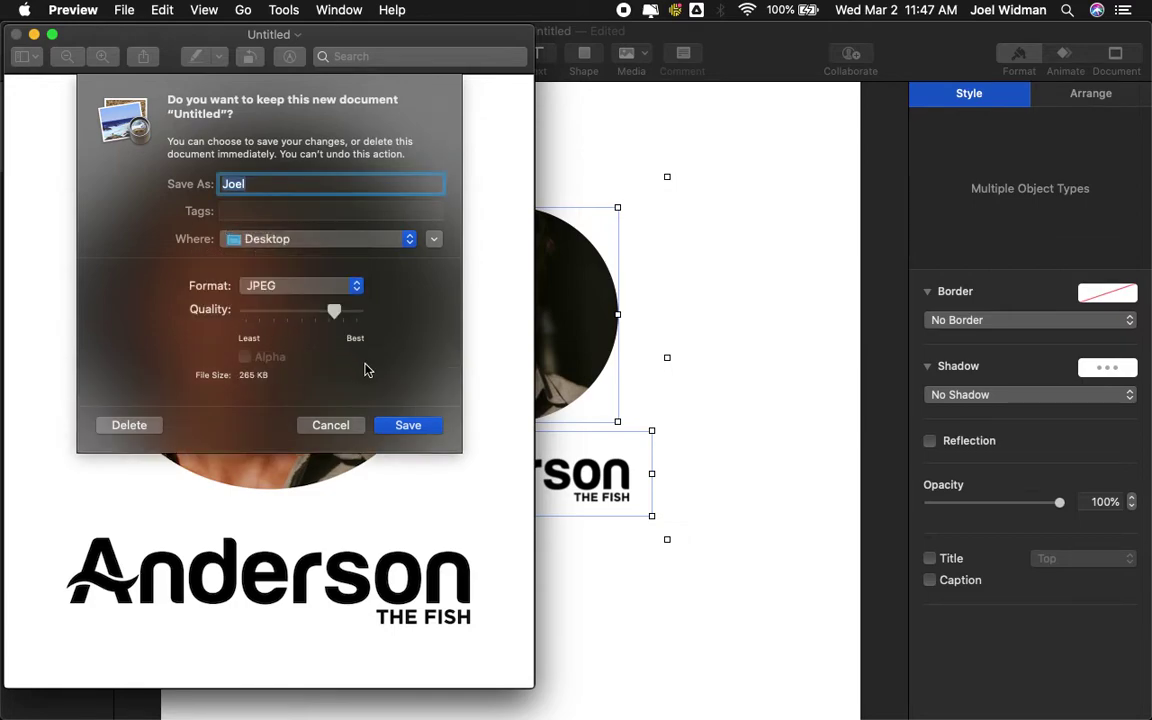
{"action": "left_click", "coordinate": [407, 426]}
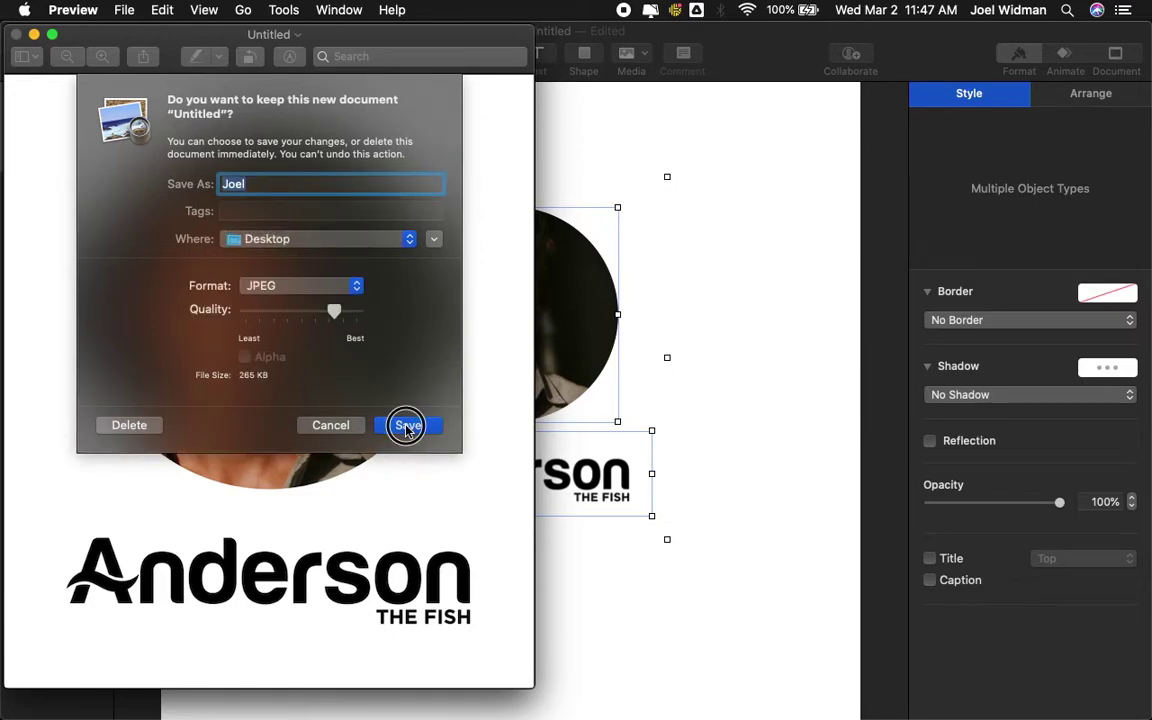
{"action": "left_click", "coordinate": [16, 34]}
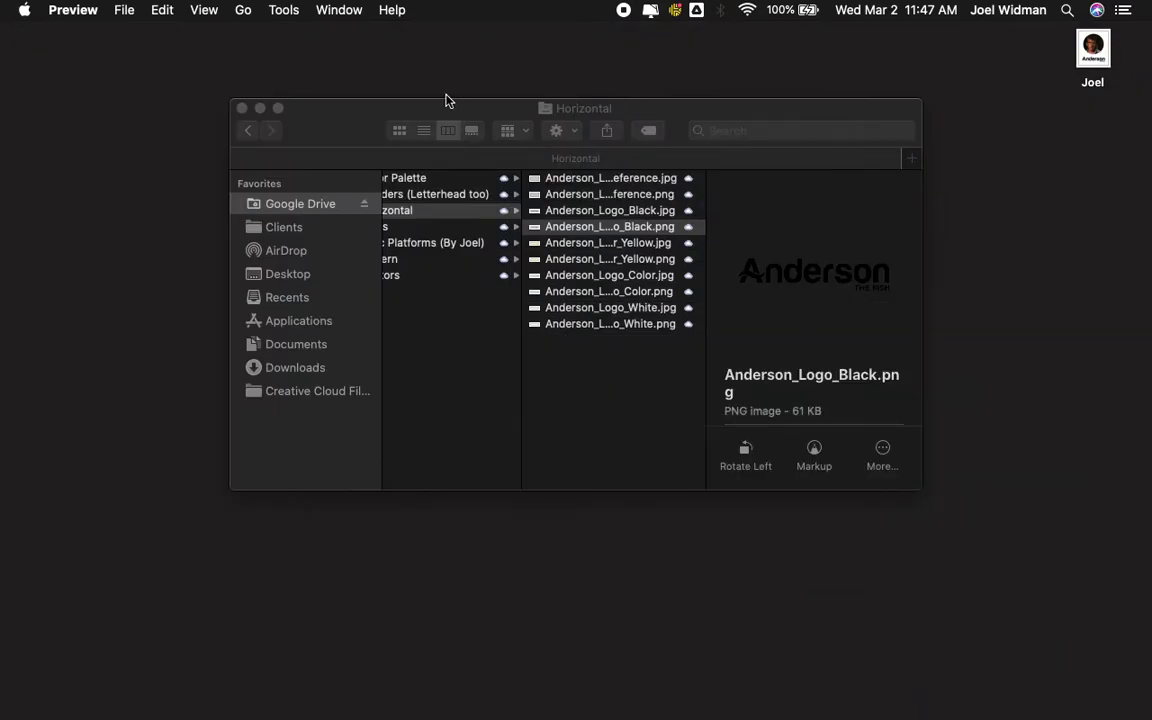
- Preview the saved JPEG on the desktop, narrow Chrome, and put the cursor in the left cell
{"action": "left_click", "coordinate": [241, 108]}
{"action": "left_click", "coordinate": [1092, 50]}
{"action": "key", "text": "space"}
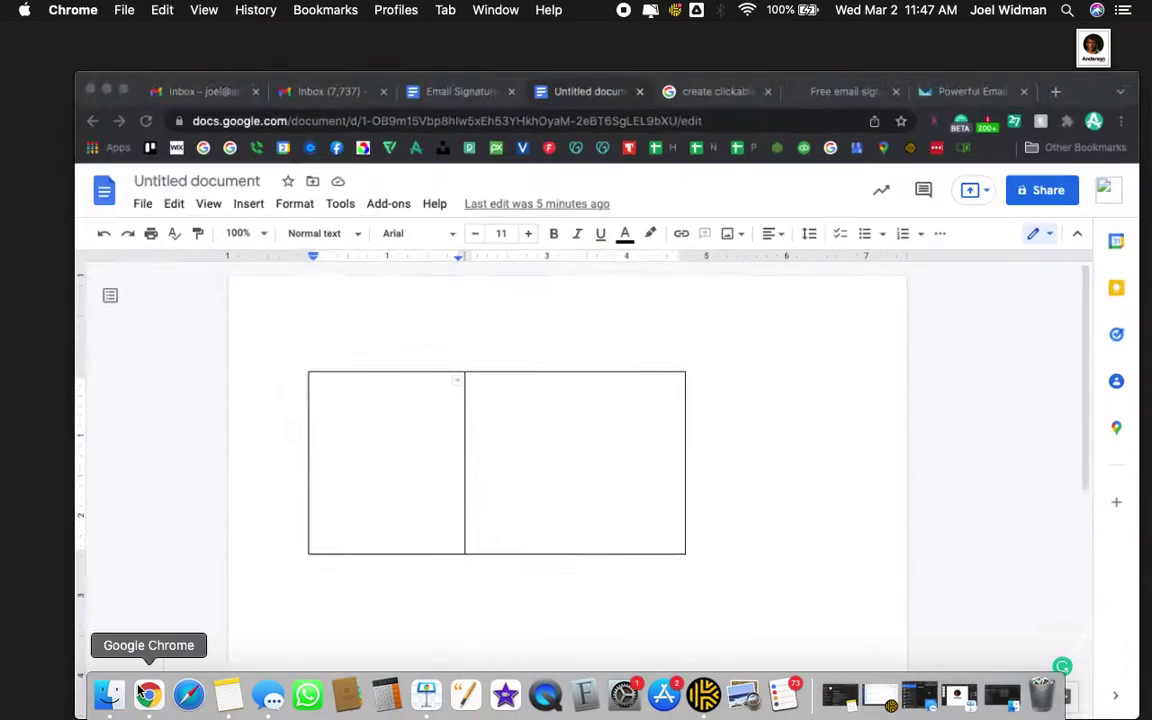
{"action": "left_click_drag", "start_coordinate": [976, 303], "coordinate": [976, 304]}
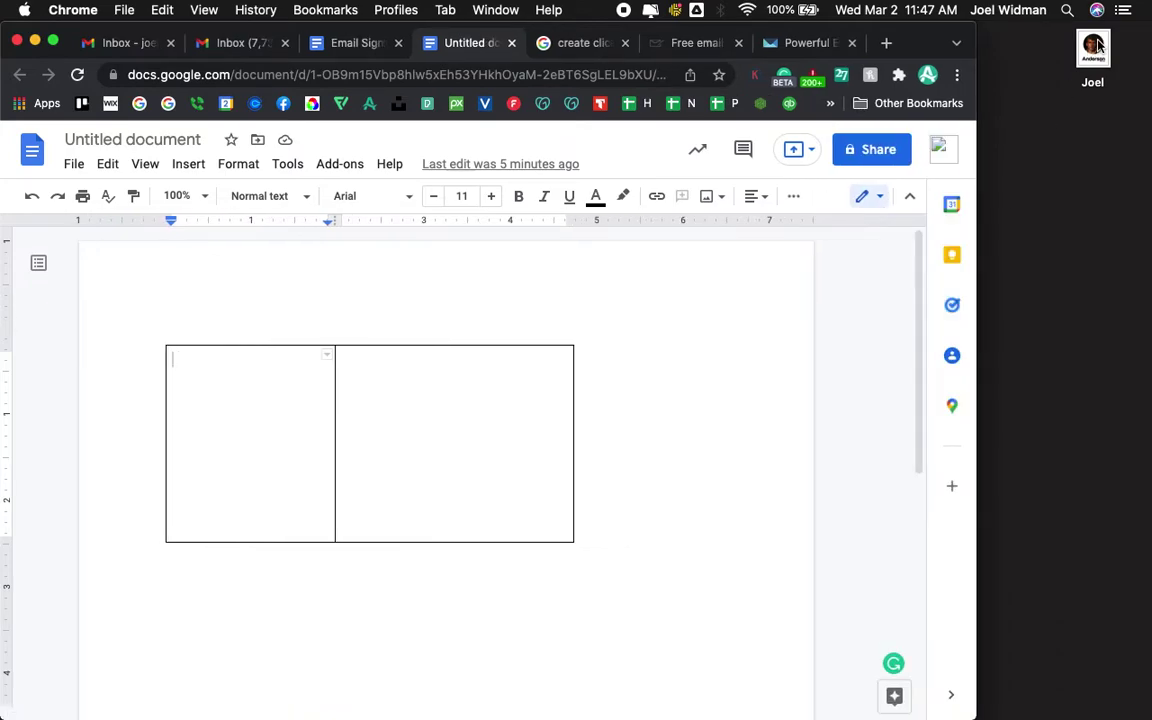
{"action": "left_click", "coordinate": [244, 532]}
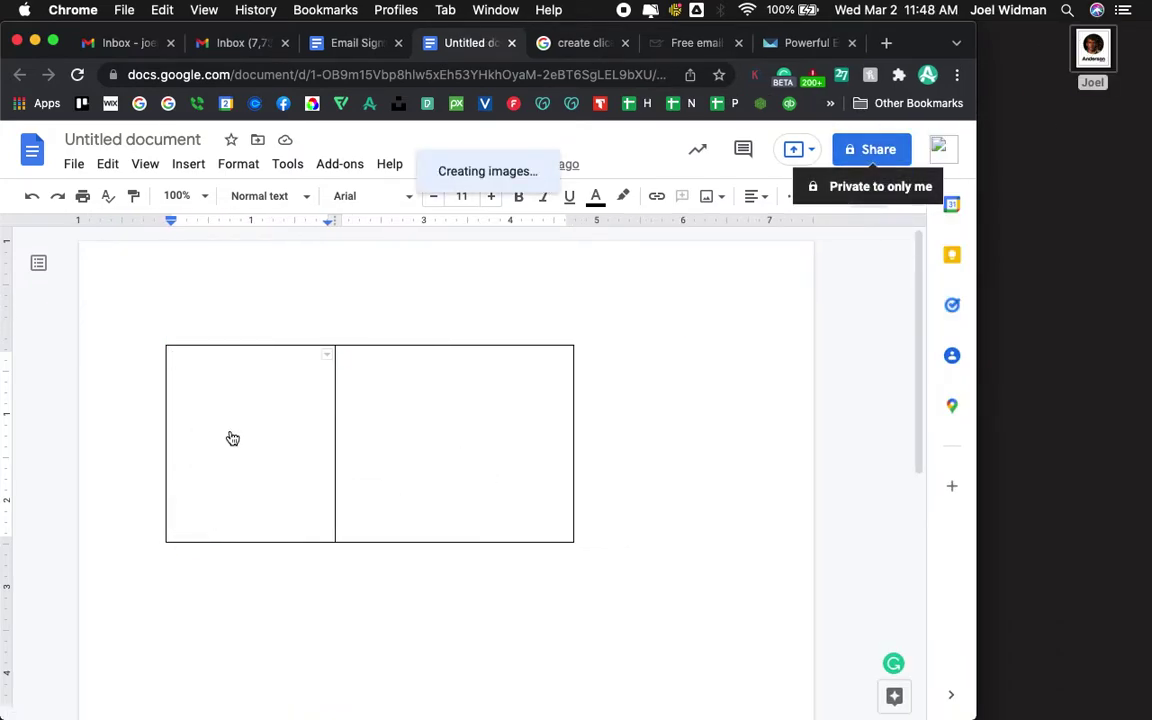
- Widen Chrome and type the person's name, Owner and Anderson The Fish on separate right-cell lines
{"action": "left_click", "coordinate": [368, 298]}
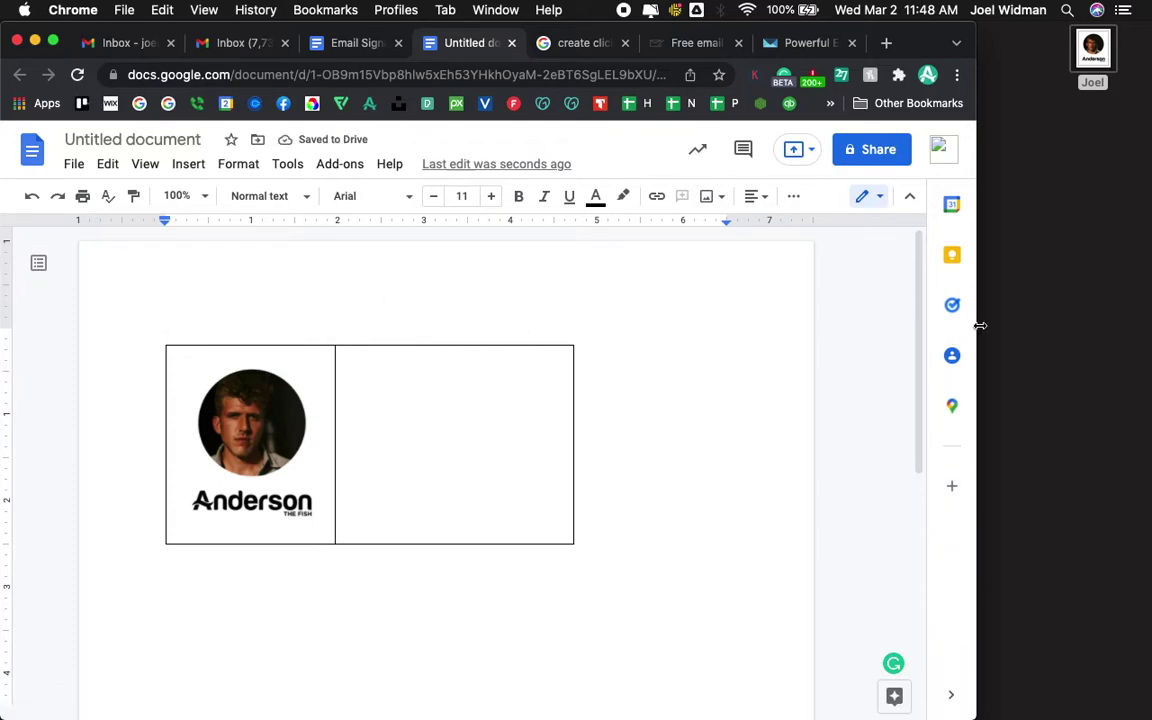
{"action": "left_click_drag", "start_coordinate": [977, 322], "coordinate": [1148, 321]}
{"action": "left_click", "coordinate": [510, 383]}
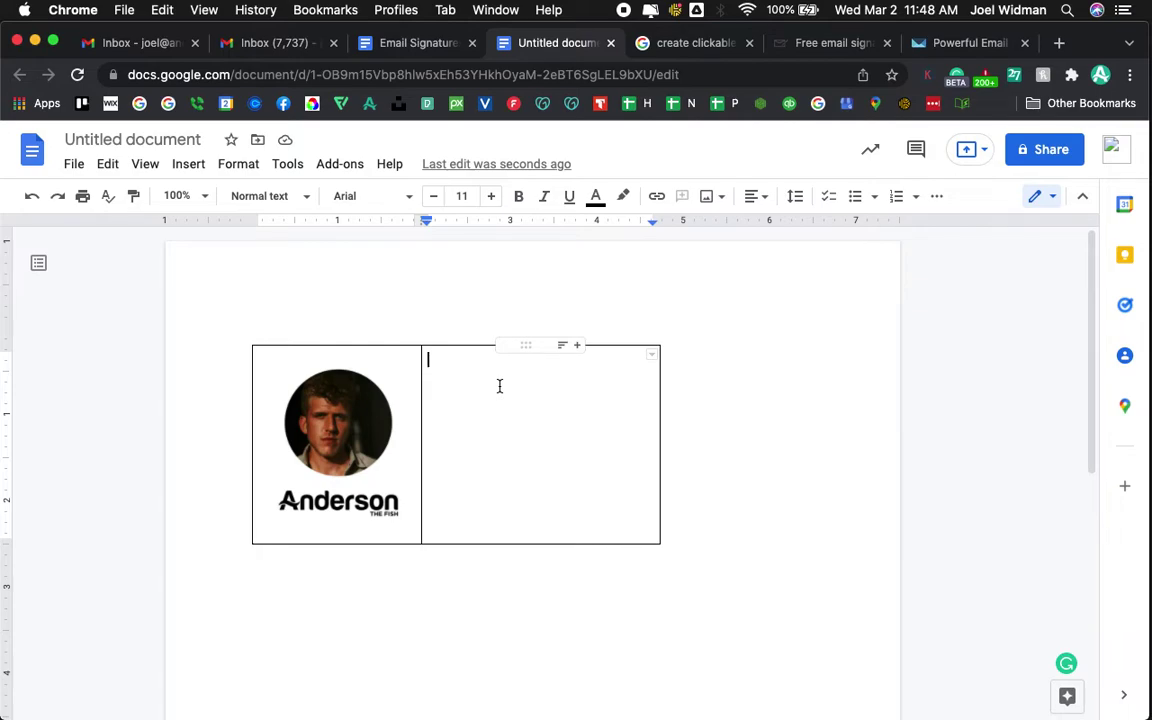
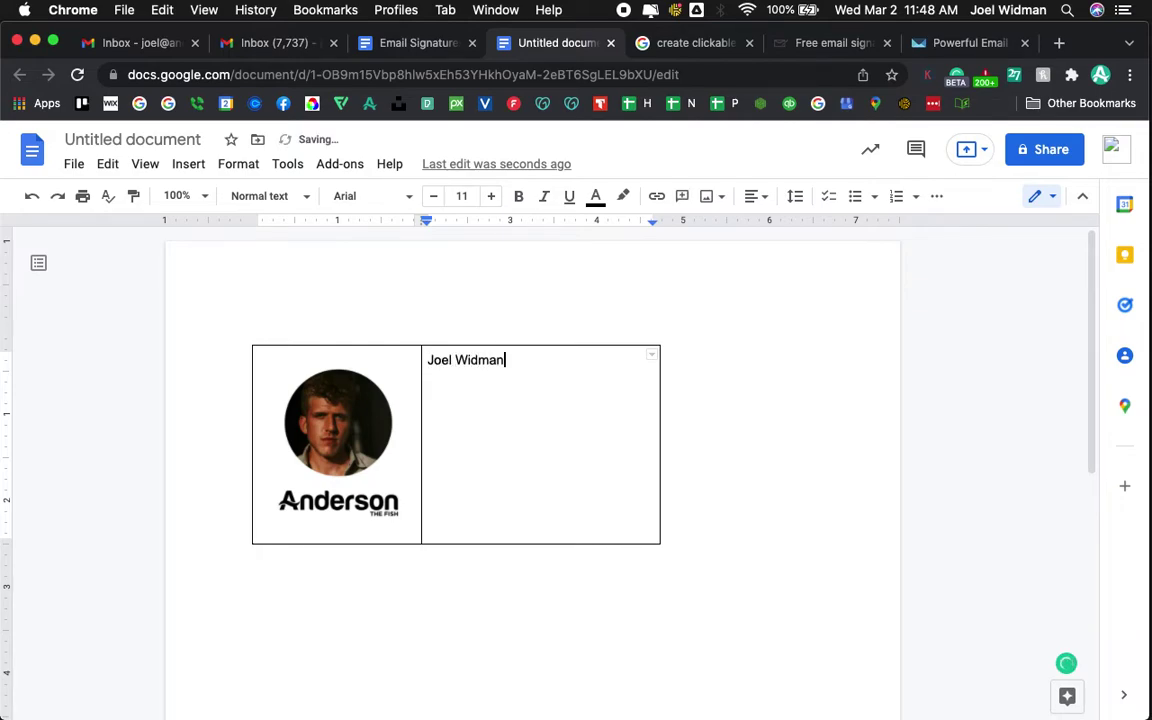
{"action": "key", "text": "Return"}
{"action": "type", "text": "Olwn"}
{"action": "type", "text": "ner"}
{"action": "key", "text": "Return"}
{"action": "type", "text": "Anderson"}
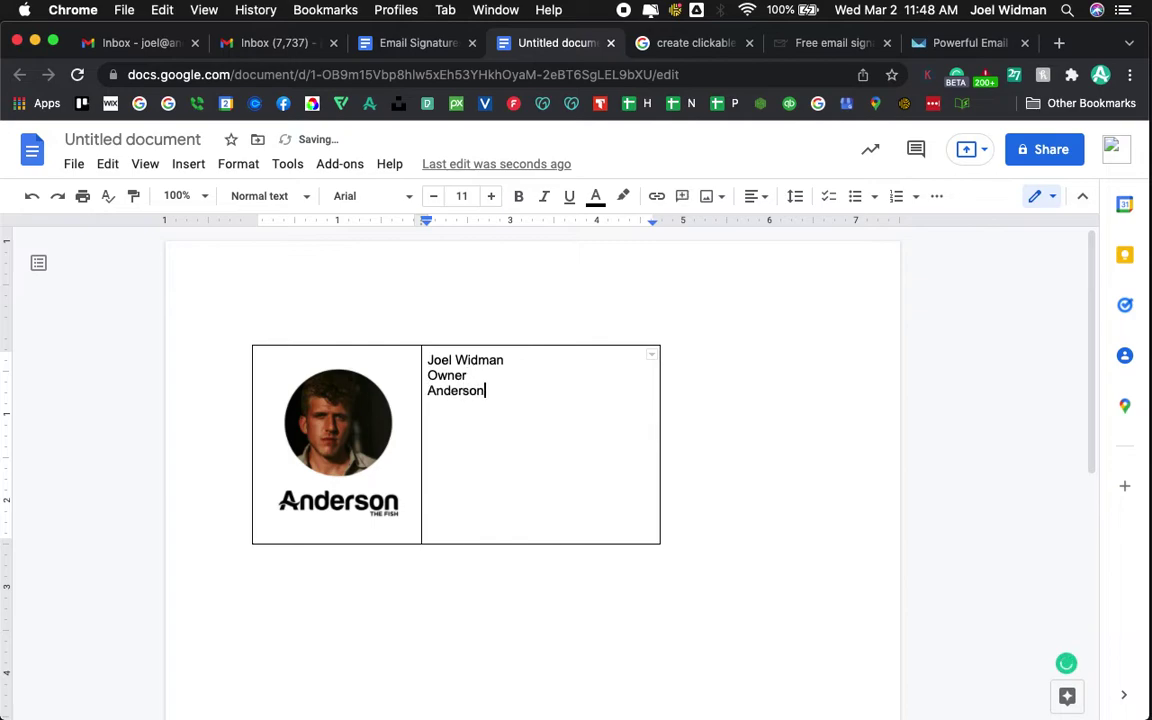
{"action": "type", "text": " The Fish"}
{"action": "key", "text": "Return"}
{"action": "key", "text": "Return"}
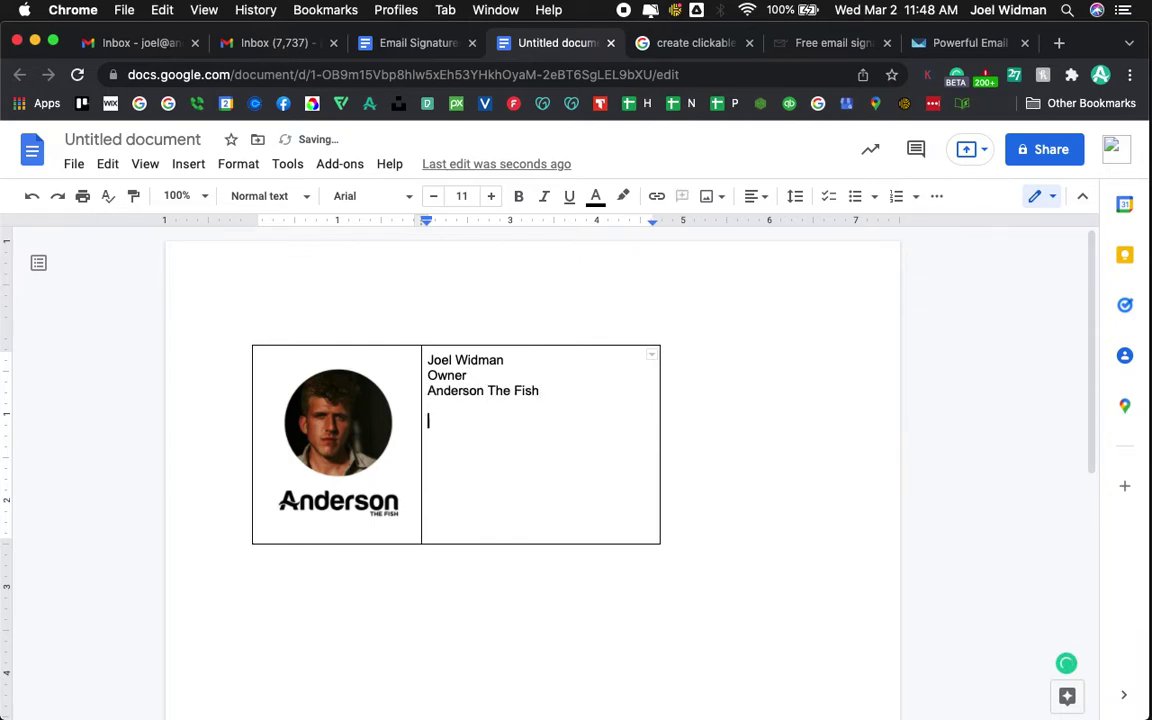
- Add the business phone number, a Mobile label, the linked email address and andersonthefish.com
{"action": "type", "text": "Business:"}
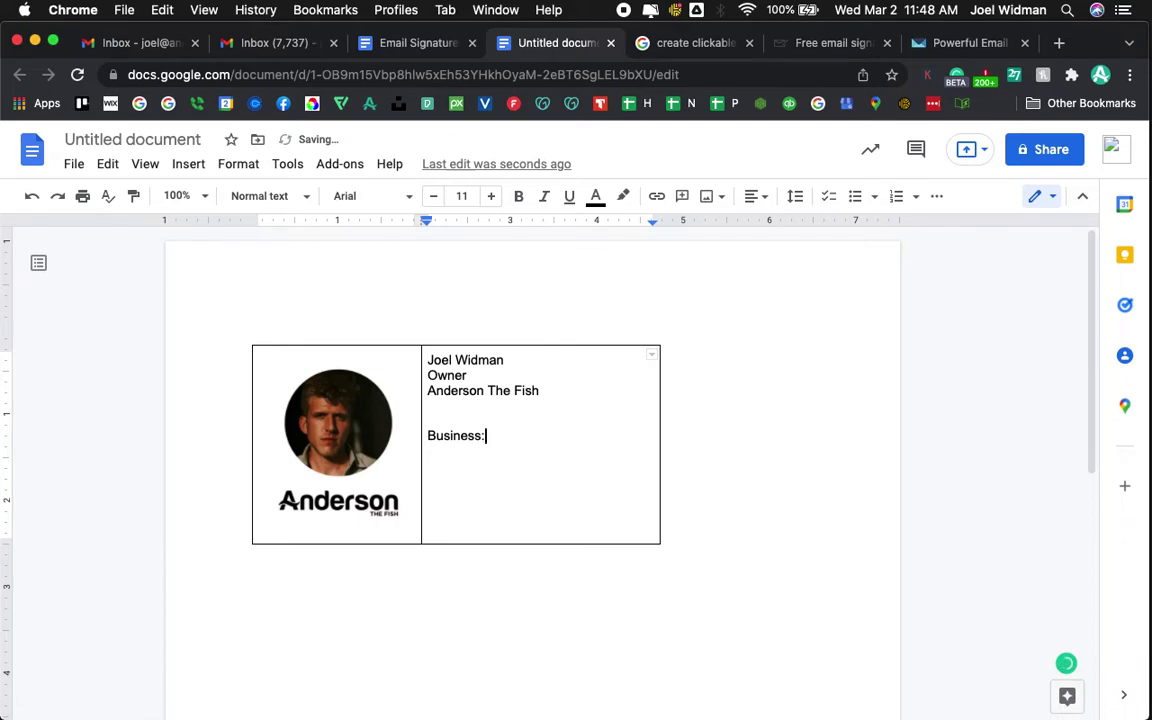
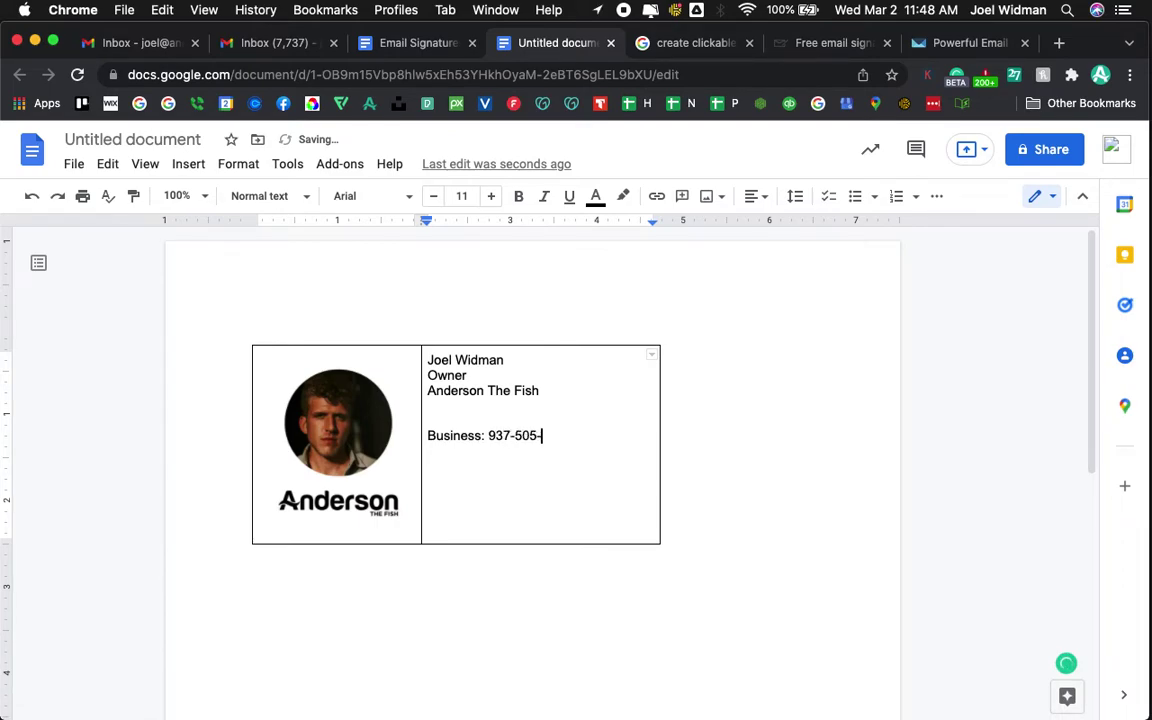
{"action": "key", "text": "Return"}
{"action": "type", "text": "Mobile"}
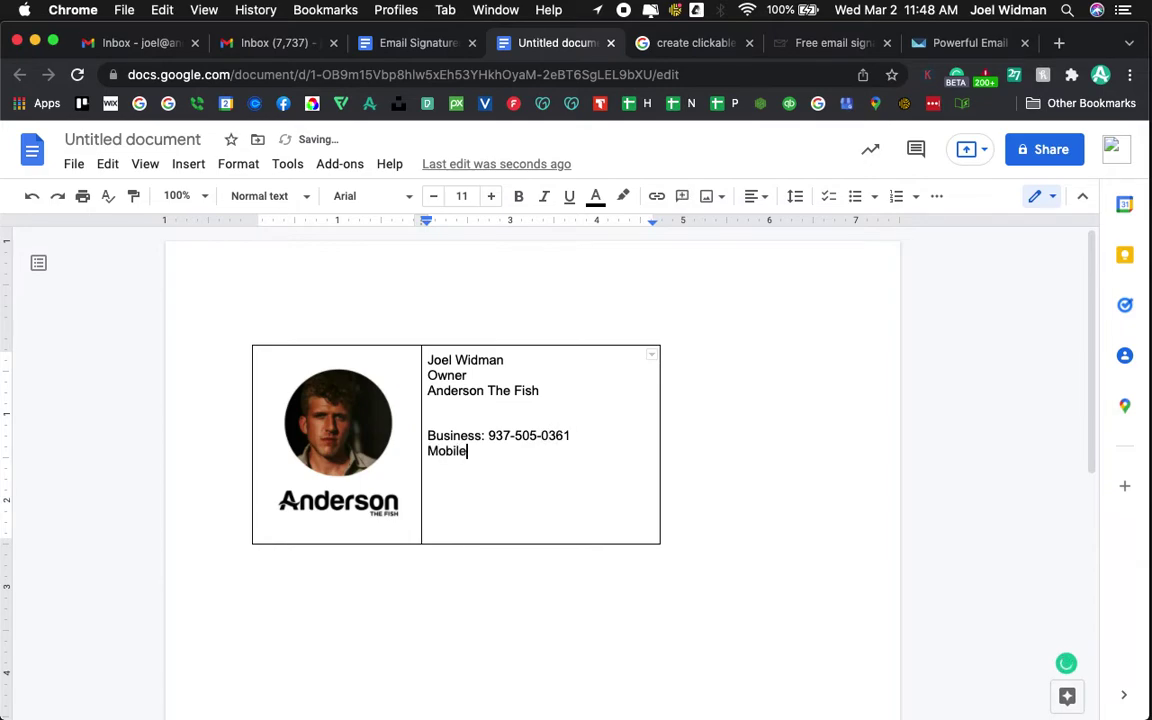
{"action": "key", "text": "Return"}
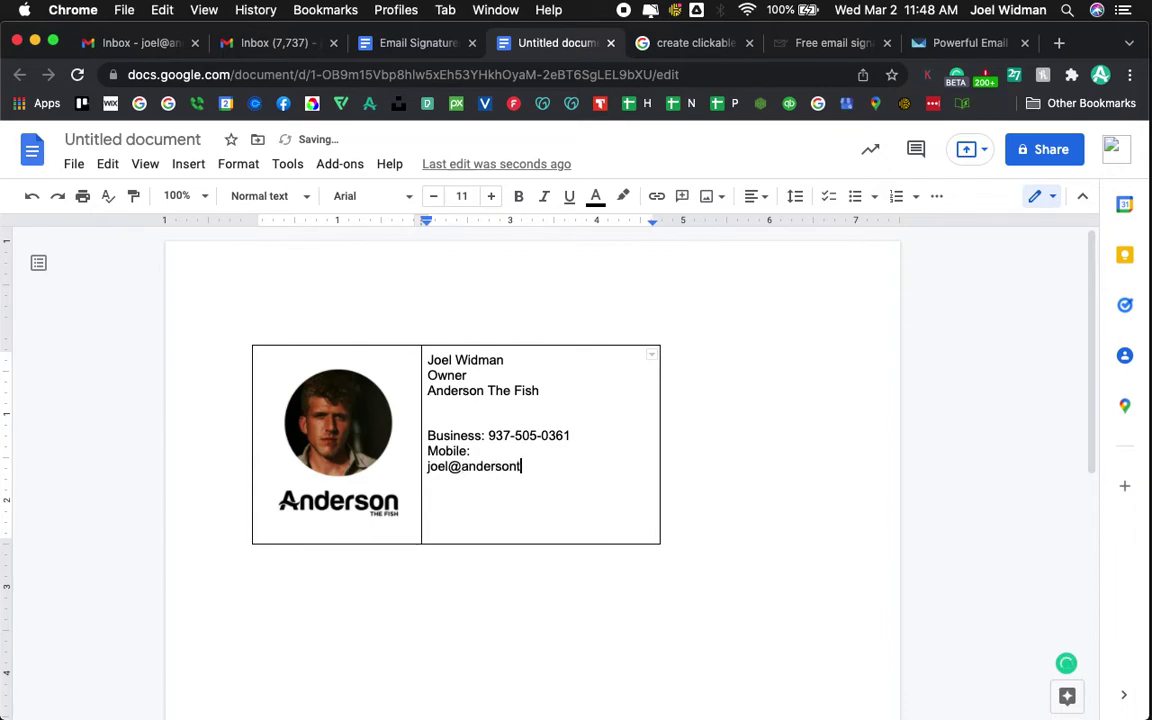
{"action": "key", "text": "Return"}
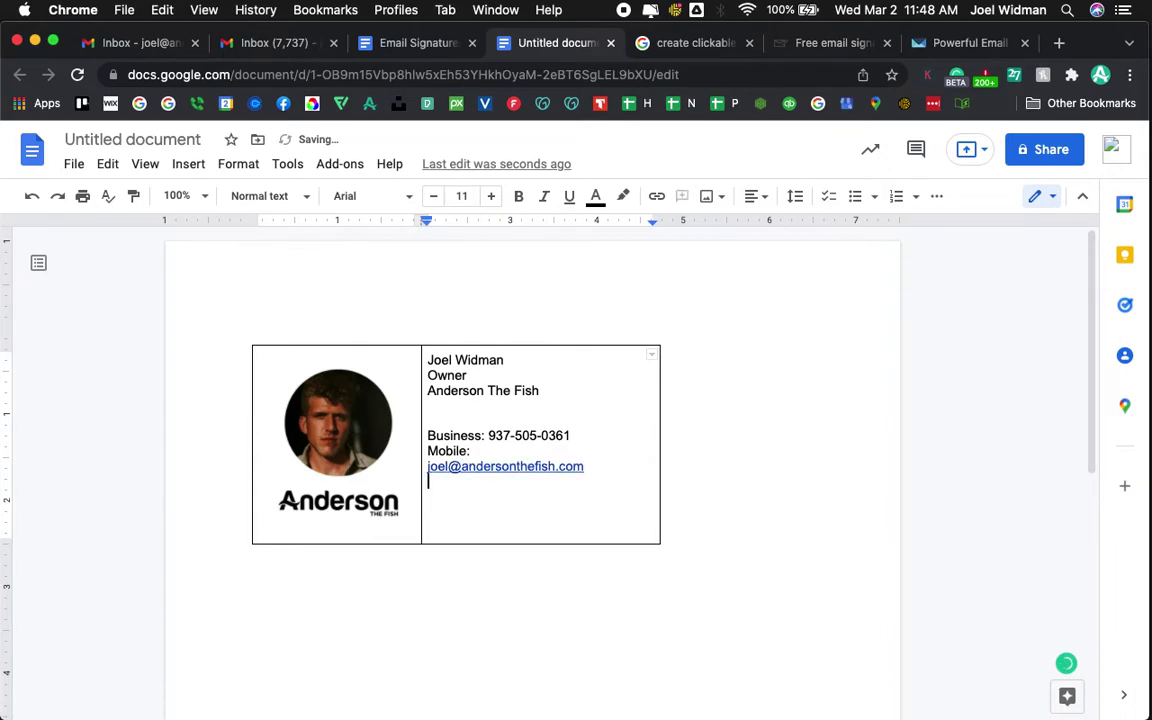
{"action": "type", "text": "andersonthefish"}
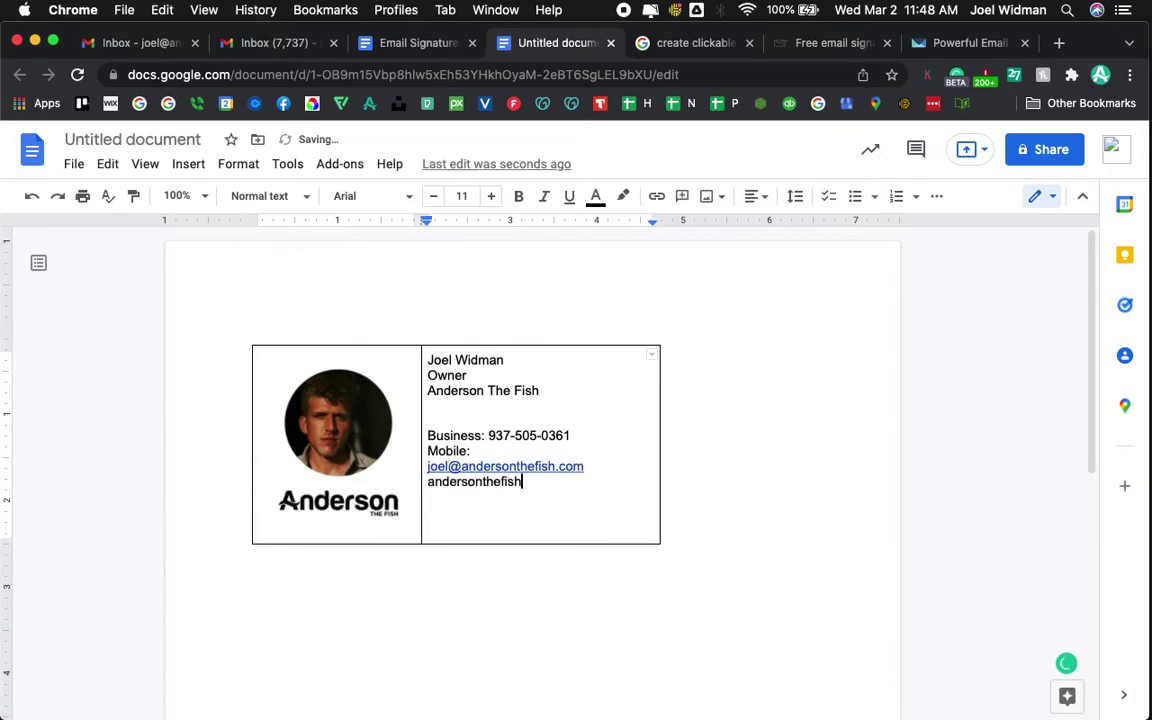
{"action": "type", "text": ".com"}
{"action": "left_click", "coordinate": [469, 410]}
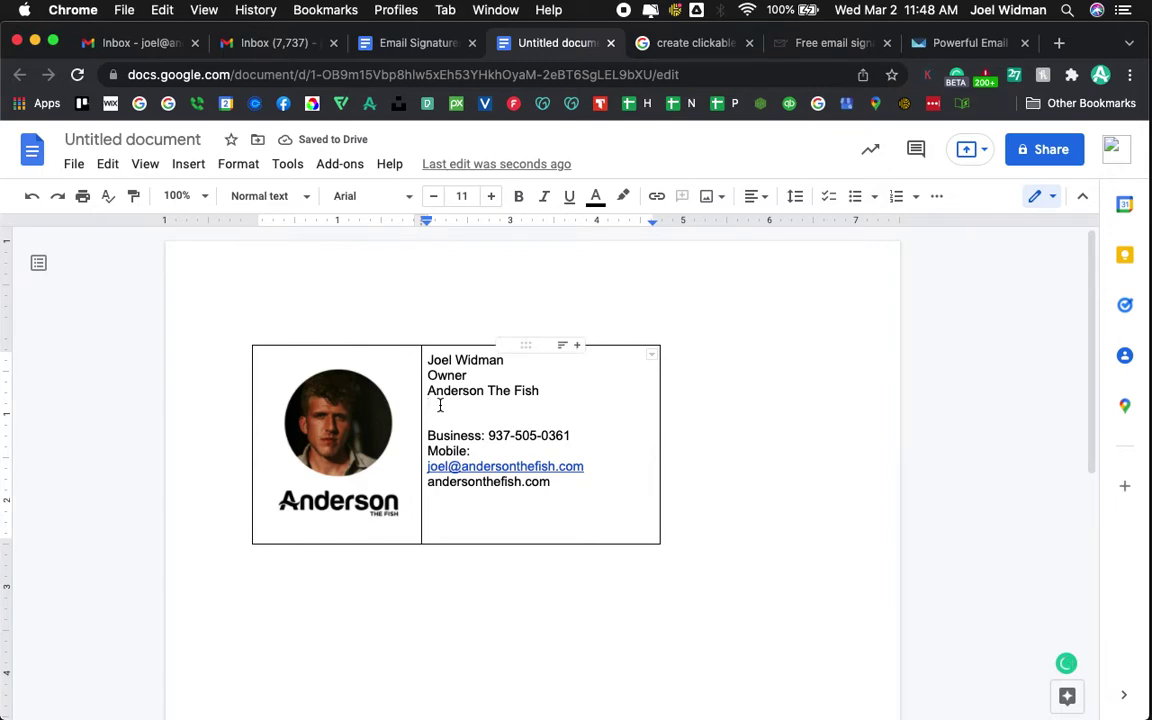
- Insert a second empty line directly below Anderson The Fish in the right cell
{"action": "key", "text": "Return"}
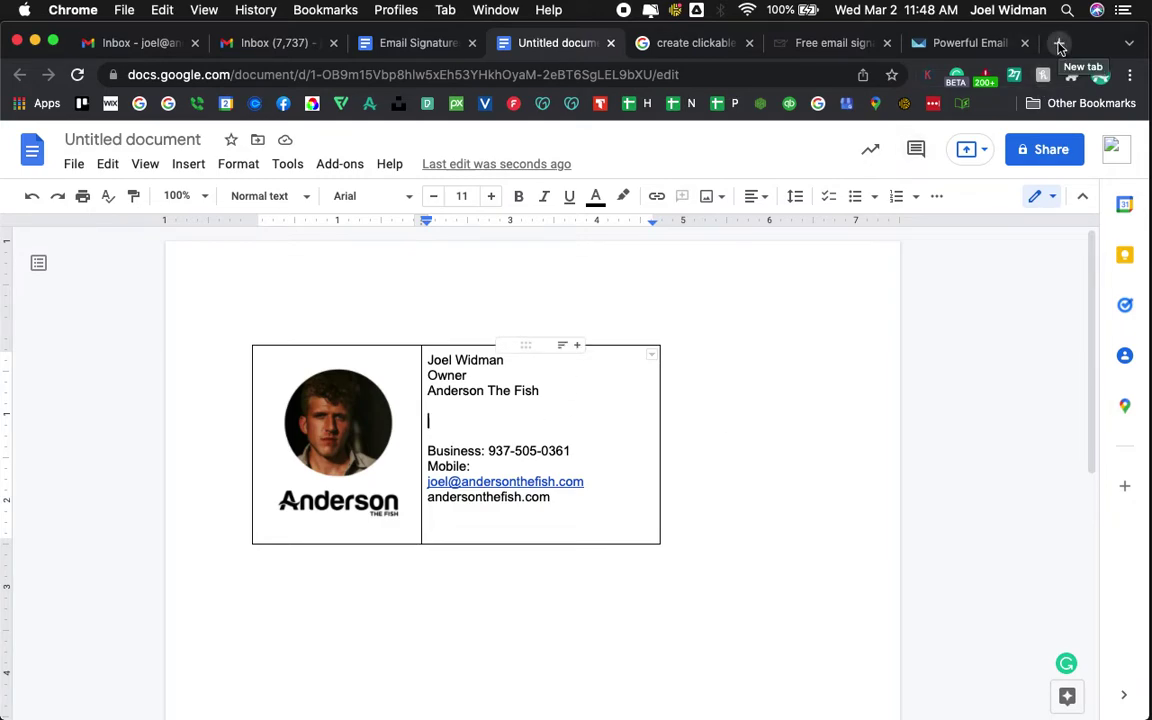
- Open flaticon.com in a new tab and search for facebook icons
{"action": "left_click", "coordinate": [1059, 46]}
{"action": "type", "text": "flat"}
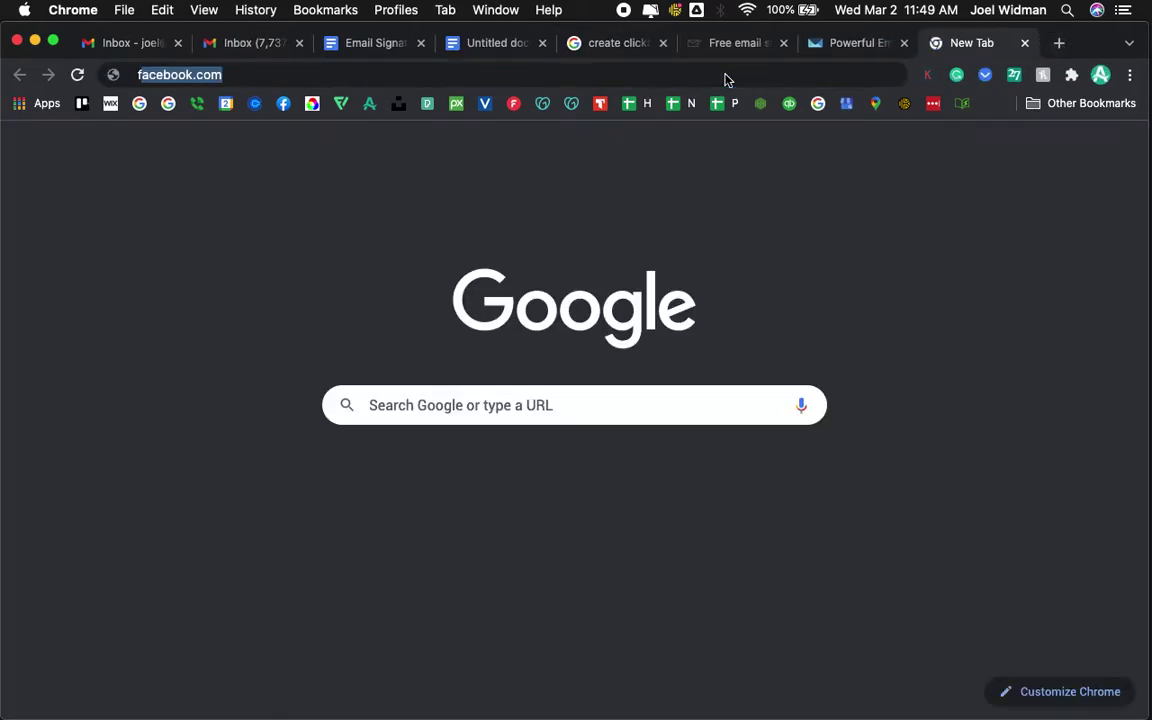
{"action": "type", "text": "icon"}
{"action": "key", "text": "Return"}
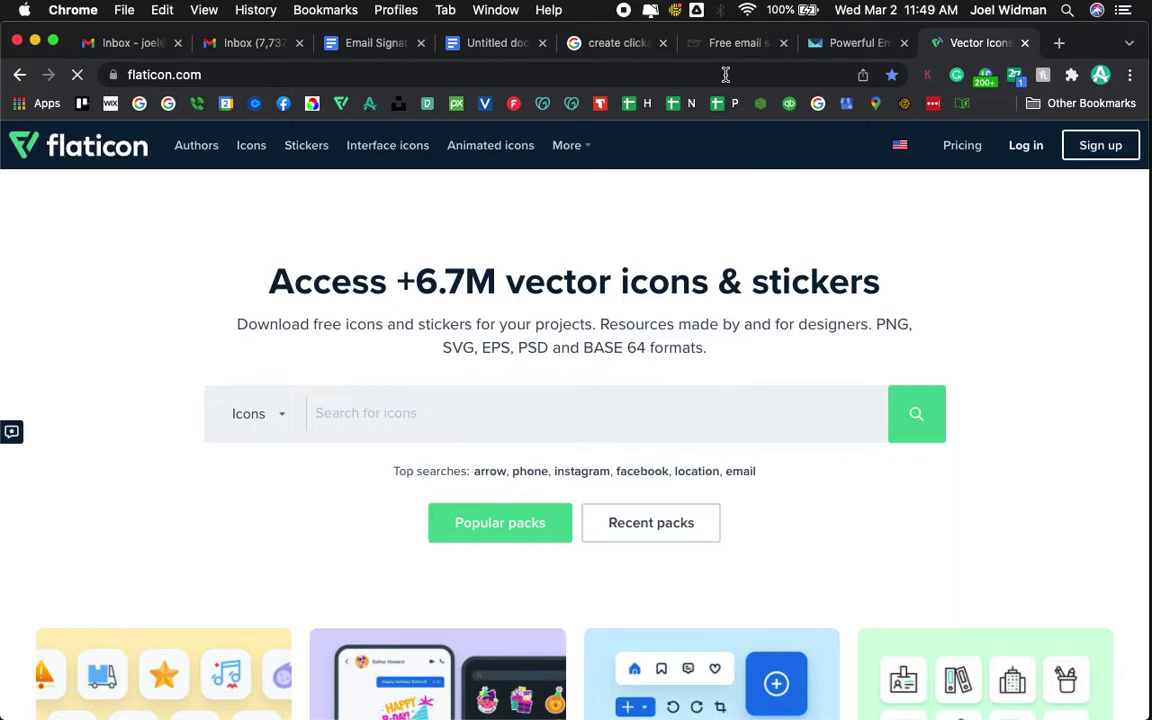
{"action": "left_click", "coordinate": [389, 420]}
{"action": "type", "text": "facebook"}
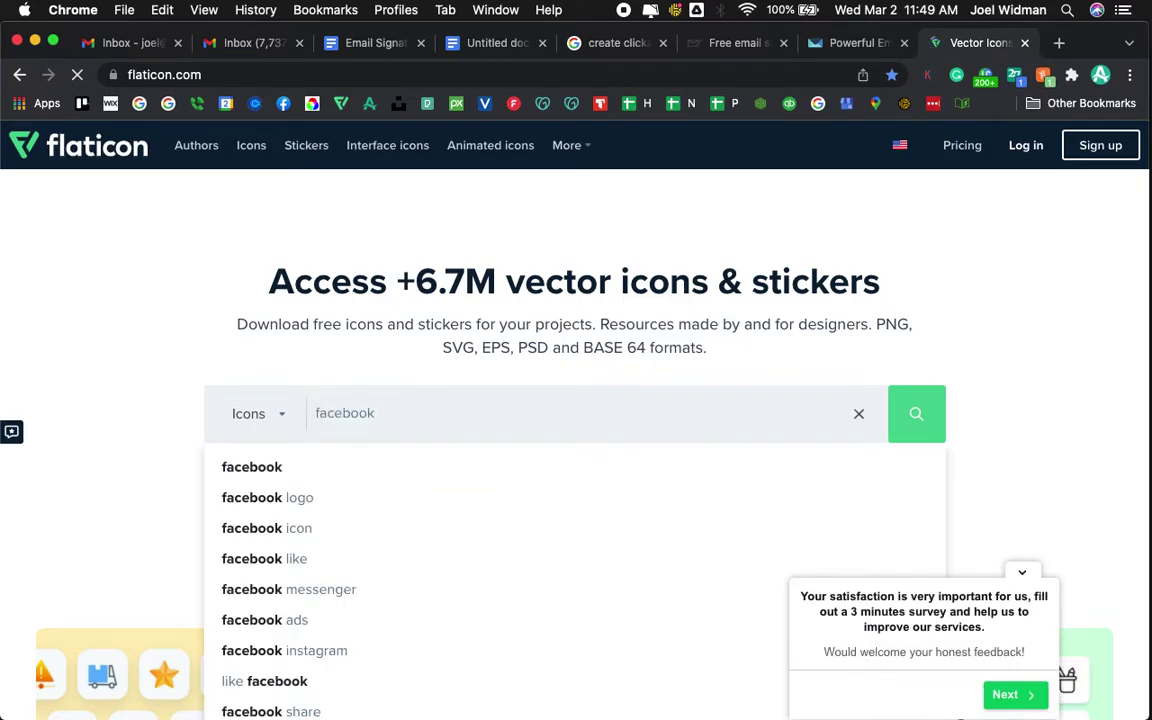
{"action": "key", "text": "Return"}
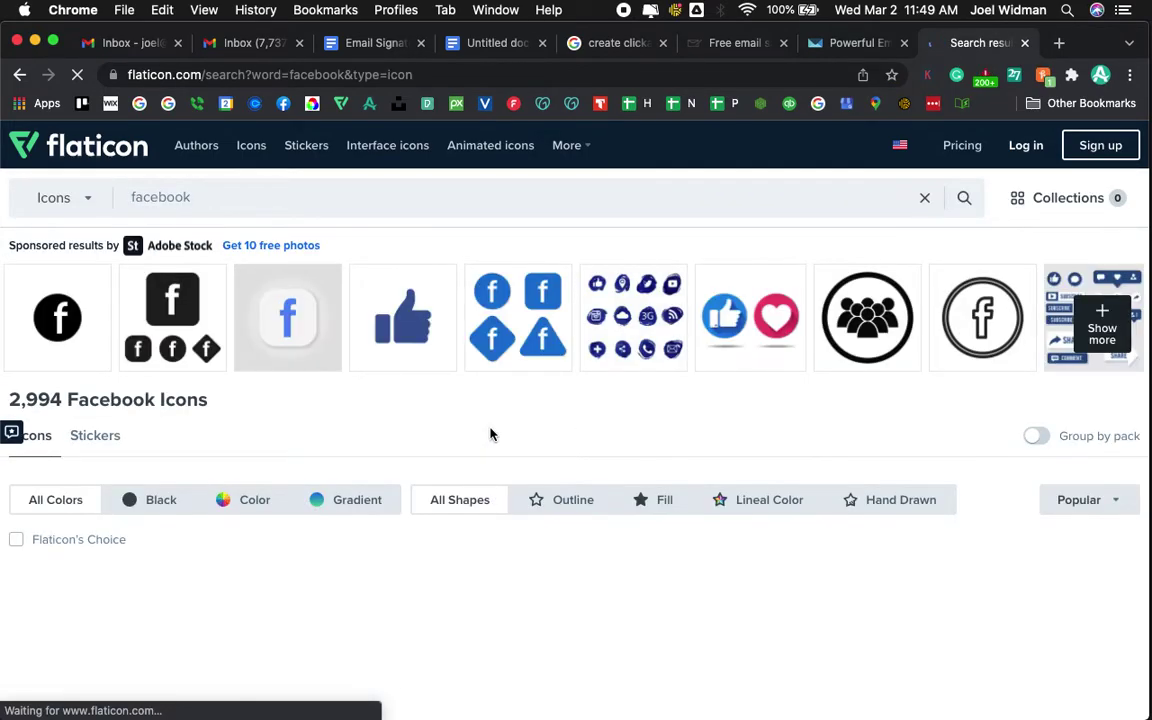
- Download the first black Facebook App Symbol icon as a 16px PNG
{"action": "scroll", "coordinate": [490, 434], "scroll_direction": "down", "scroll_amount": 3}
{"action": "mouse_move", "coordinate": [77, 494]}
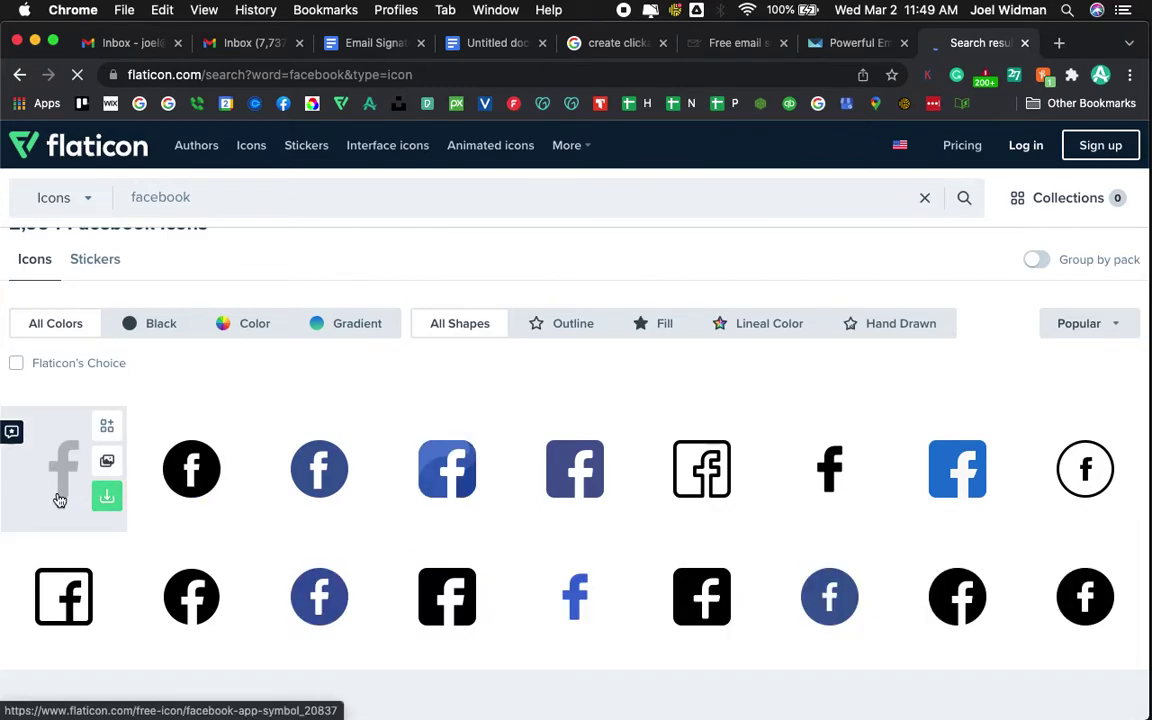
{"action": "left_click", "coordinate": [60, 500]}
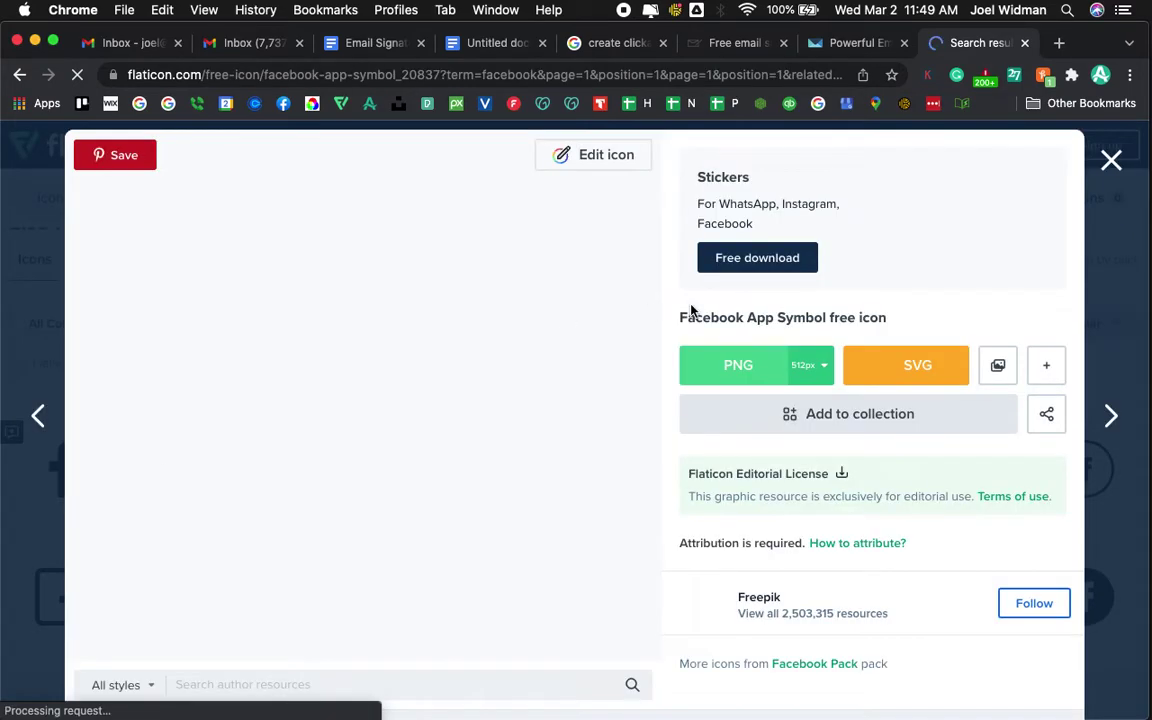
{"action": "left_click", "coordinate": [828, 368]}
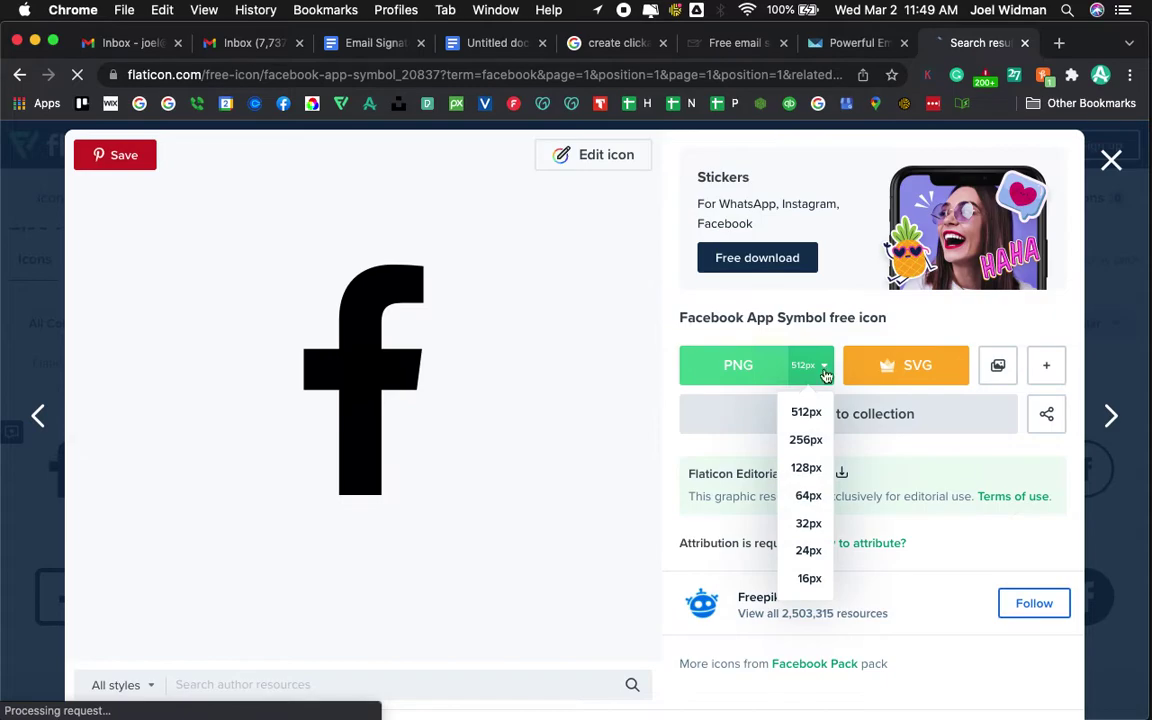
{"action": "left_click", "coordinate": [809, 580]}
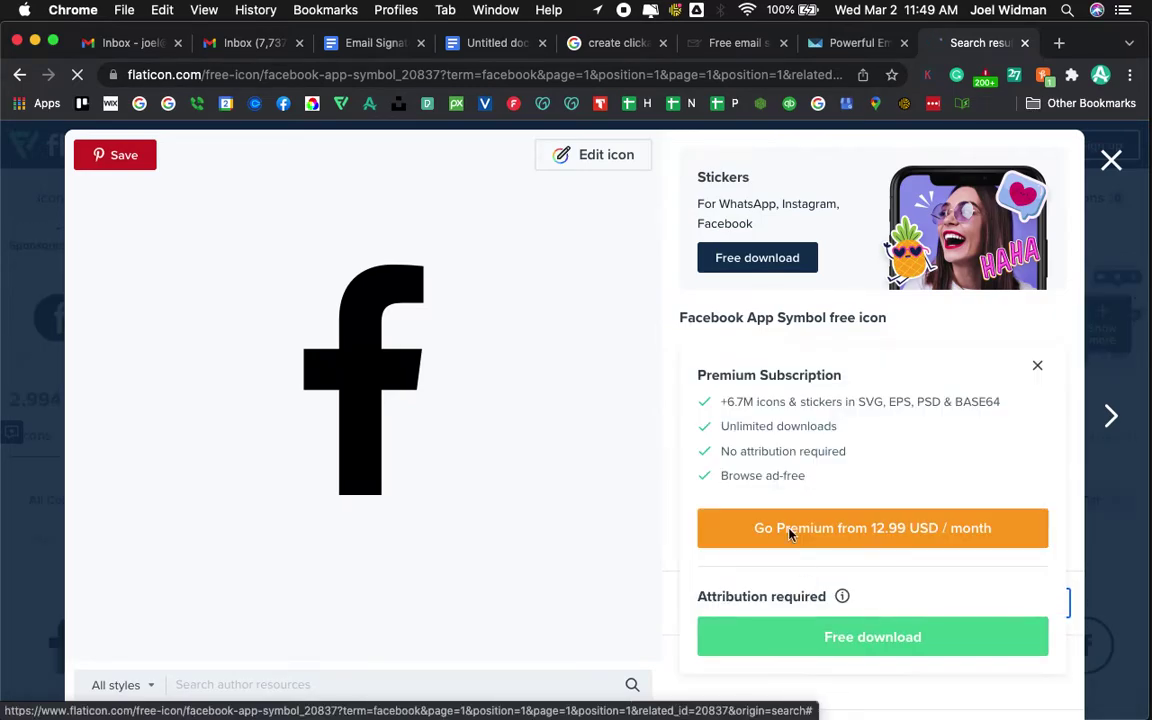
{"action": "left_click", "coordinate": [851, 641]}
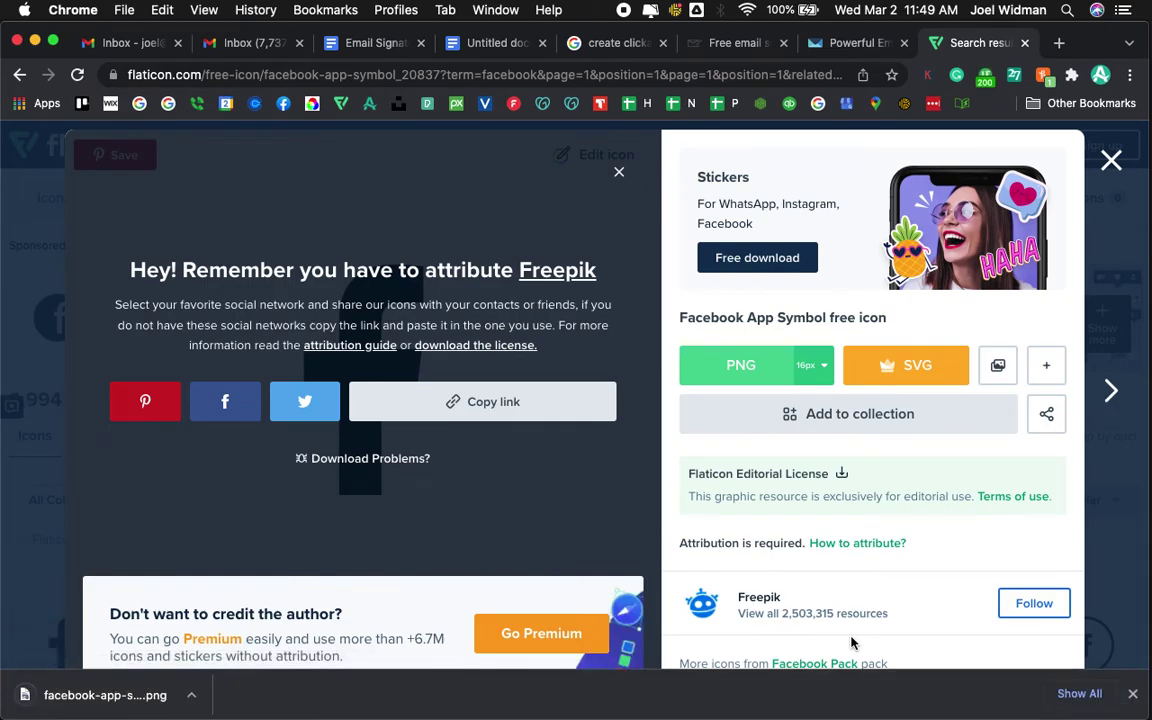
{"action": "left_click", "coordinate": [490, 50]}
- Drop facebook-app-symbol.png onto the blank line below Anderson The Fish and re-widen Chrome
{"action": "left_click", "coordinate": [445, 420]}
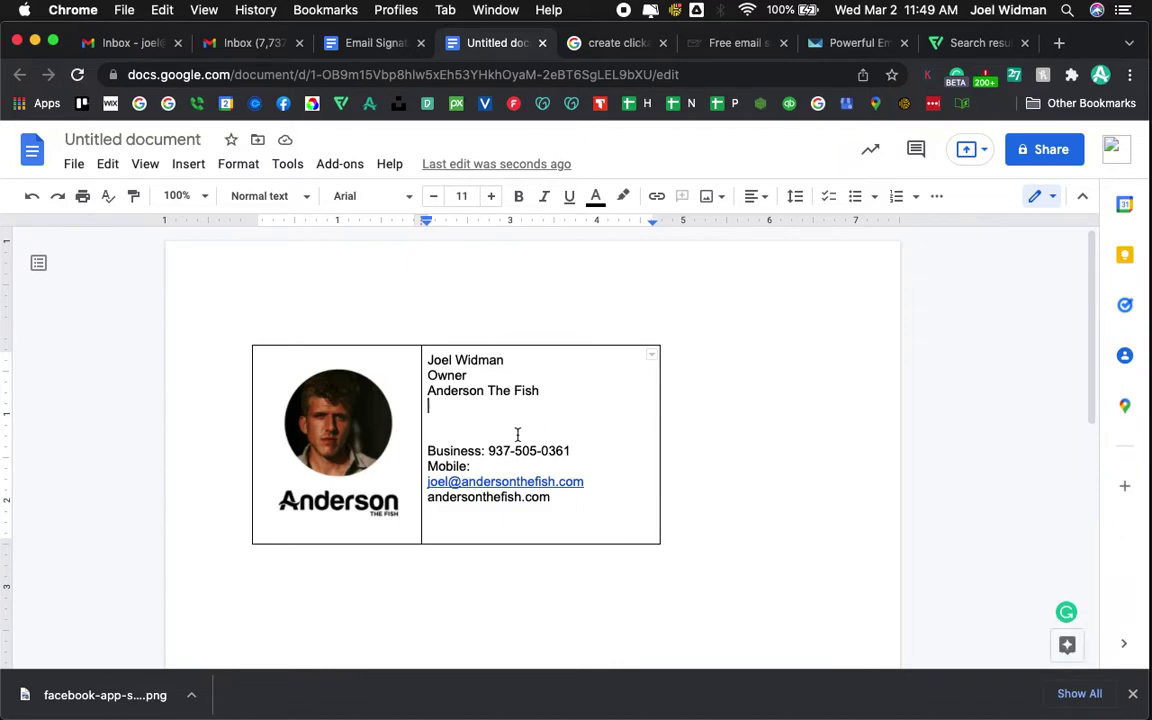
{"action": "key", "text": "Down"}
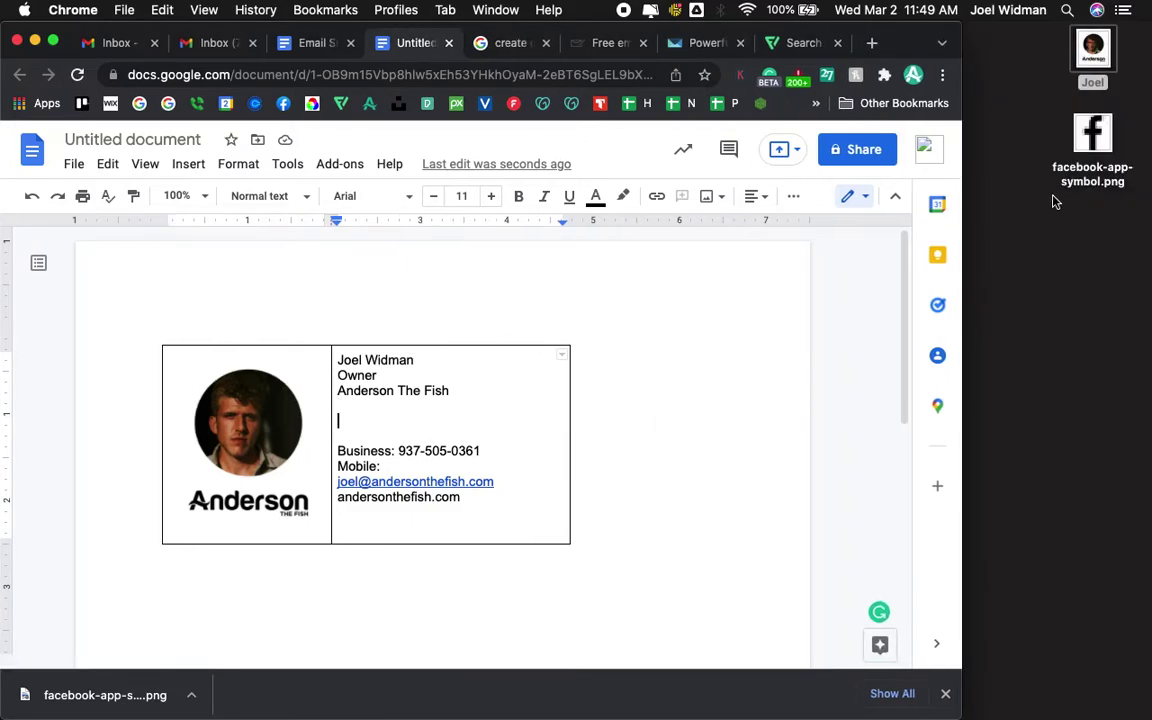
{"action": "left_click_drag", "start_coordinate": [1092, 135], "coordinate": [374, 428]}
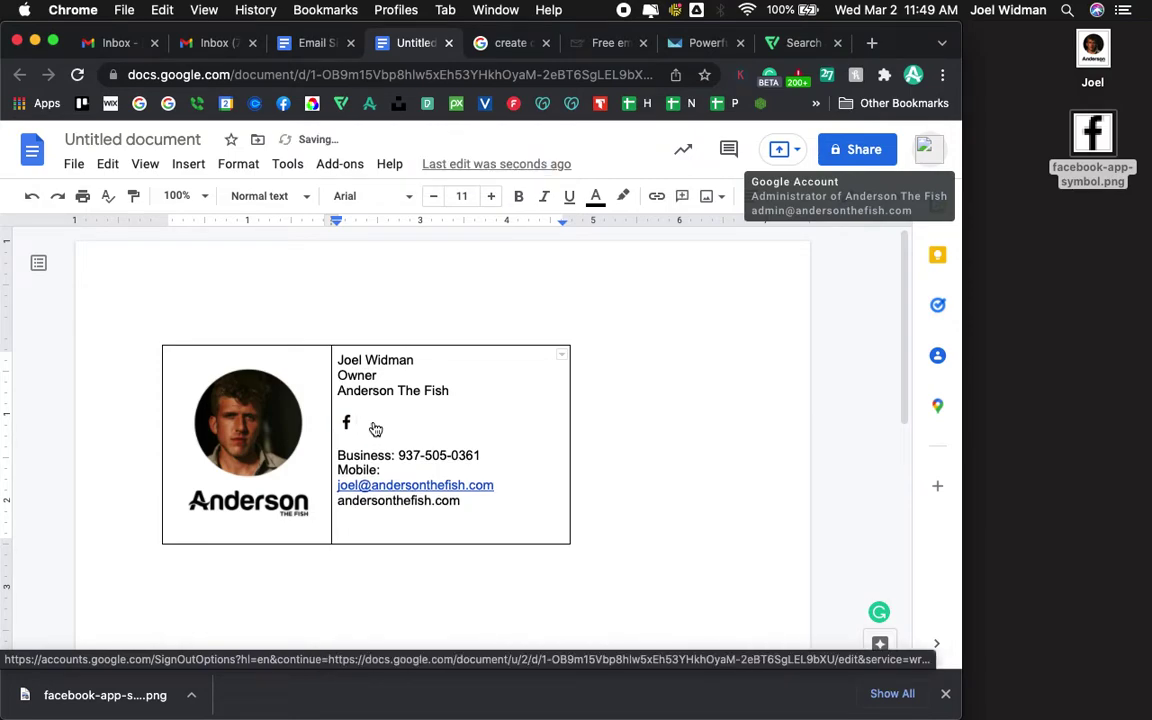
{"action": "left_click_drag", "start_coordinate": [958, 352], "coordinate": [1145, 399]}
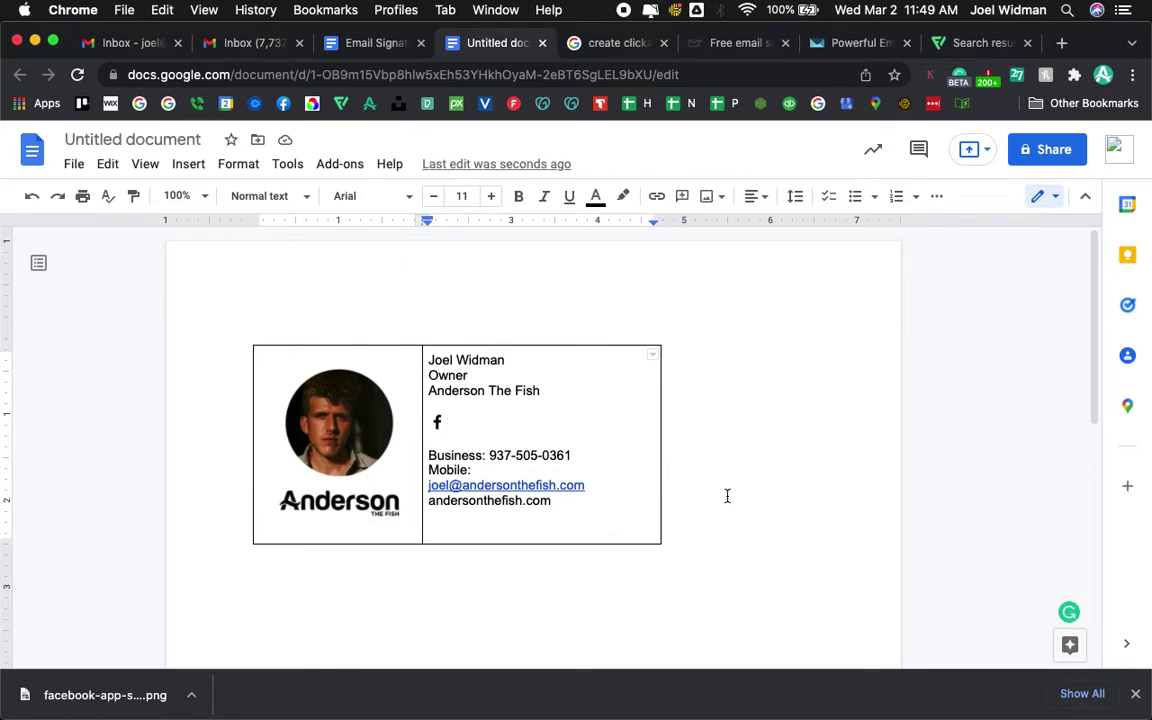
- Open the Anderson company website in a new browser tab
{"action": "left_click", "coordinate": [438, 422]}
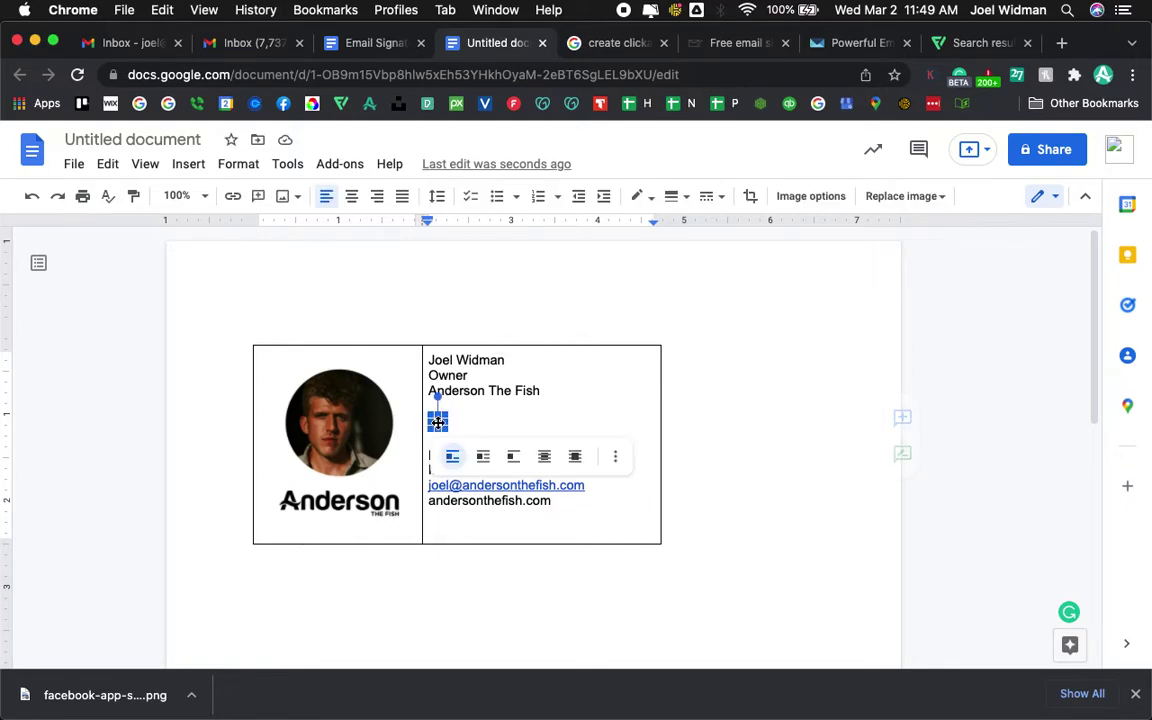
{"action": "left_click", "coordinate": [762, 433]}
{"action": "key", "text": "super+t"}
{"action": "type", "text": "andersonthefish.com"}
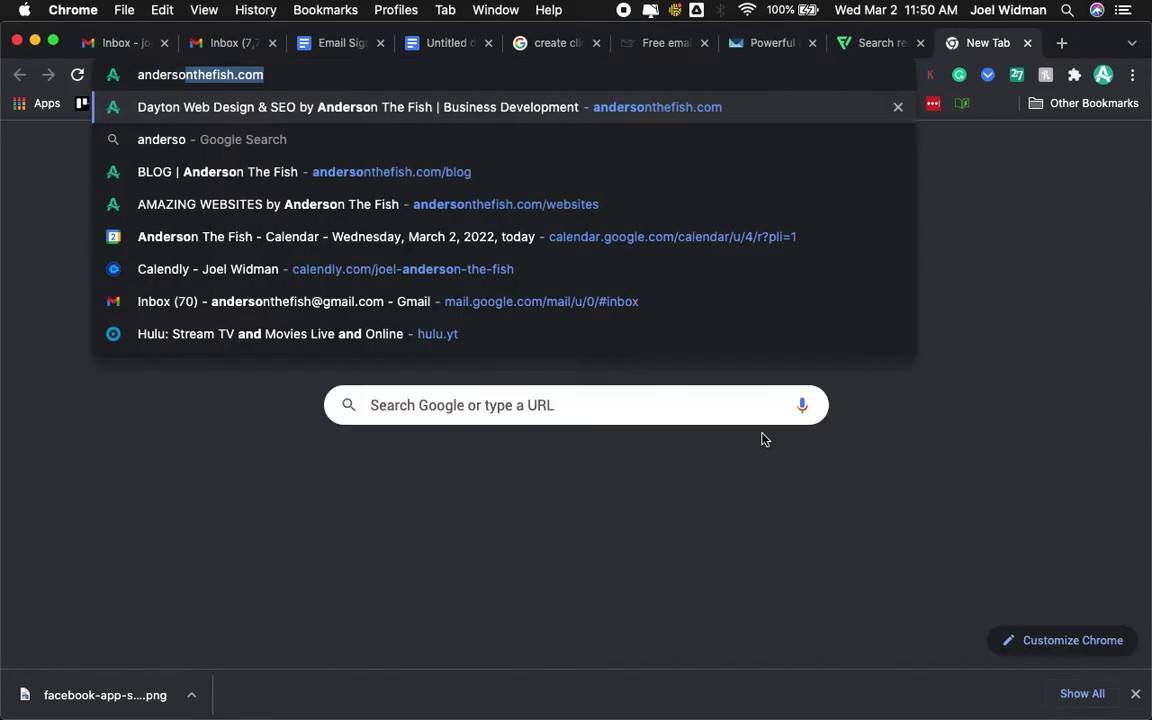
{"action": "key", "text": "Return"}
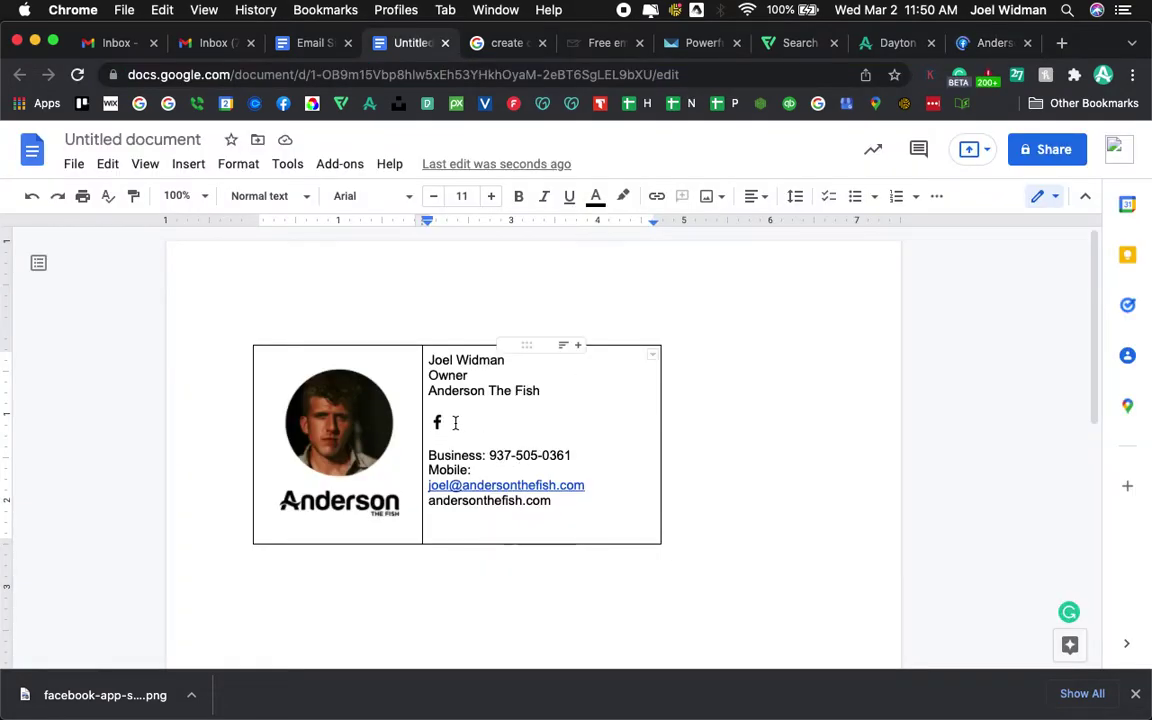
- Link the Facebook icon to the facebook.com/andersonthefish page and check the link
{"action": "left_click", "coordinate": [437, 421]}
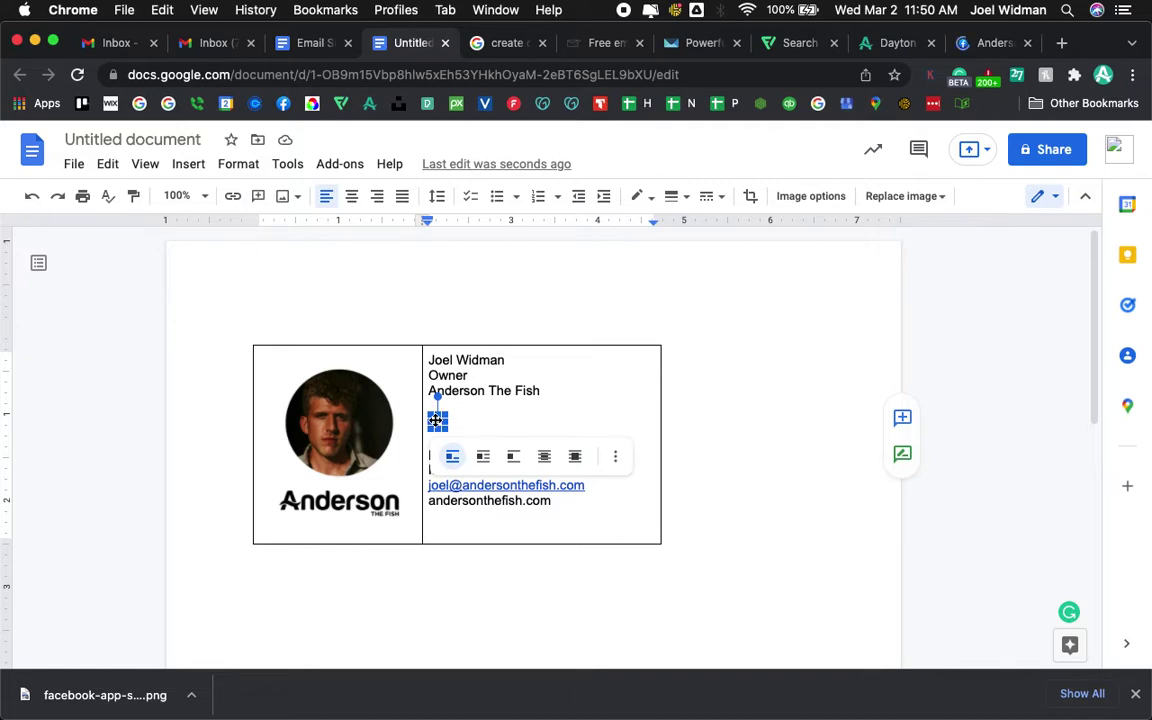
{"action": "right_click", "coordinate": [436, 422]}
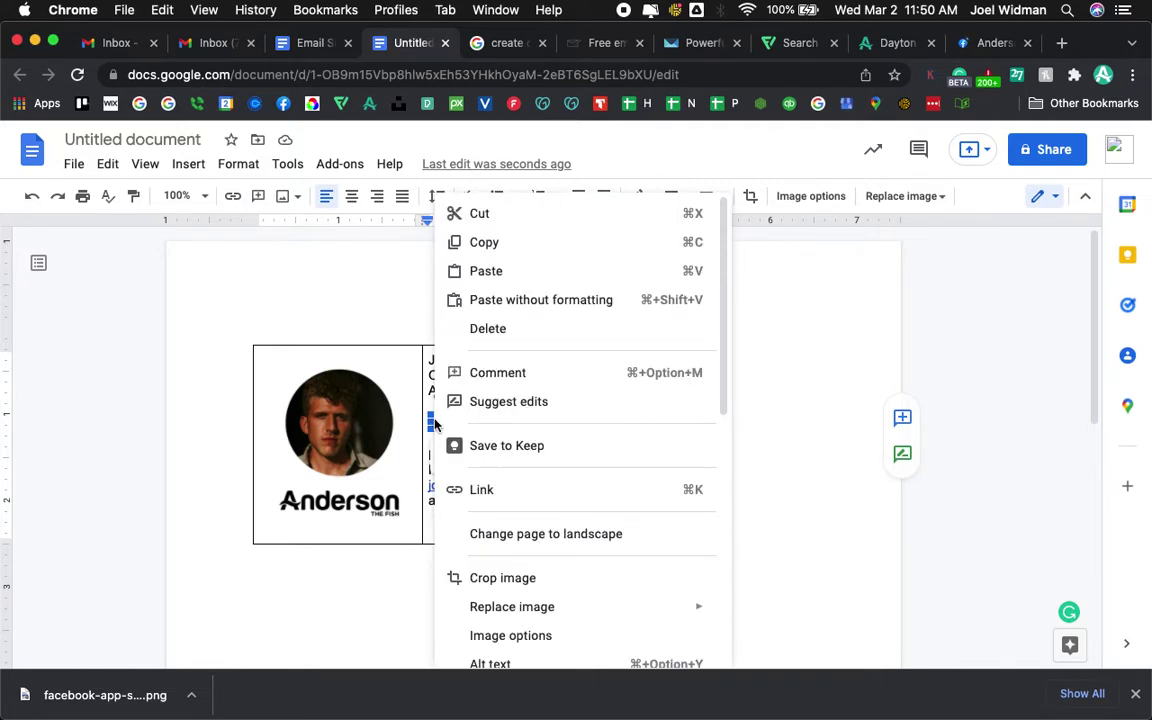
{"action": "left_click", "coordinate": [482, 492]}
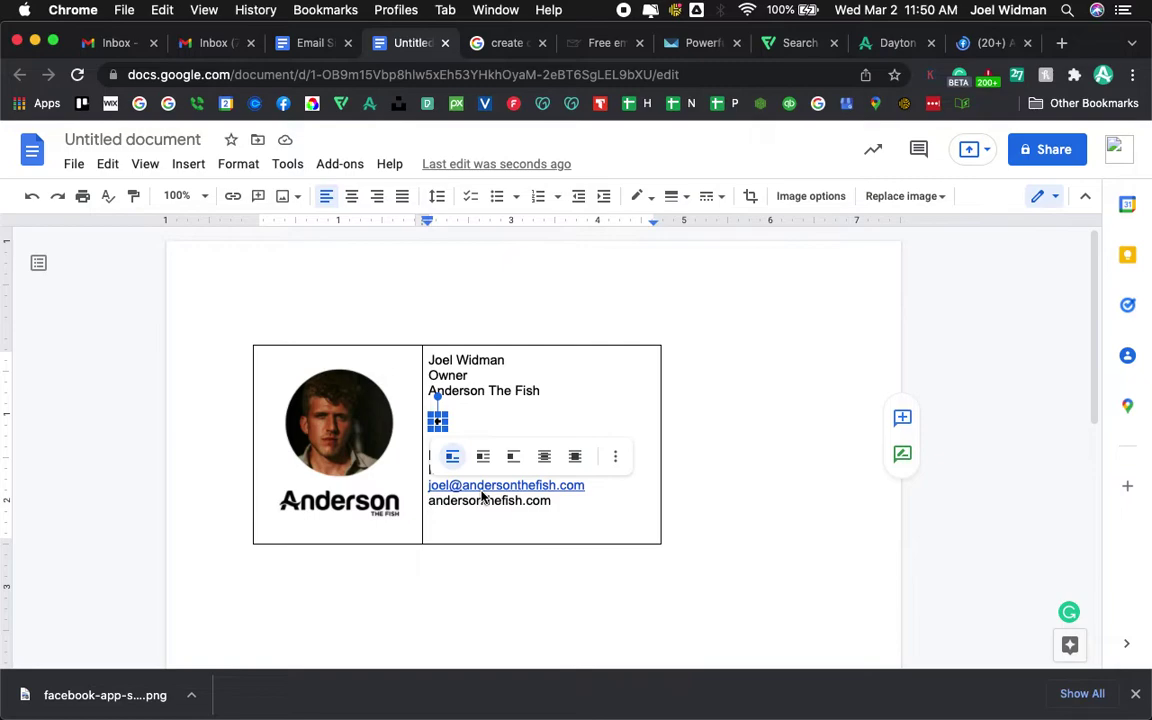
{"action": "type", "text": "https://www.facebook.com/andersonthefish?_rdr=p"}
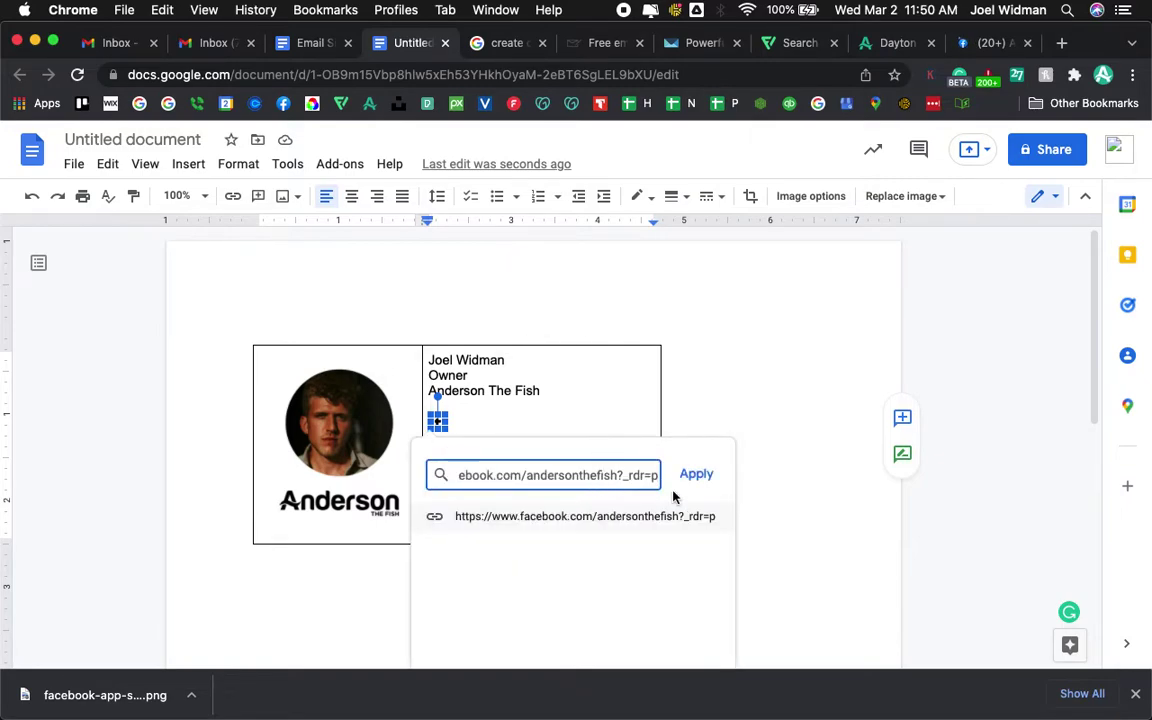
{"action": "left_click", "coordinate": [697, 475]}
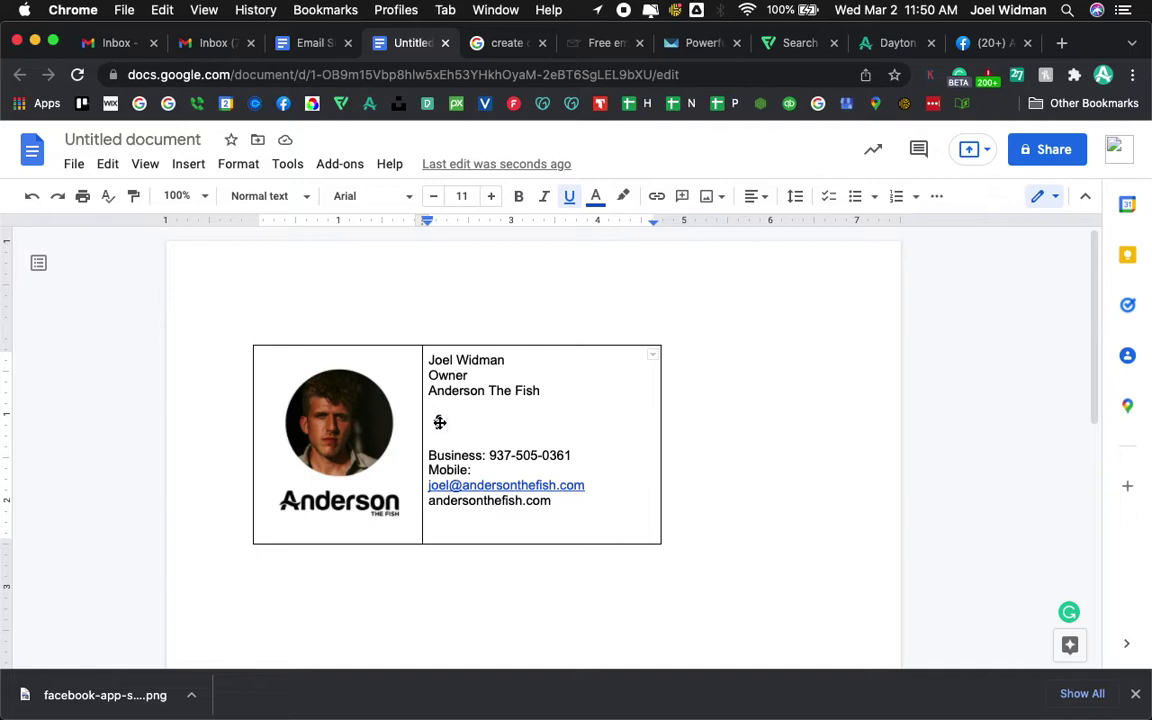
{"action": "left_click", "coordinate": [963, 45]}
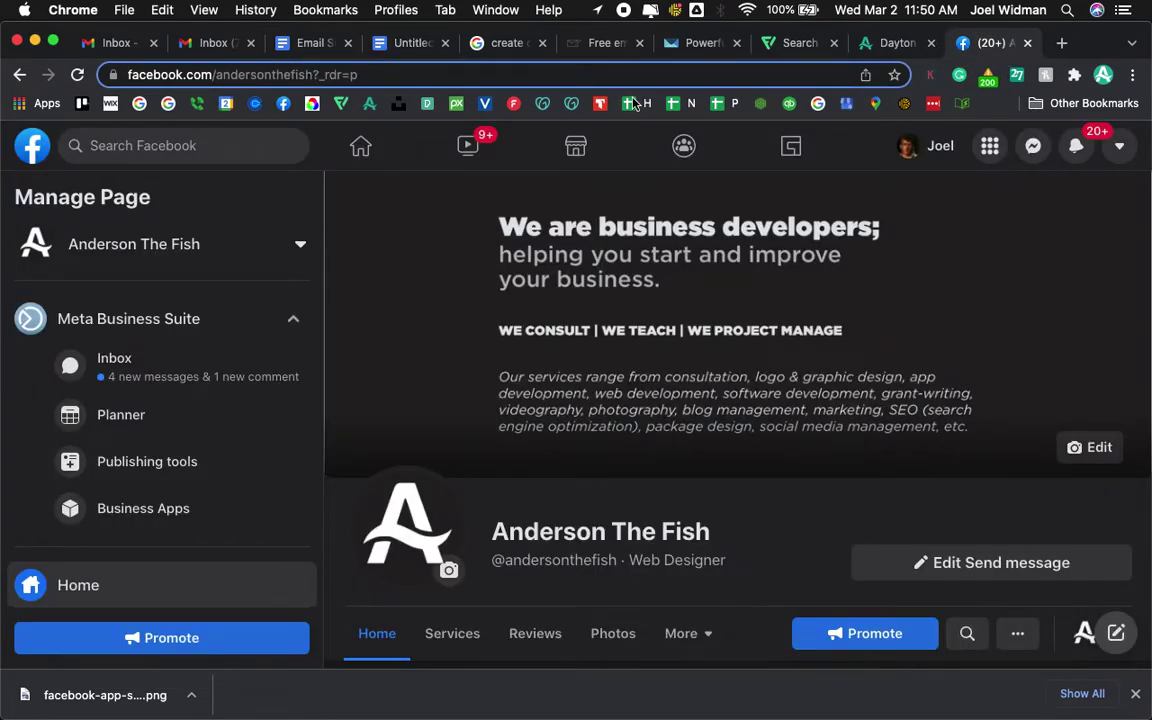
{"action": "left_click", "coordinate": [370, 38]}
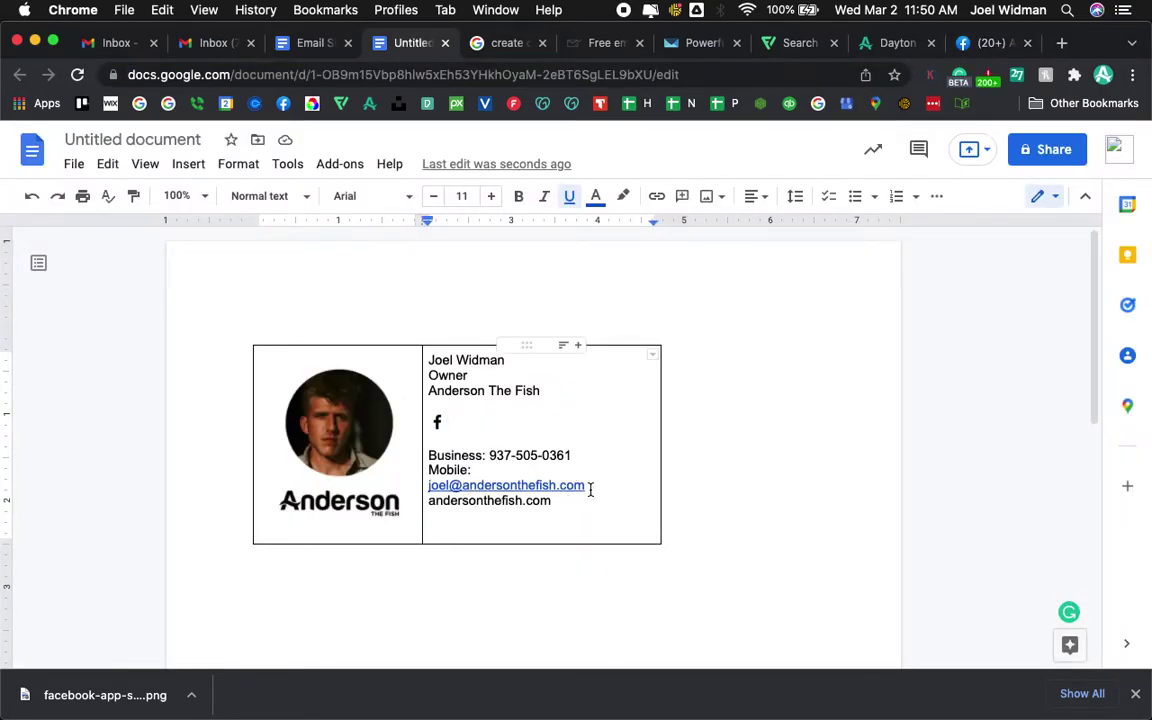
- Hyperlink the email address line, then make it black with no underline
{"action": "triple_click", "coordinate": [590, 487]}
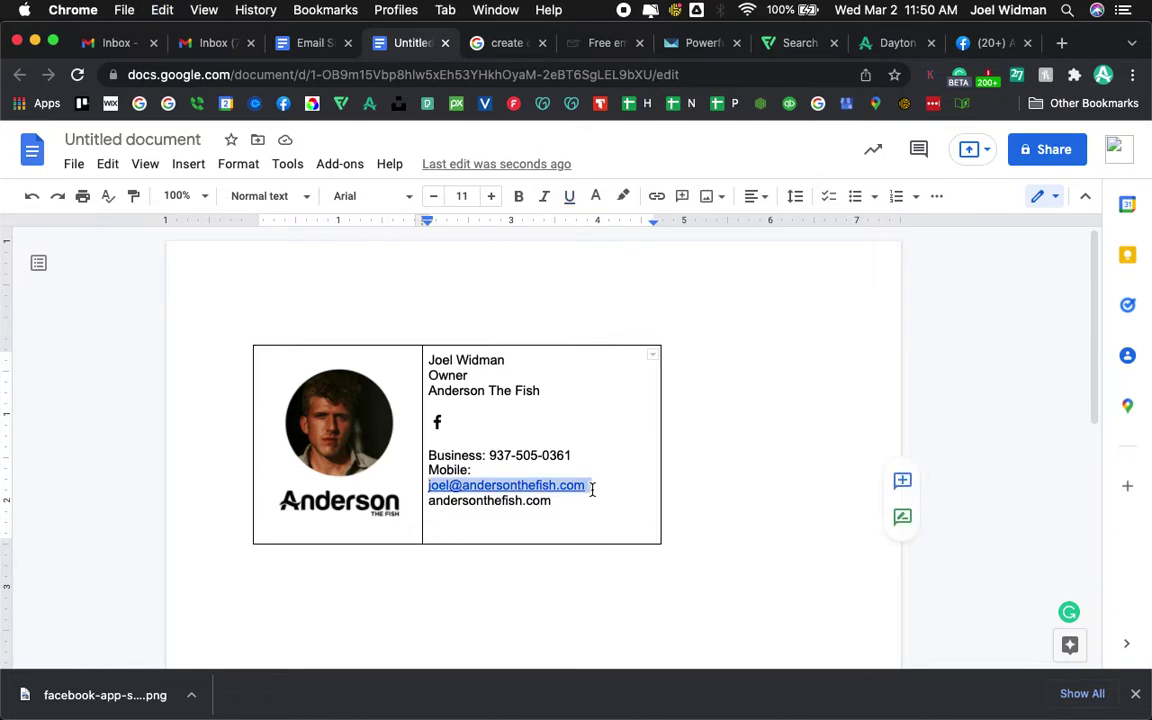
{"action": "left_click", "coordinate": [656, 196]}
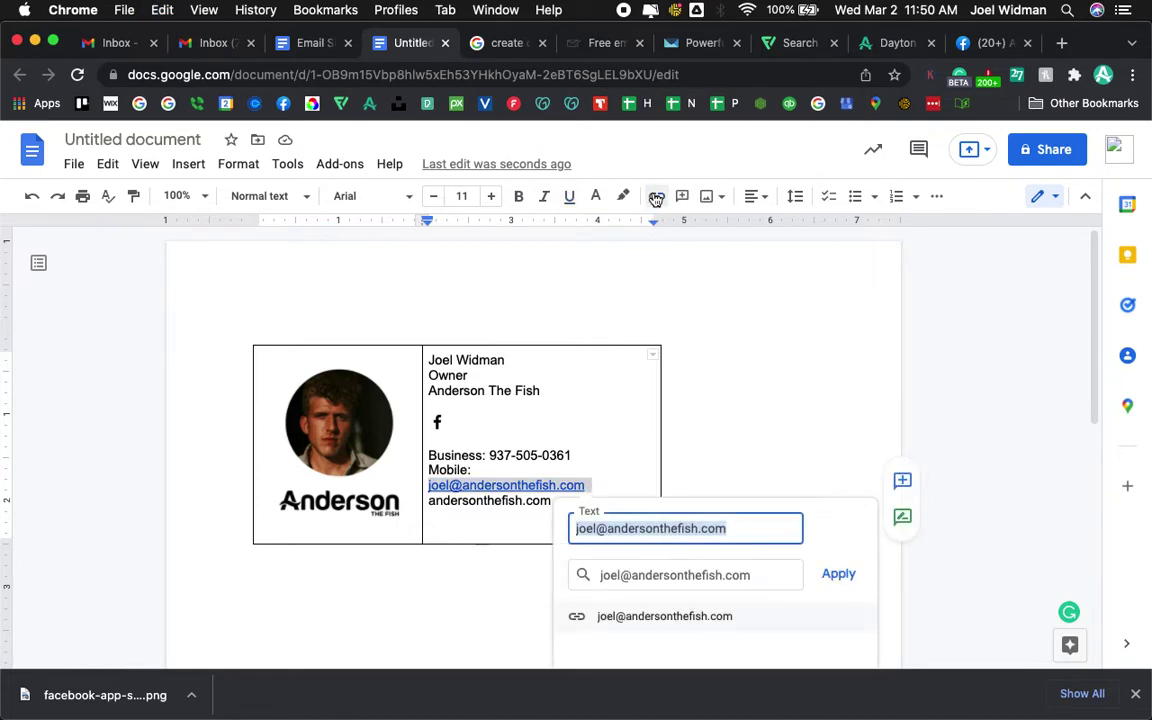
{"action": "left_click", "coordinate": [838, 574]}
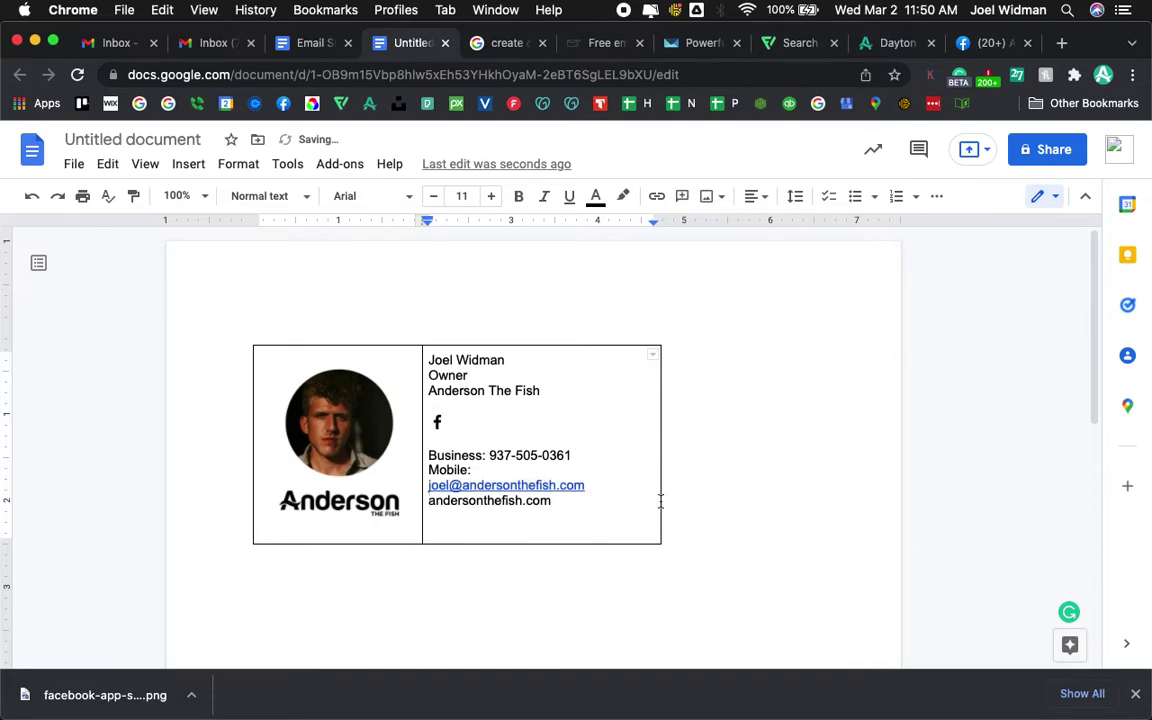
{"action": "triple_click", "coordinate": [614, 488]}
{"action": "left_click", "coordinate": [569, 196]}
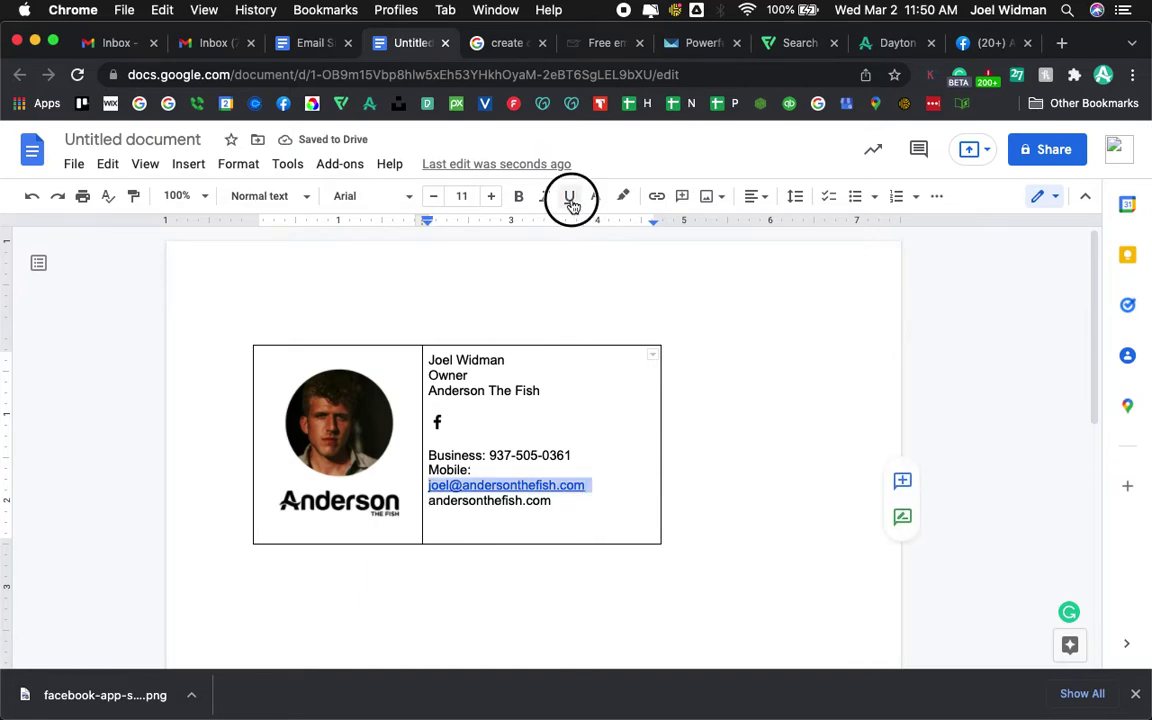
{"action": "left_click", "coordinate": [600, 205]}
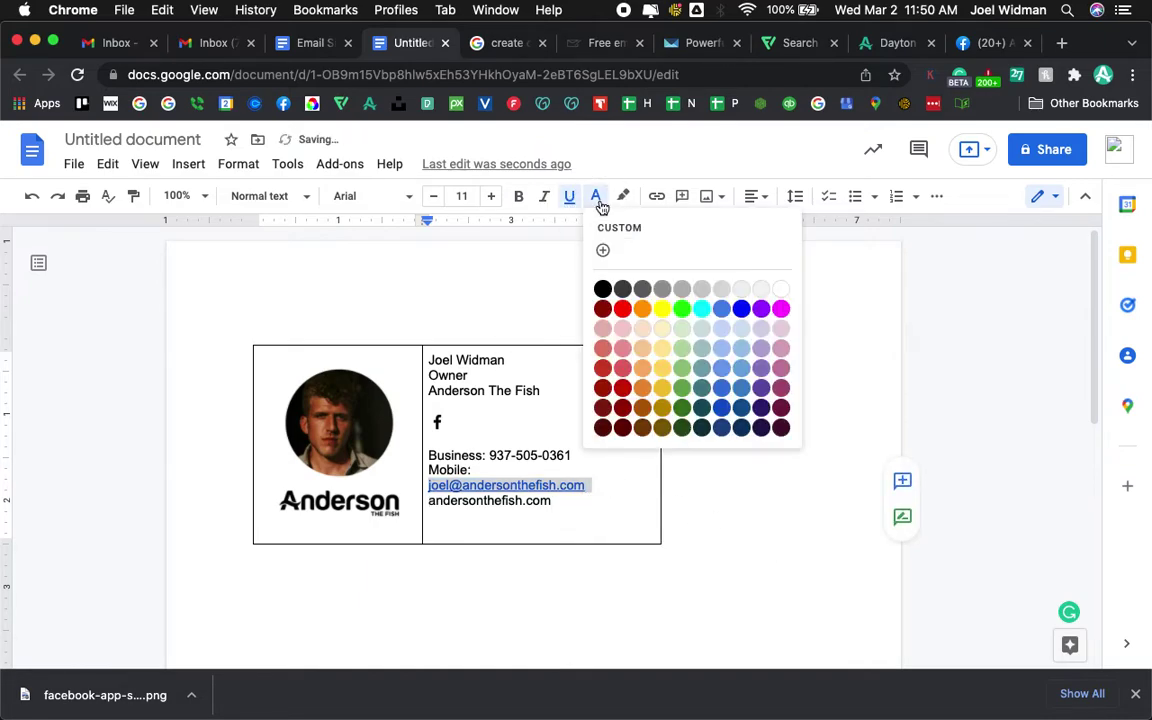
{"action": "left_click", "coordinate": [605, 290]}
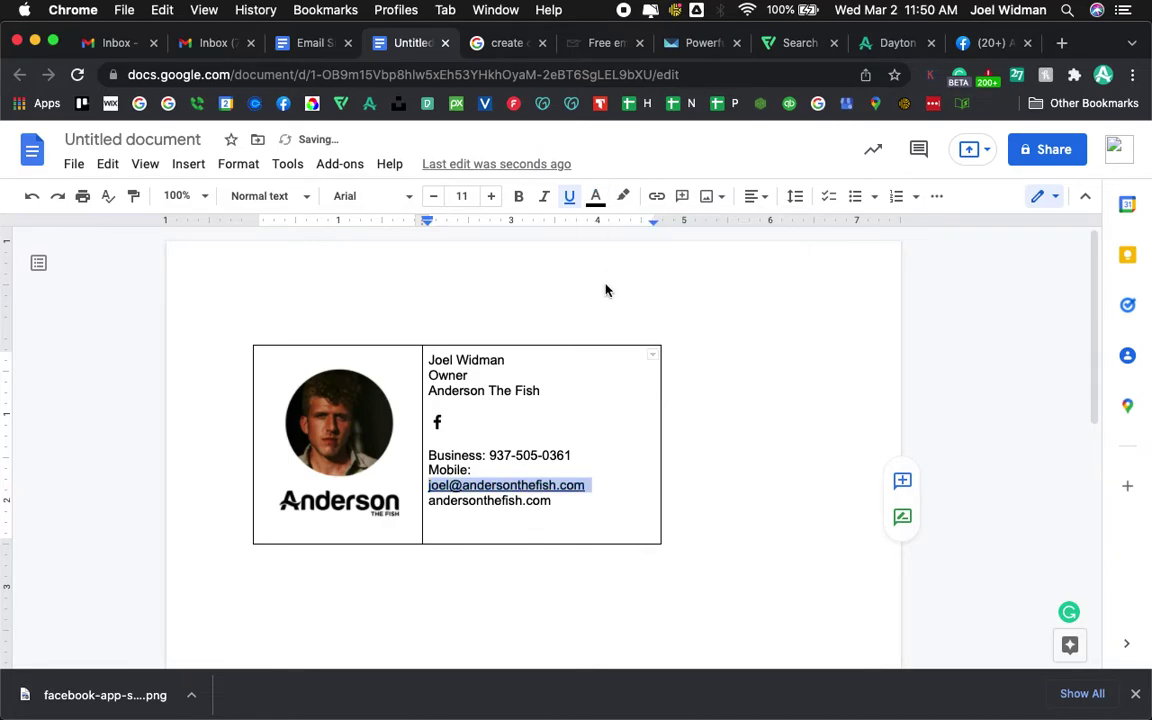
{"action": "left_click", "coordinate": [569, 202]}
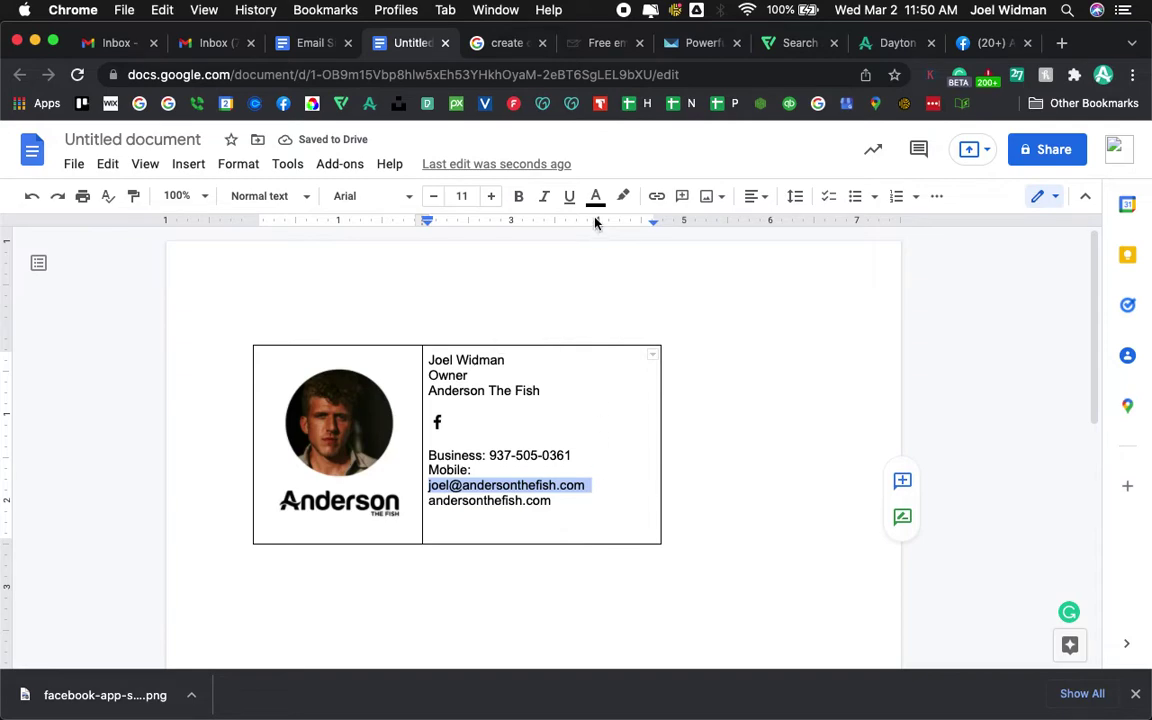
- Hyperlink the andersonthefish.com line and make it black with no underline
{"action": "triple_click", "coordinate": [563, 501]}
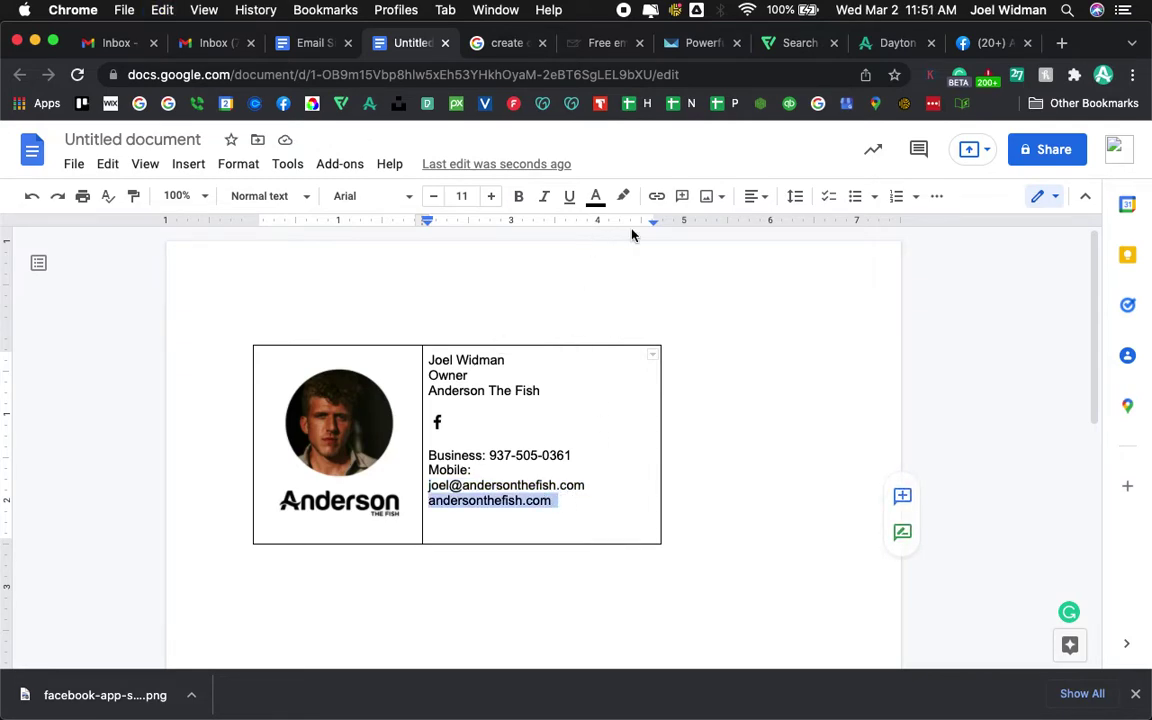
{"action": "left_click", "coordinate": [656, 197]}
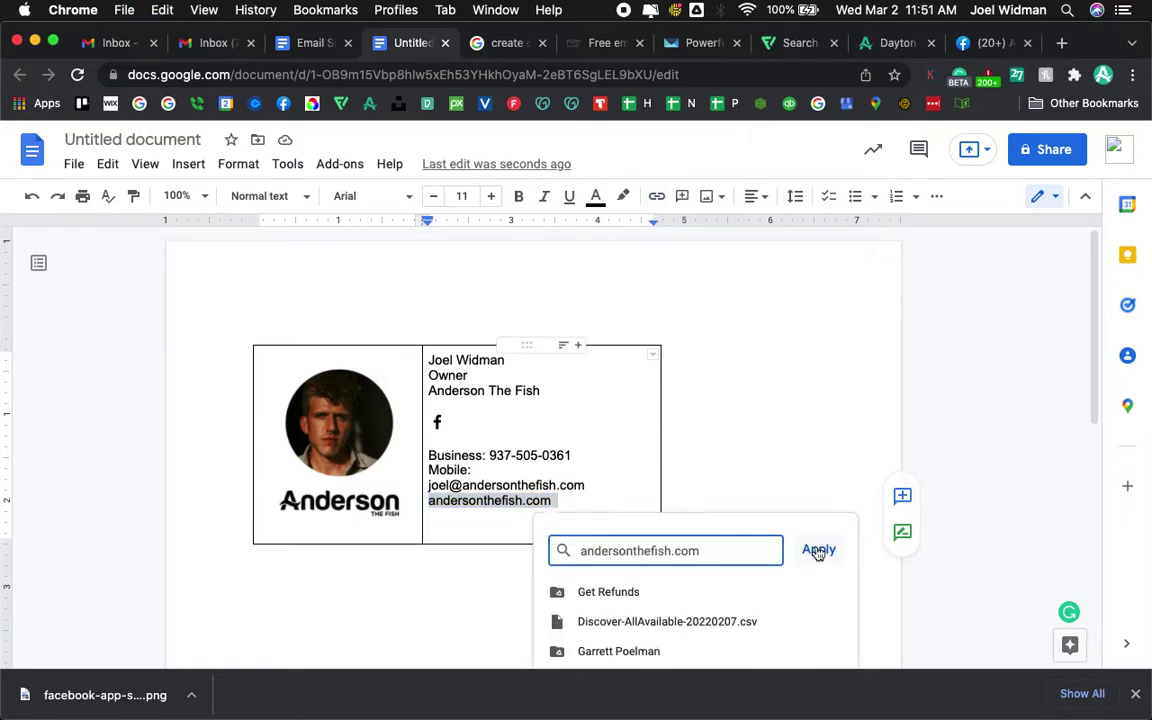
{"action": "left_click", "coordinate": [824, 550]}
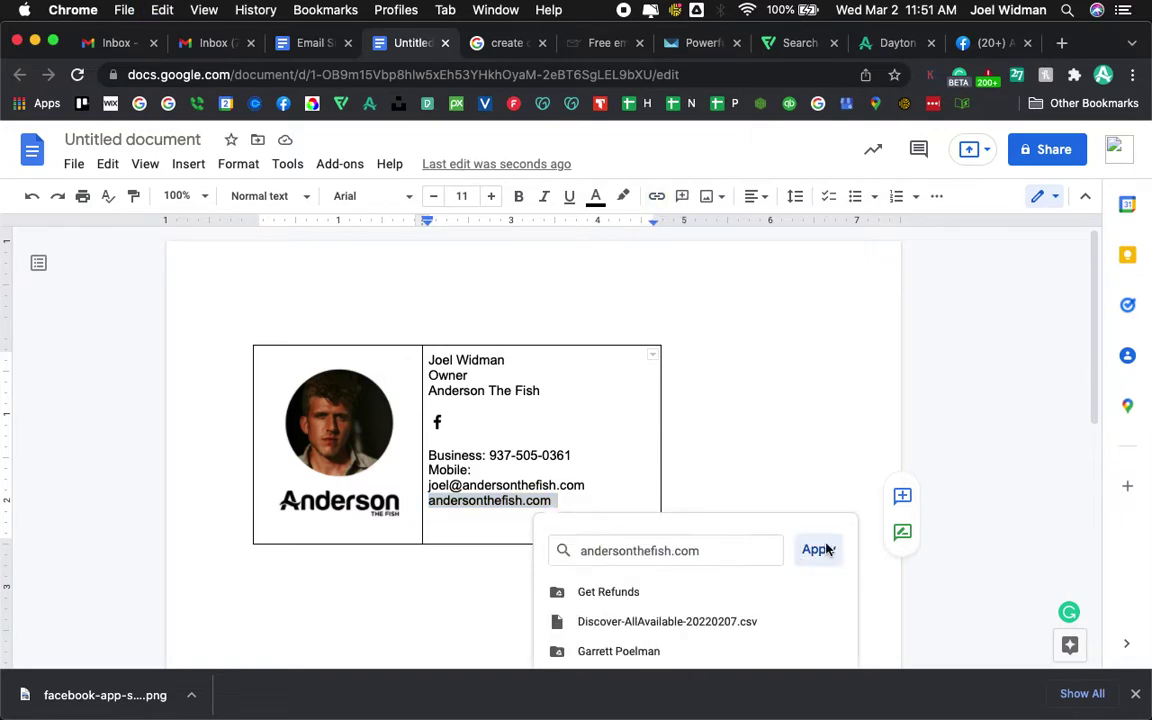
{"action": "triple_click", "coordinate": [586, 504]}
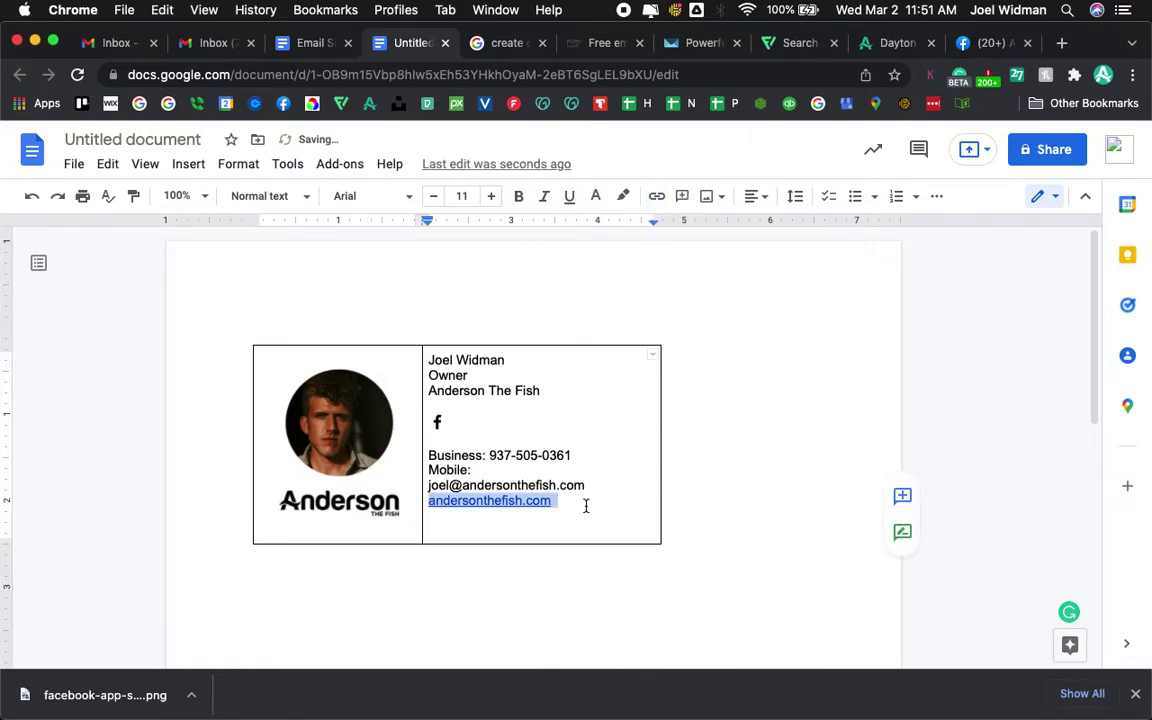
{"action": "left_click", "coordinate": [595, 197]}
{"action": "left_click", "coordinate": [601, 288]}
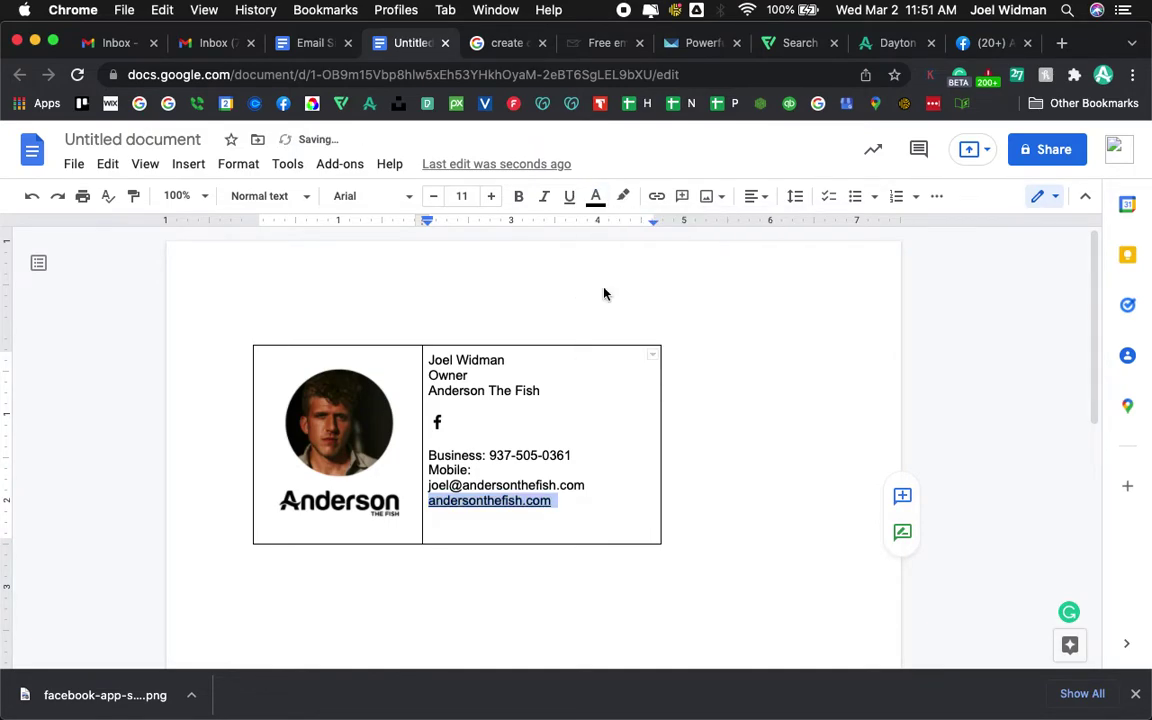
{"action": "left_click", "coordinate": [569, 196]}
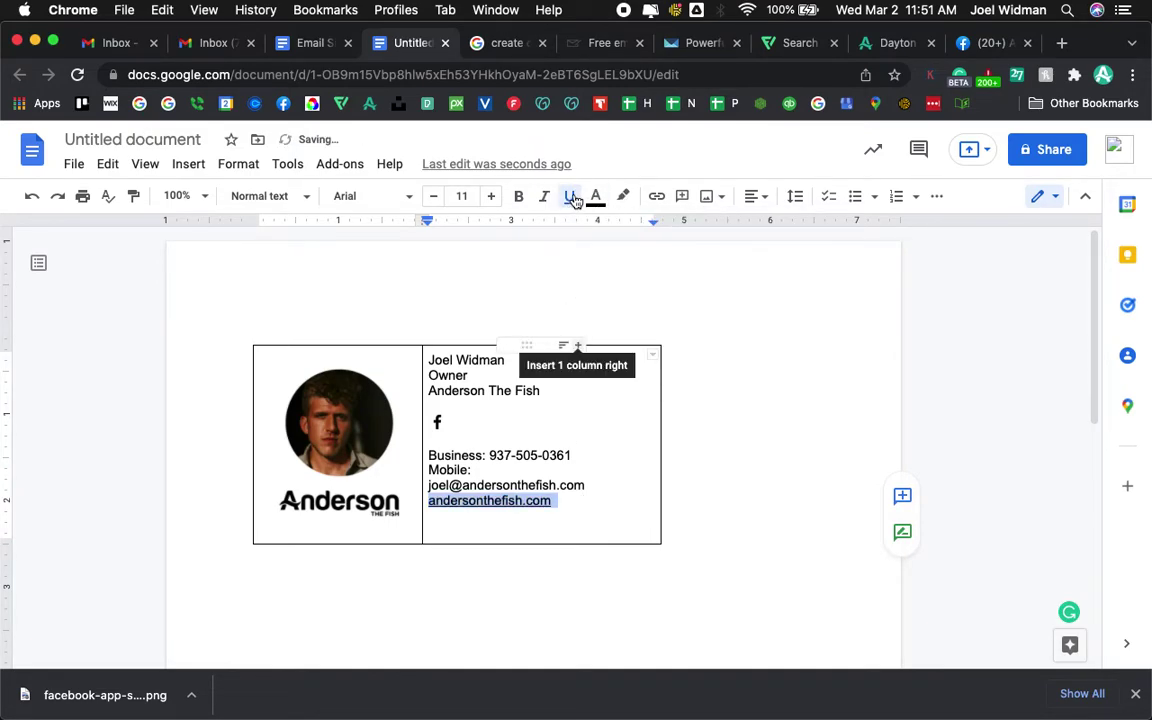
{"action": "left_click", "coordinate": [608, 512]}
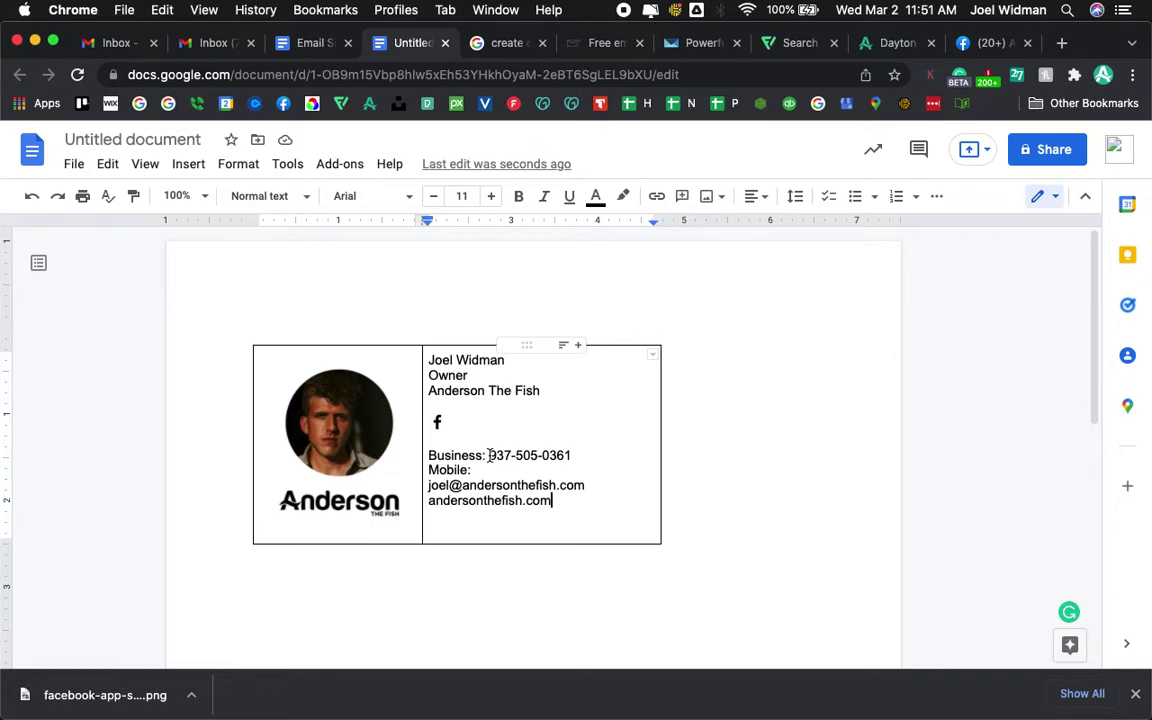
{"action": "left_click_drag", "start_coordinate": [489, 455], "coordinate": [573, 452]}
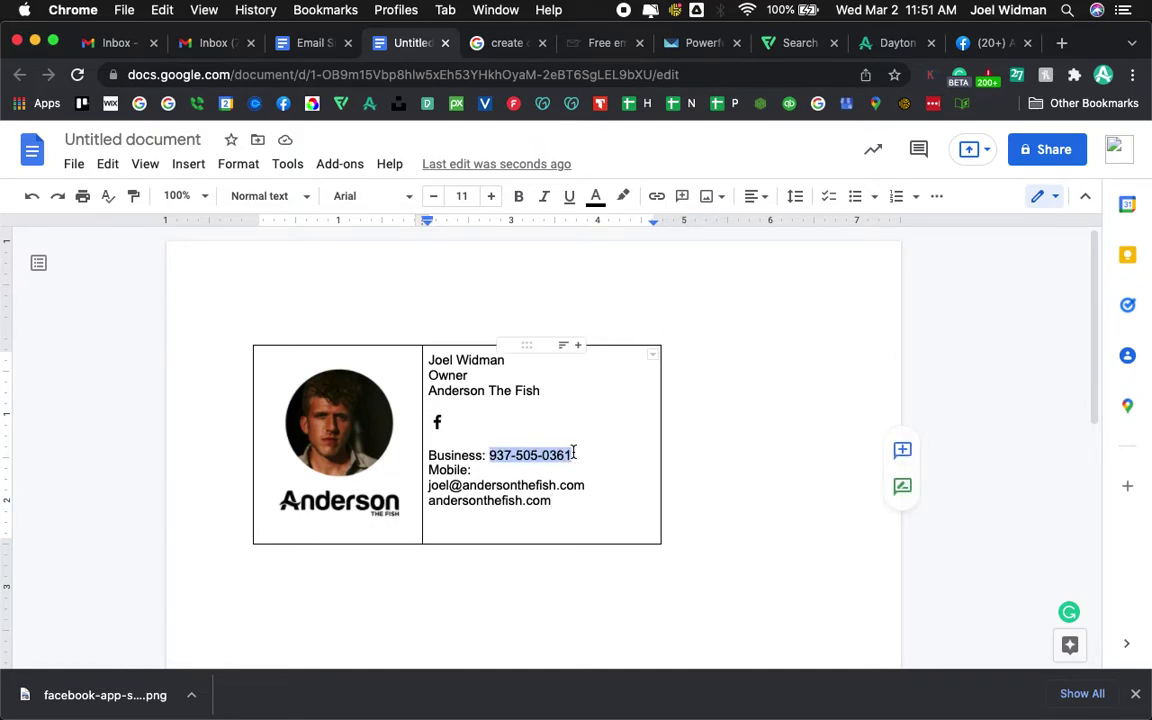
{"action": "left_click", "coordinate": [509, 45]}
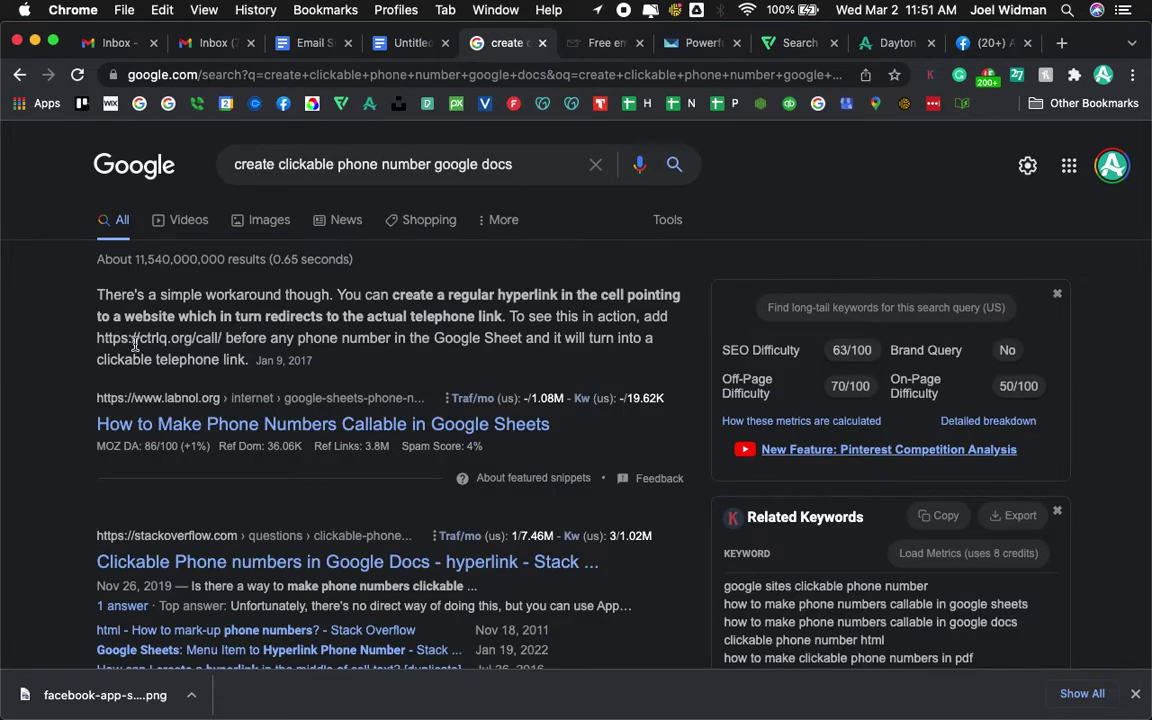
{"action": "left_click_drag", "start_coordinate": [97, 337], "coordinate": [222, 330]}
{"action": "key", "text": "super+c"}
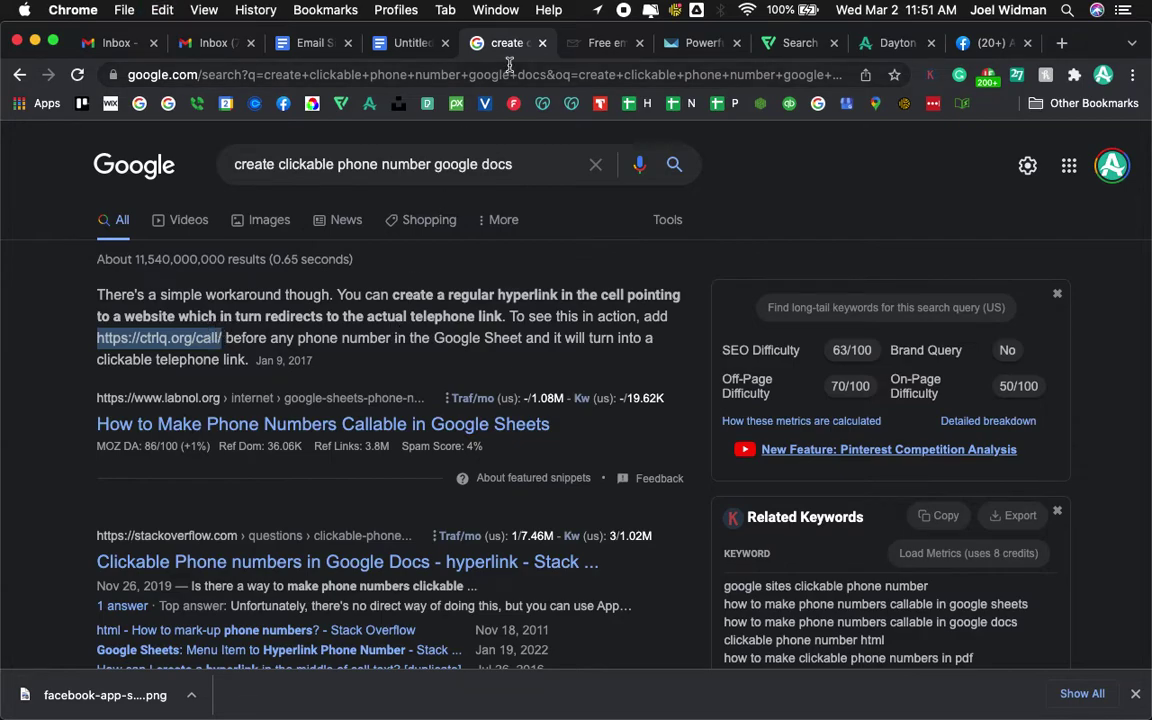
- Link the business phone number to the ctrlq.org call address followed by its digits
{"action": "left_click", "coordinate": [407, 45]}
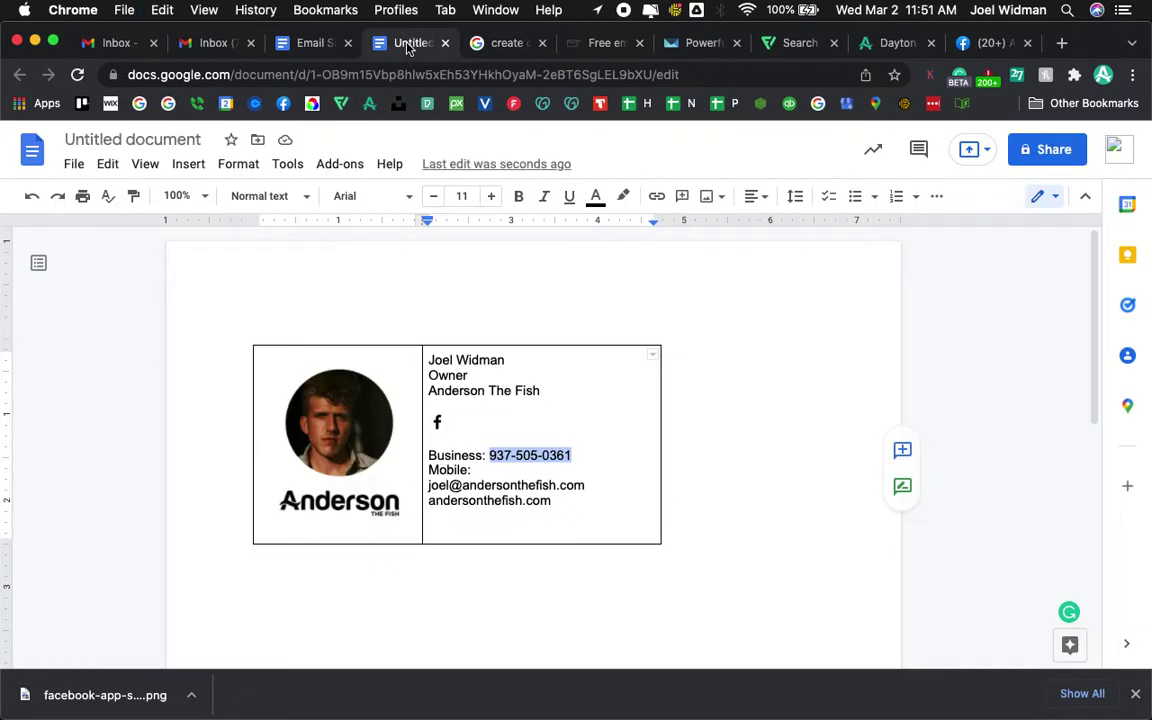
{"action": "left_click_drag", "start_coordinate": [495, 447], "coordinate": [520, 450]}
{"action": "left_click", "coordinate": [656, 196]}
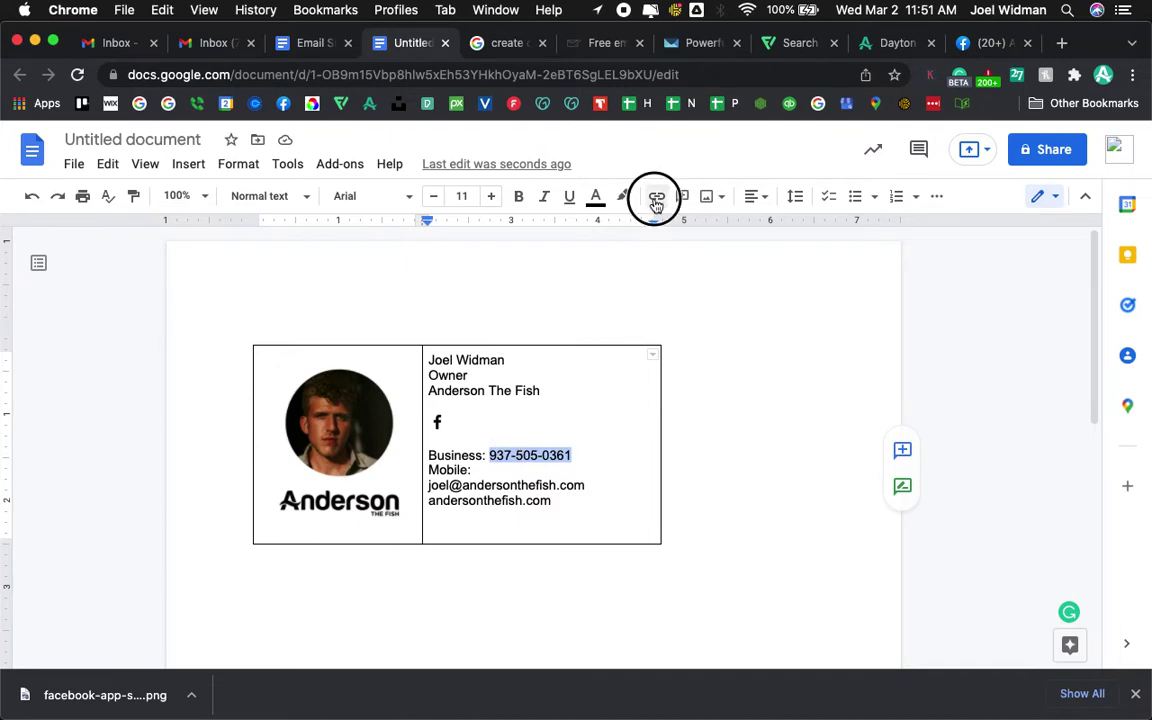
{"action": "key", "text": "super+v"}
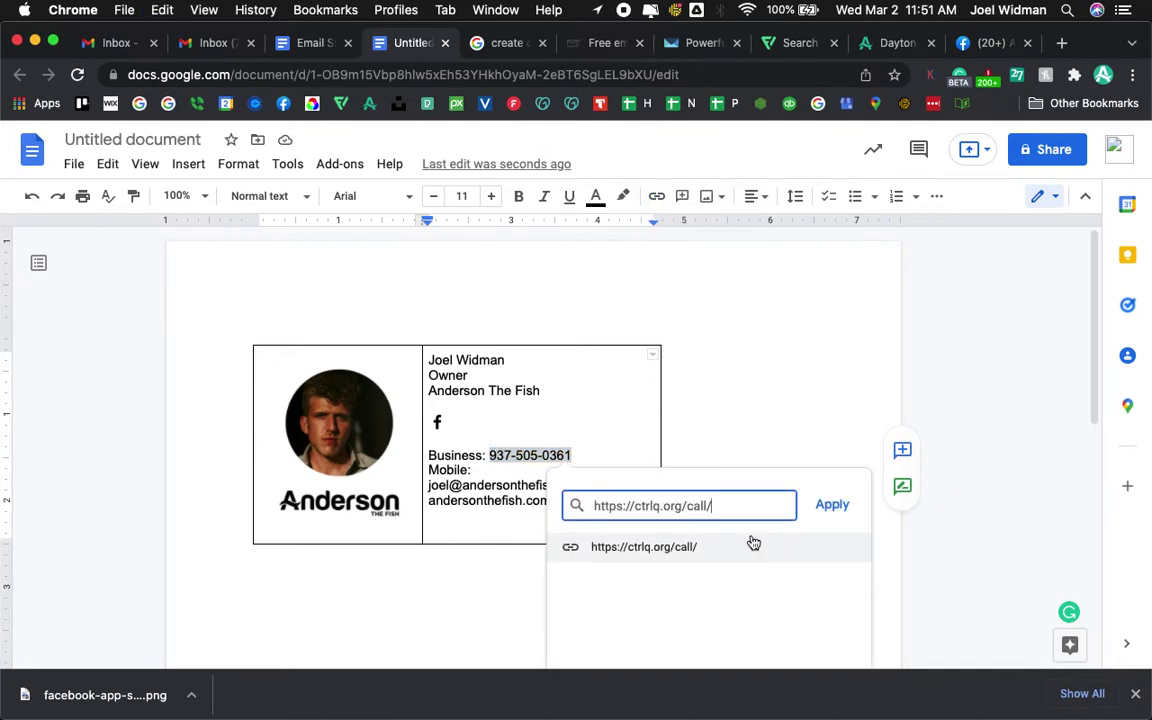
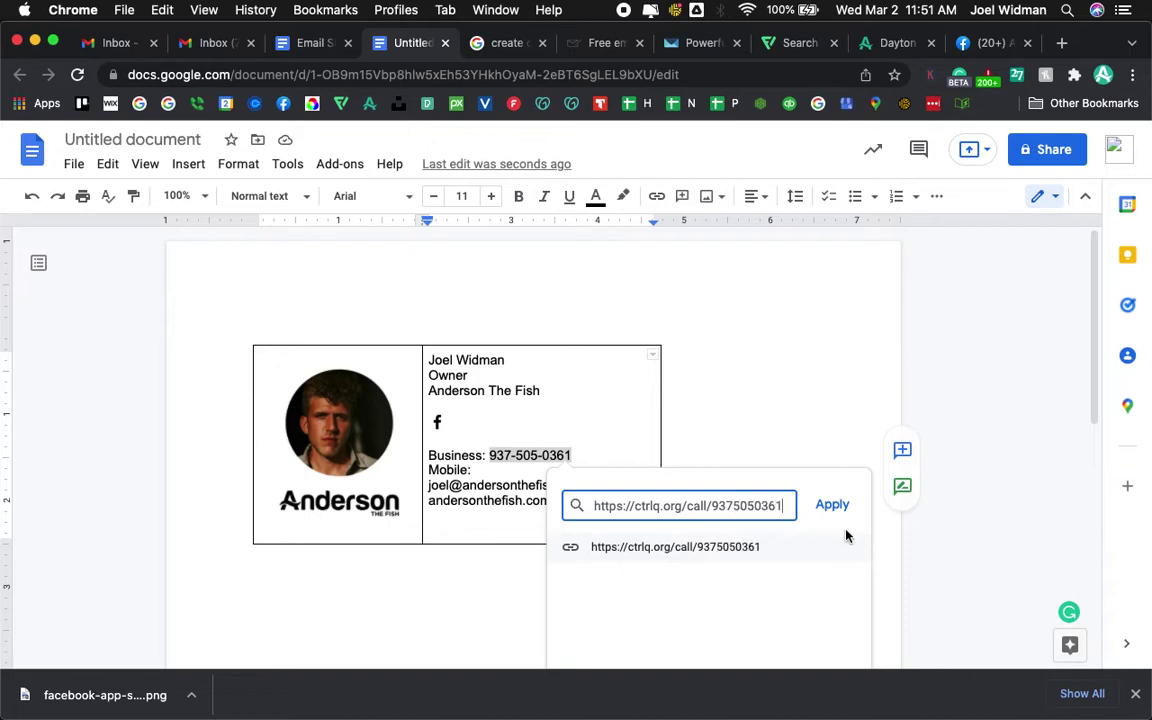
{"action": "left_click", "coordinate": [838, 505]}
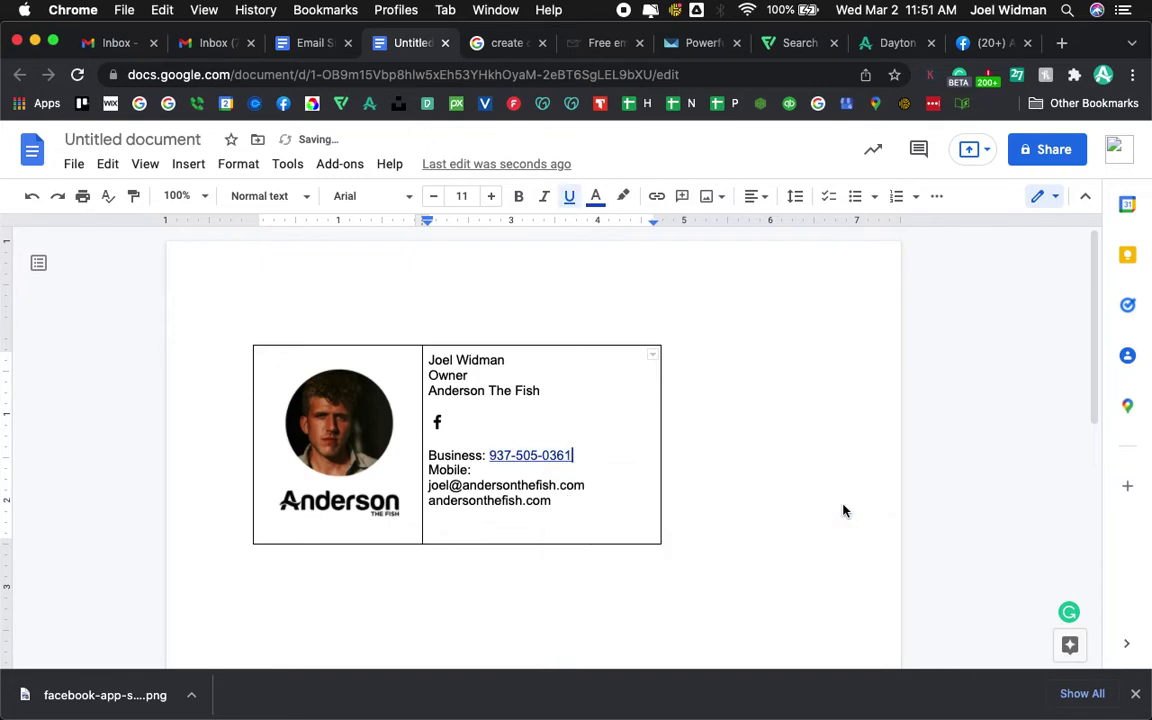
- Remove the underline from the linked phone number and colour it black
{"action": "left_click_drag", "start_coordinate": [586, 455], "coordinate": [489, 457]}
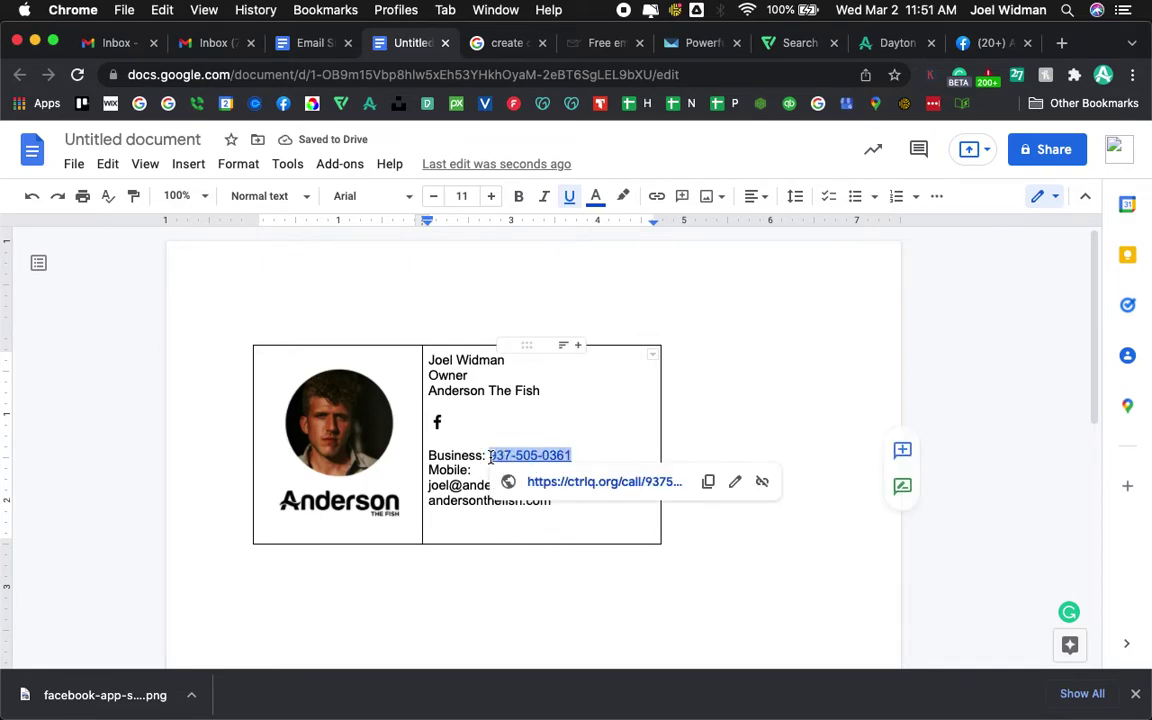
{"action": "left_click", "coordinate": [568, 198]}
{"action": "left_click", "coordinate": [595, 196]}
{"action": "left_click", "coordinate": [604, 285]}
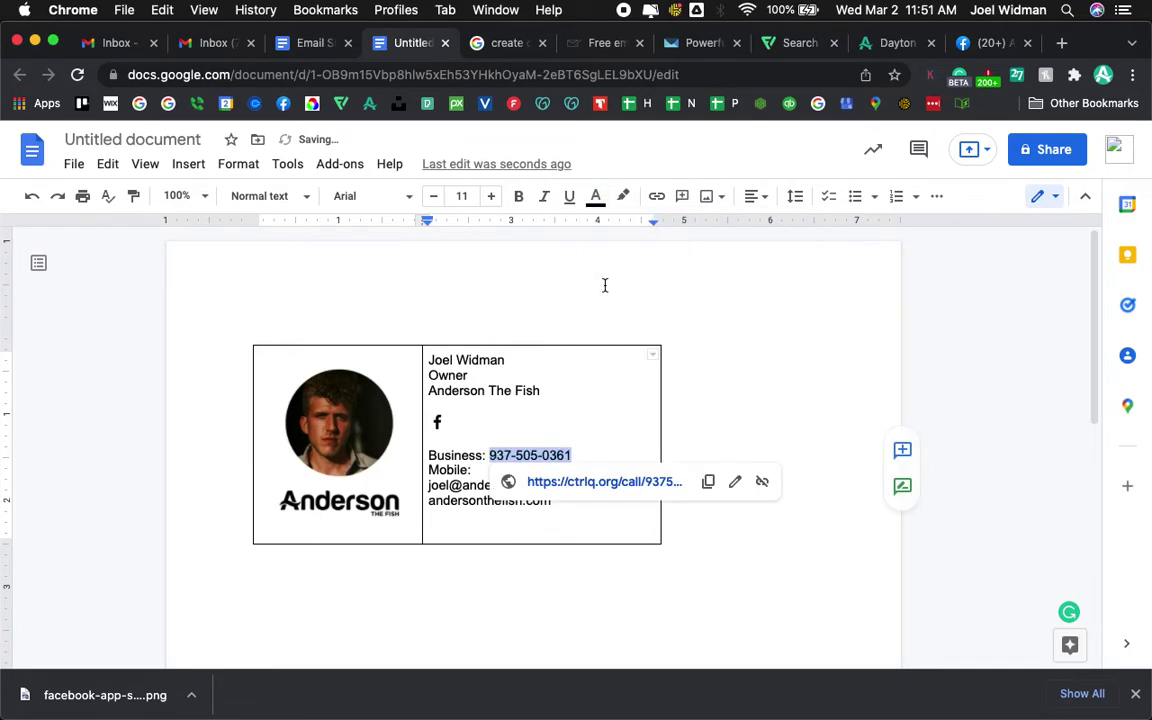
{"action": "left_click", "coordinate": [761, 373]}
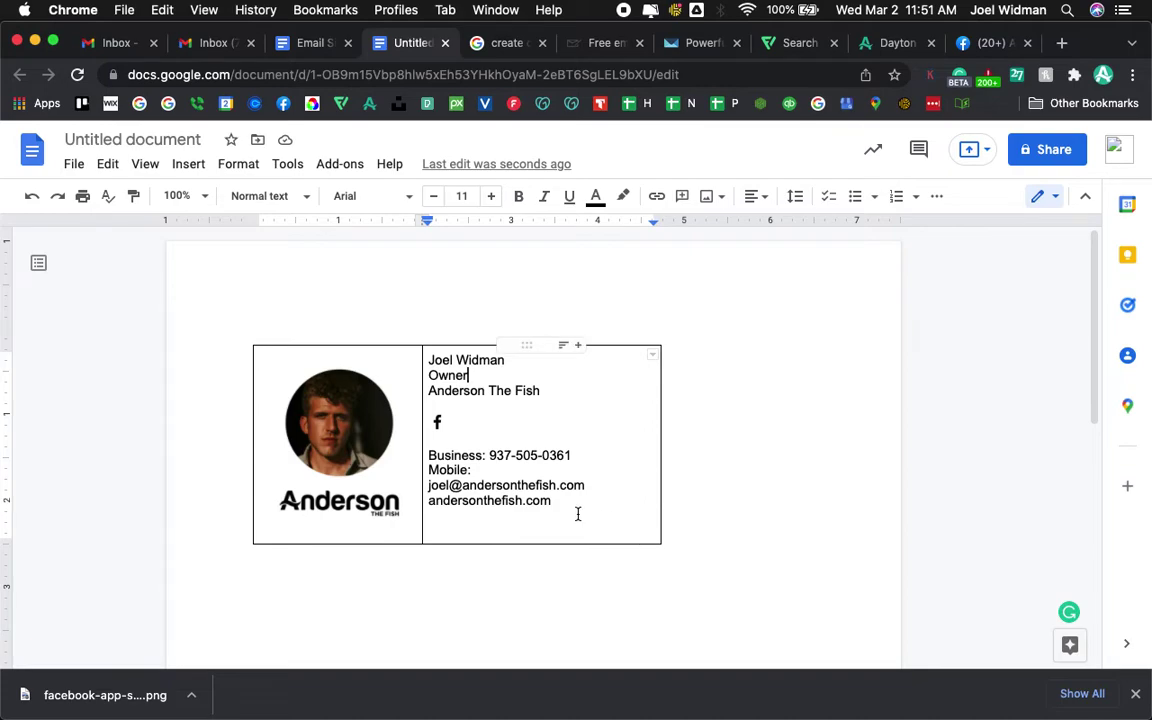
- Indent the name, Owner and company lines and the Facebook icon row with spaces
{"action": "left_click", "coordinate": [429, 361]}
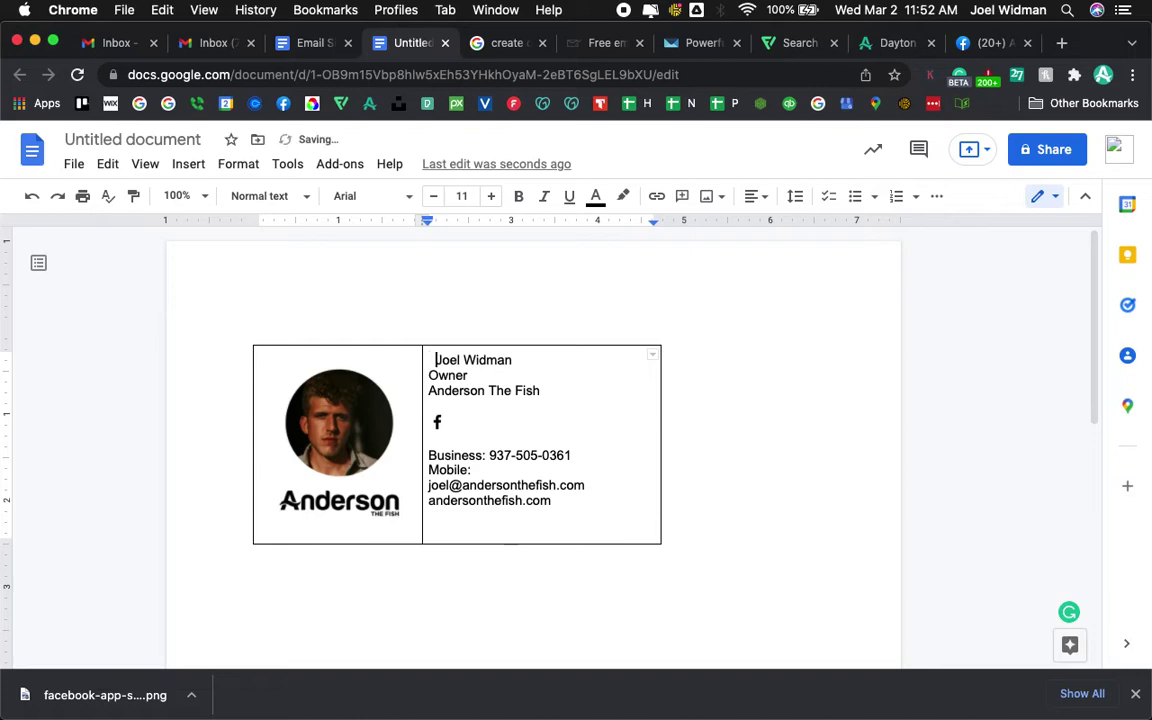
{"action": "left_click", "coordinate": [428, 375]}
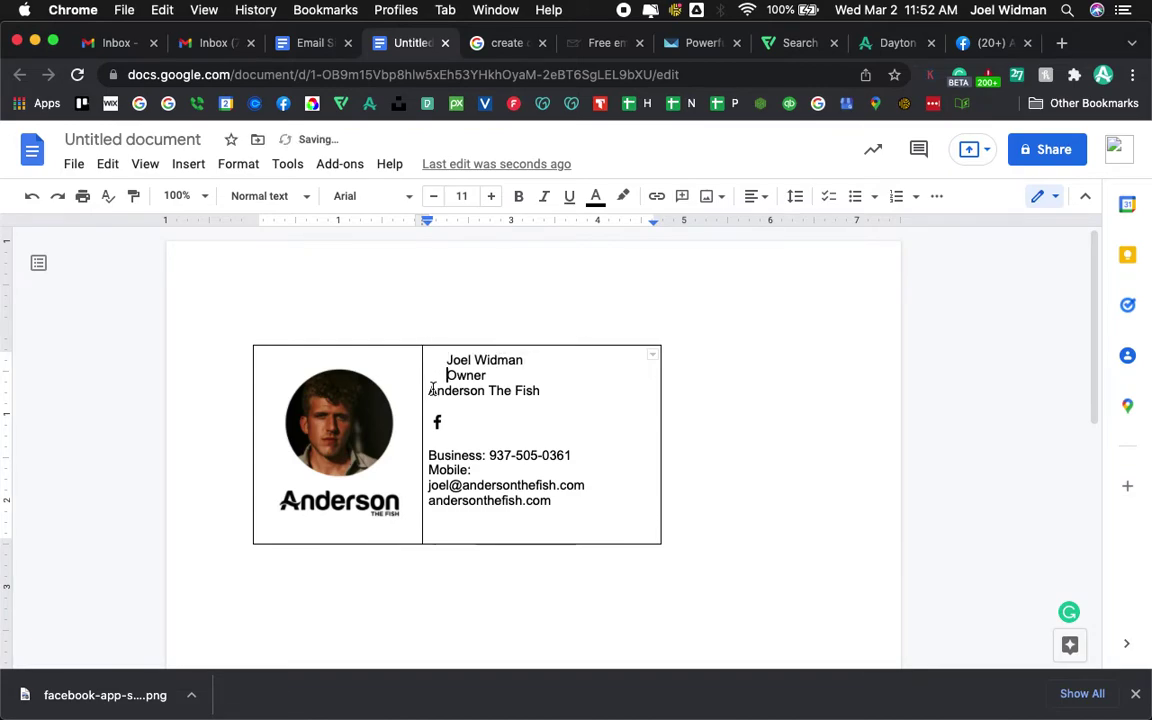
{"action": "left_click", "coordinate": [428, 390]}
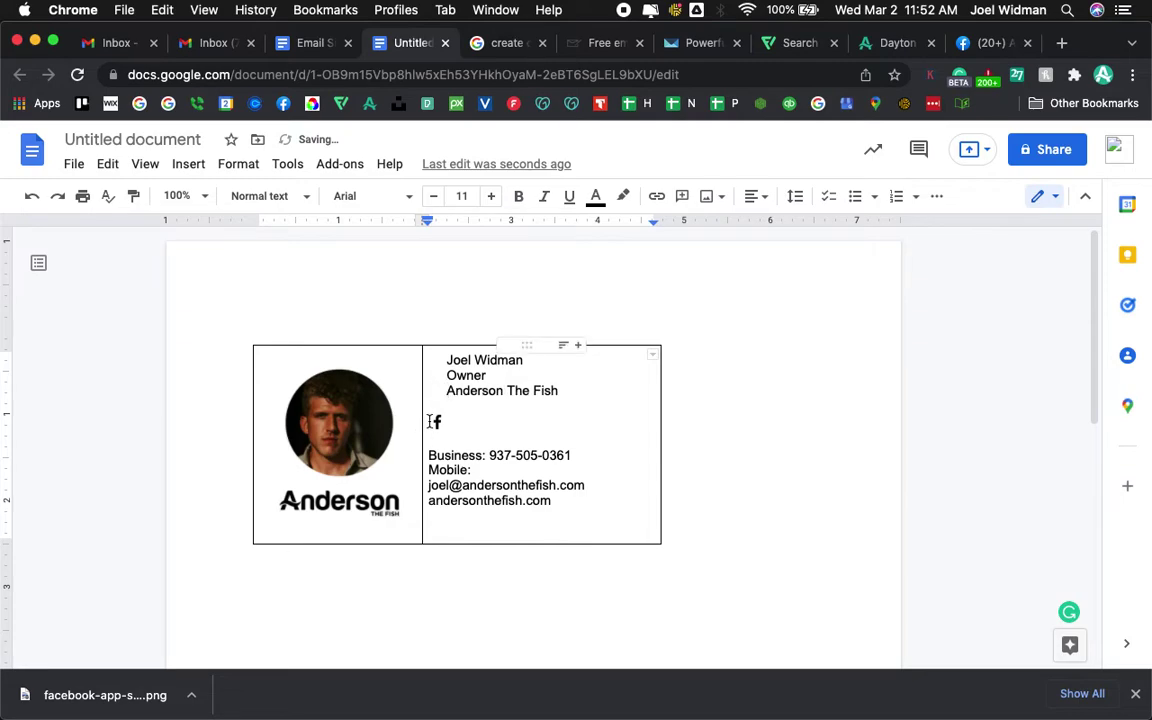
{"action": "left_click", "coordinate": [437, 422]}
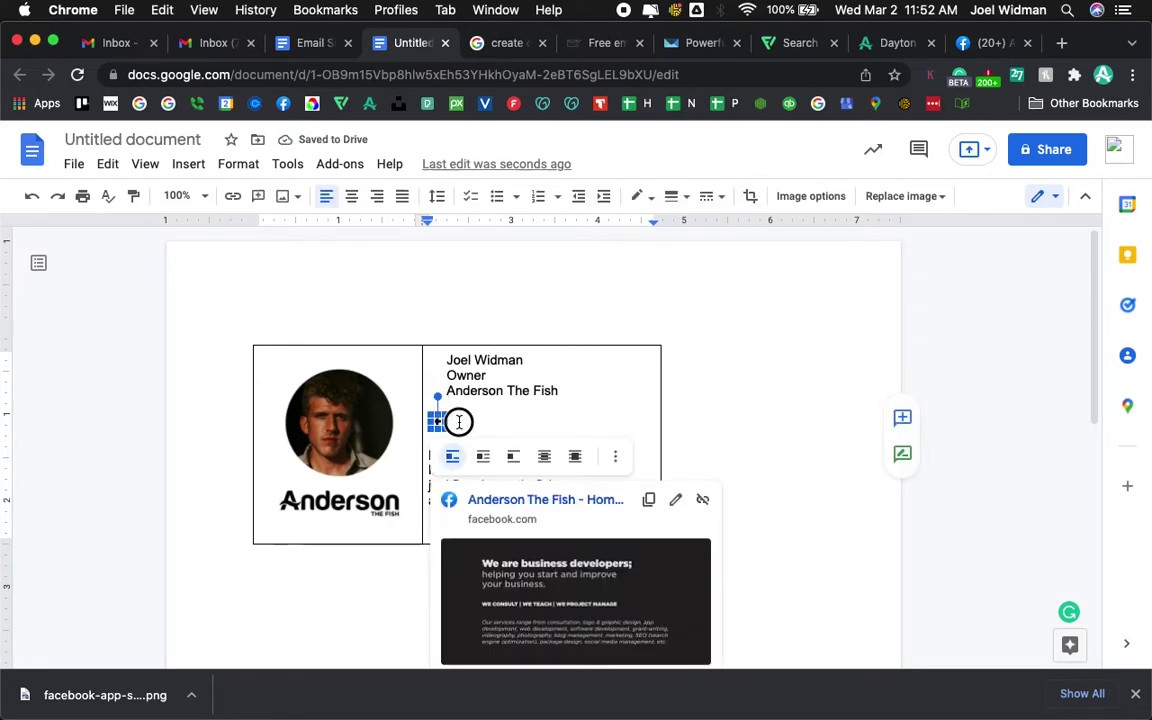
{"action": "left_click", "coordinate": [564, 391]}
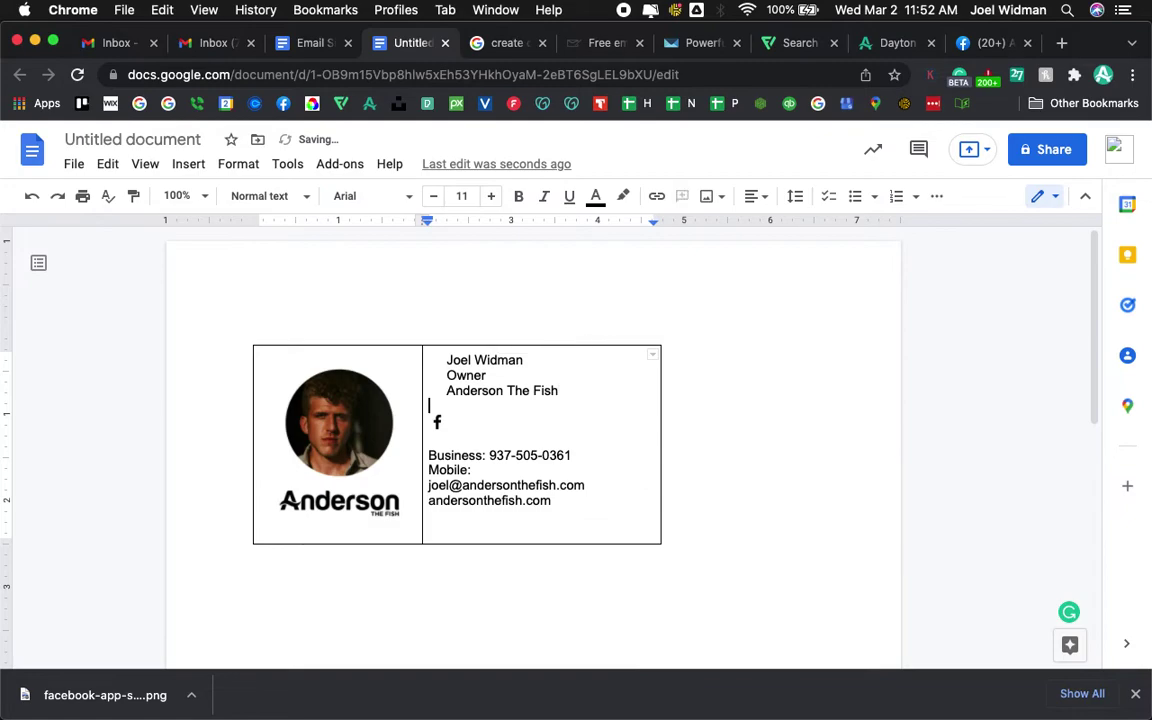
{"action": "left_click", "coordinate": [439, 422]}
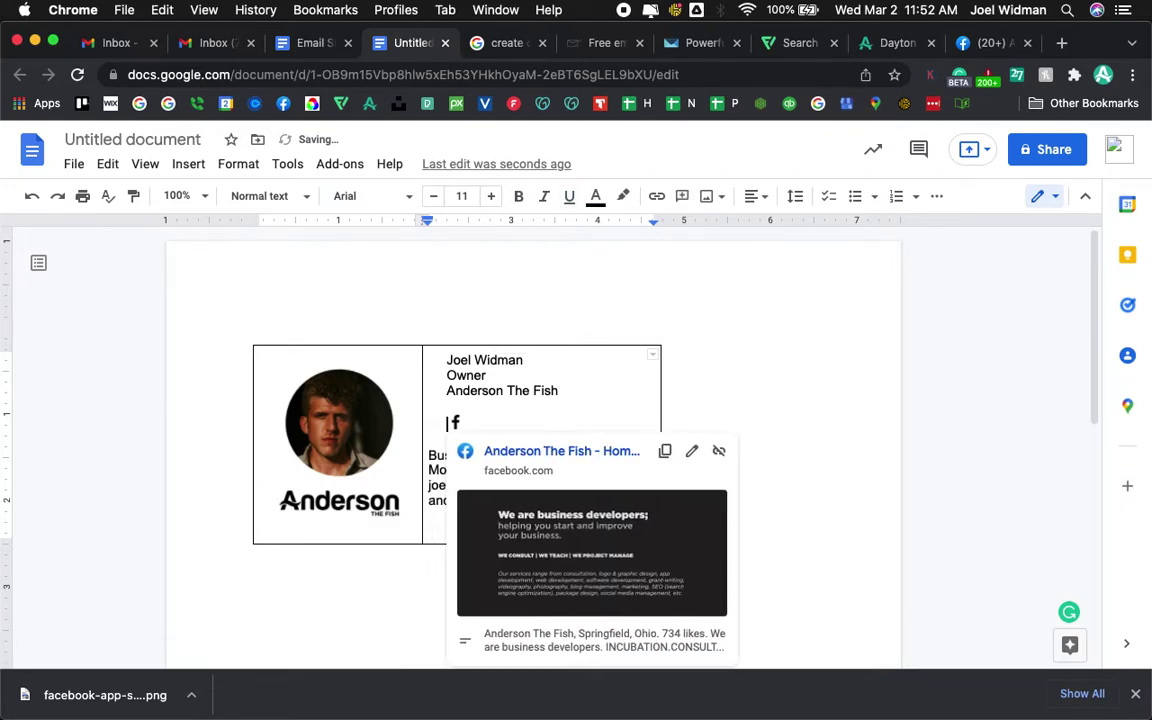
- Indent the Business, Mobile, email and website lines to match, then select the right cell's text
{"action": "left_click", "coordinate": [428, 455]}
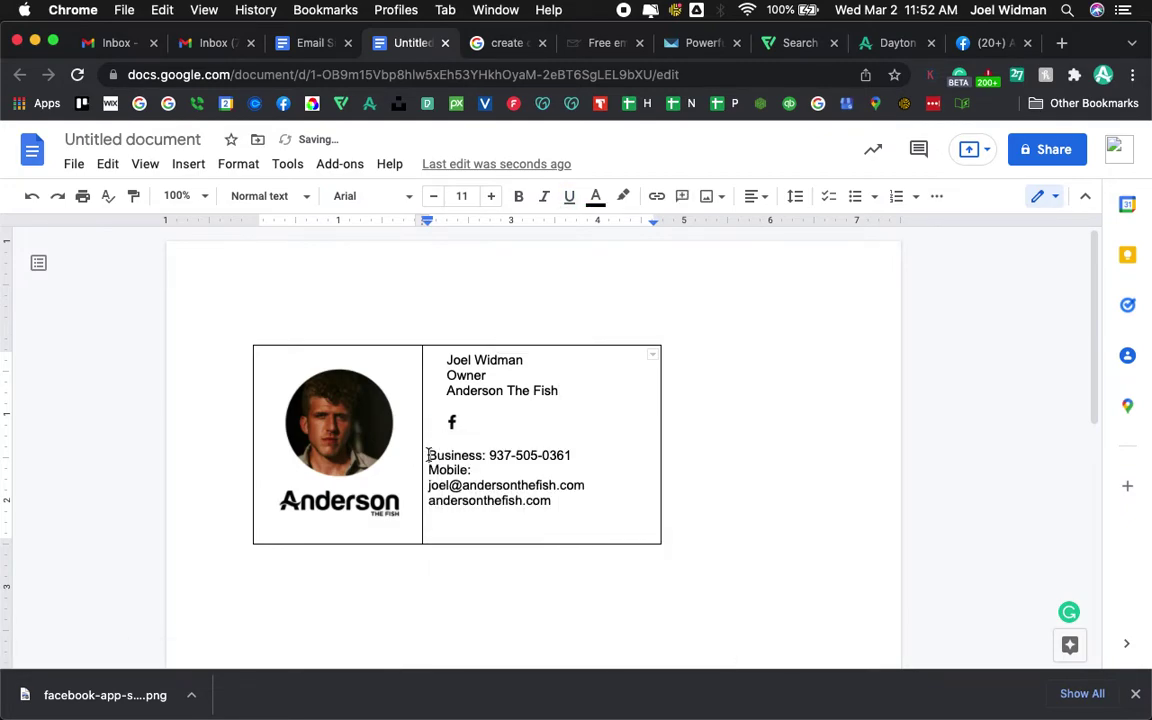
{"action": "left_click", "coordinate": [428, 469]}
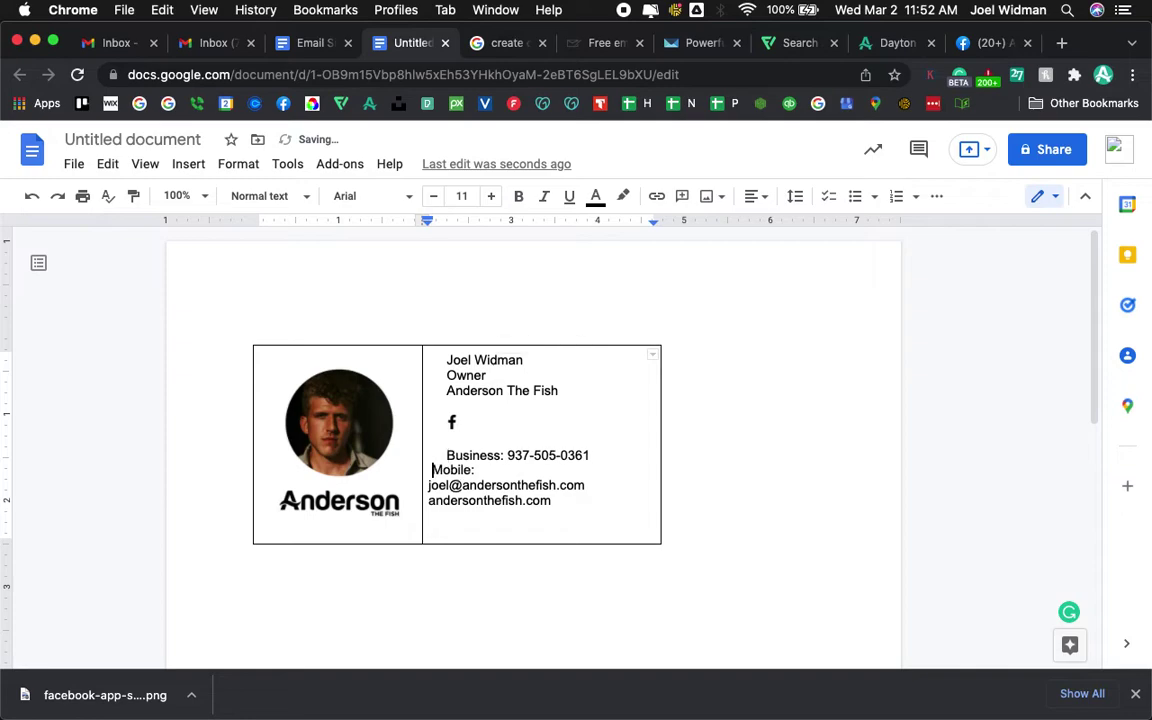
{"action": "left_click", "coordinate": [428, 485]}
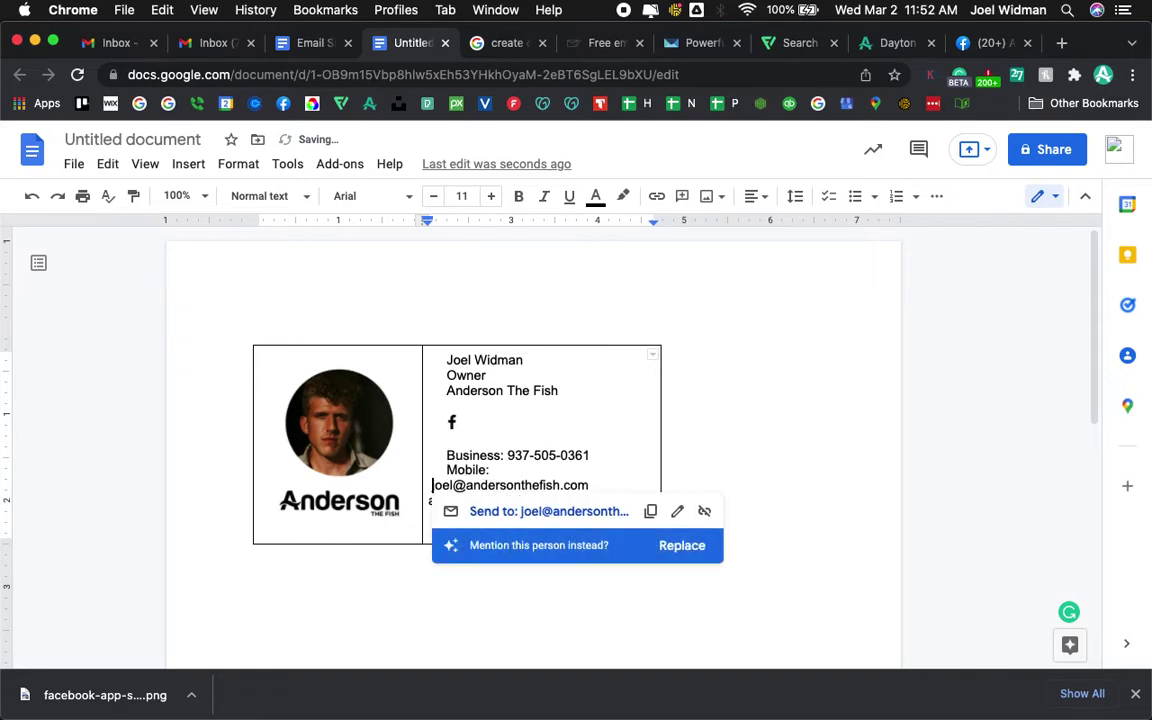
{"action": "left_click", "coordinate": [428, 500]}
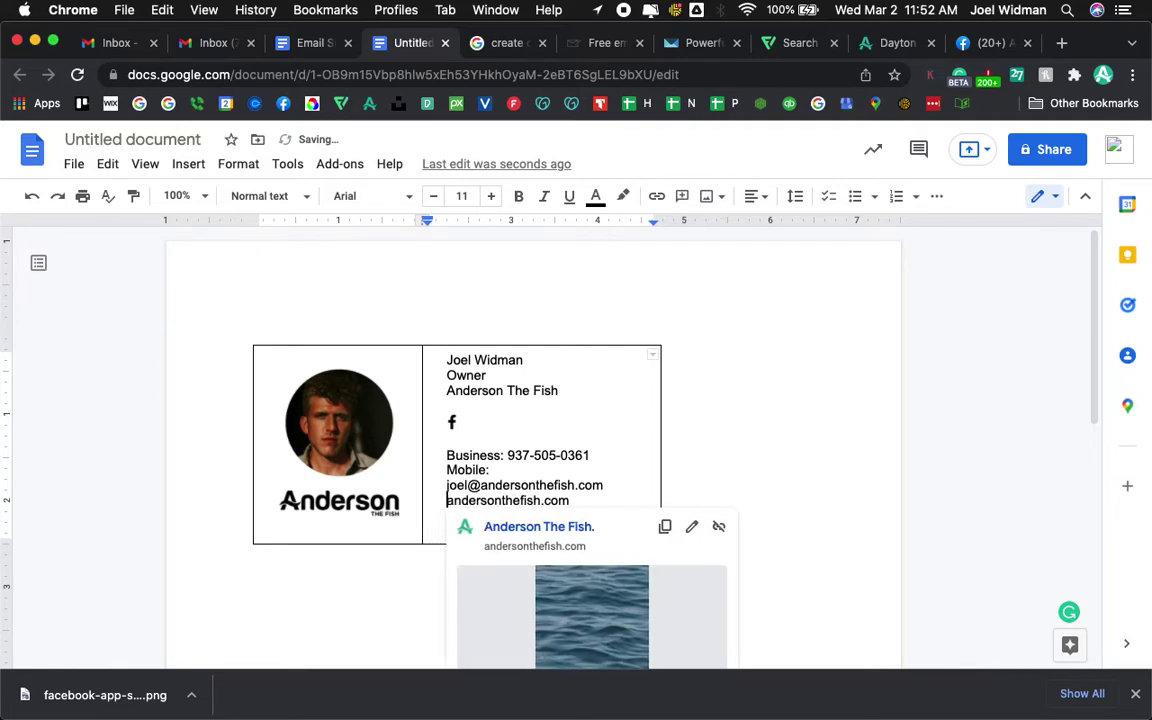
{"action": "key", "text": "super+a"}
{"action": "left_click_drag", "start_coordinate": [583, 495], "coordinate": [428, 354]}
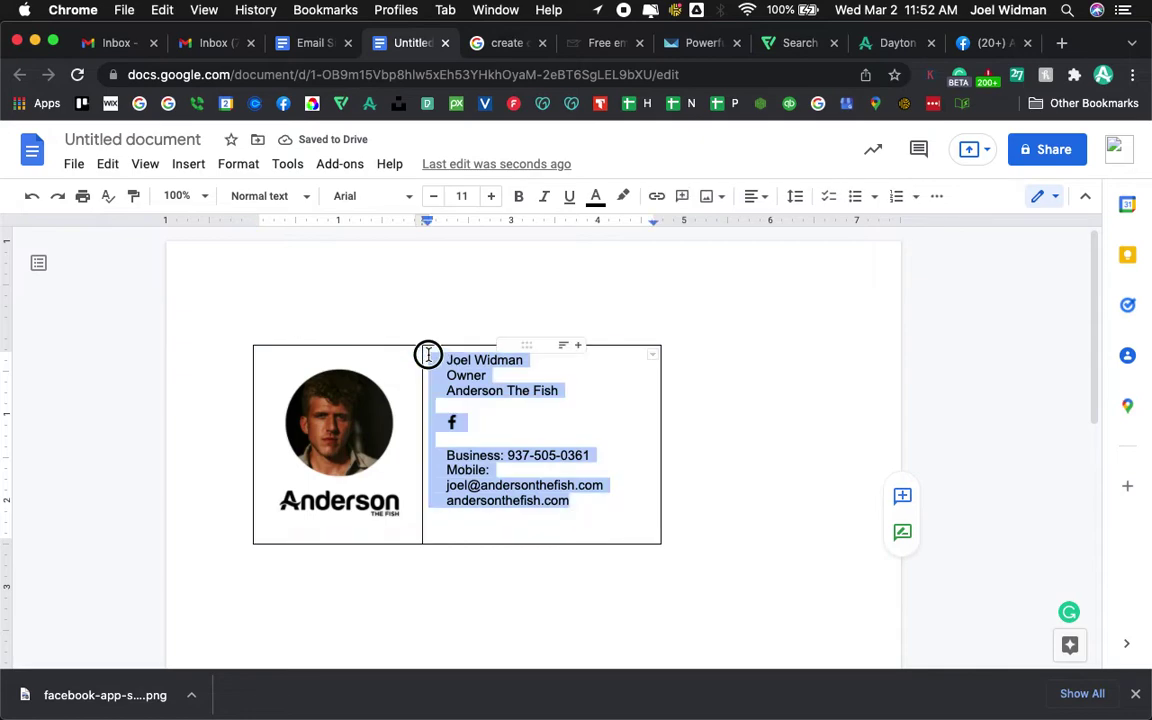
- Set the right cell's contact details to Helvetica at size 10 instead of 11
{"action": "left_click", "coordinate": [274, 198]}
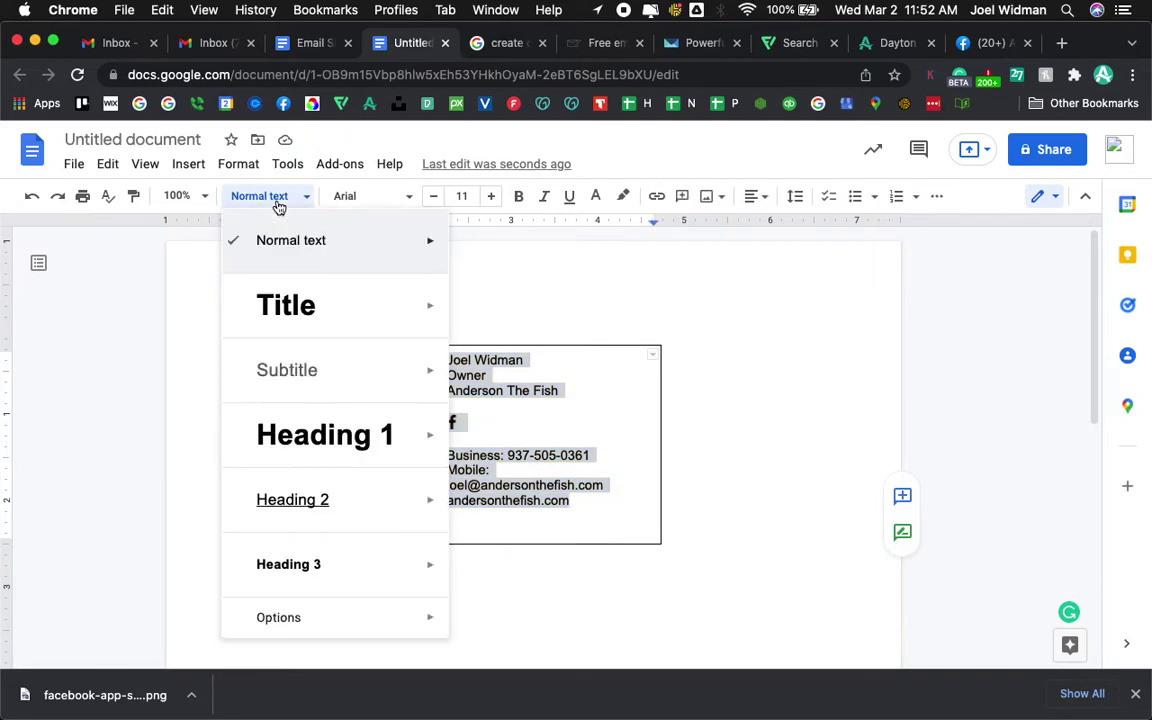
{"action": "left_click", "coordinate": [355, 197]}
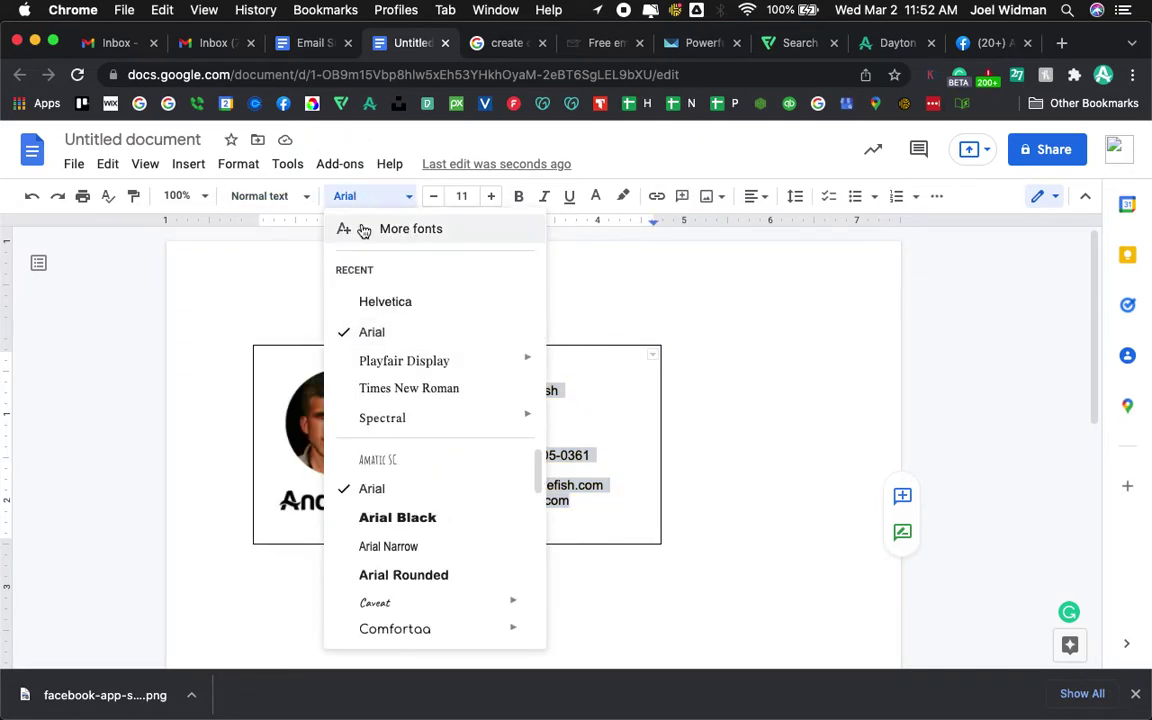
{"action": "left_click", "coordinate": [393, 300]}
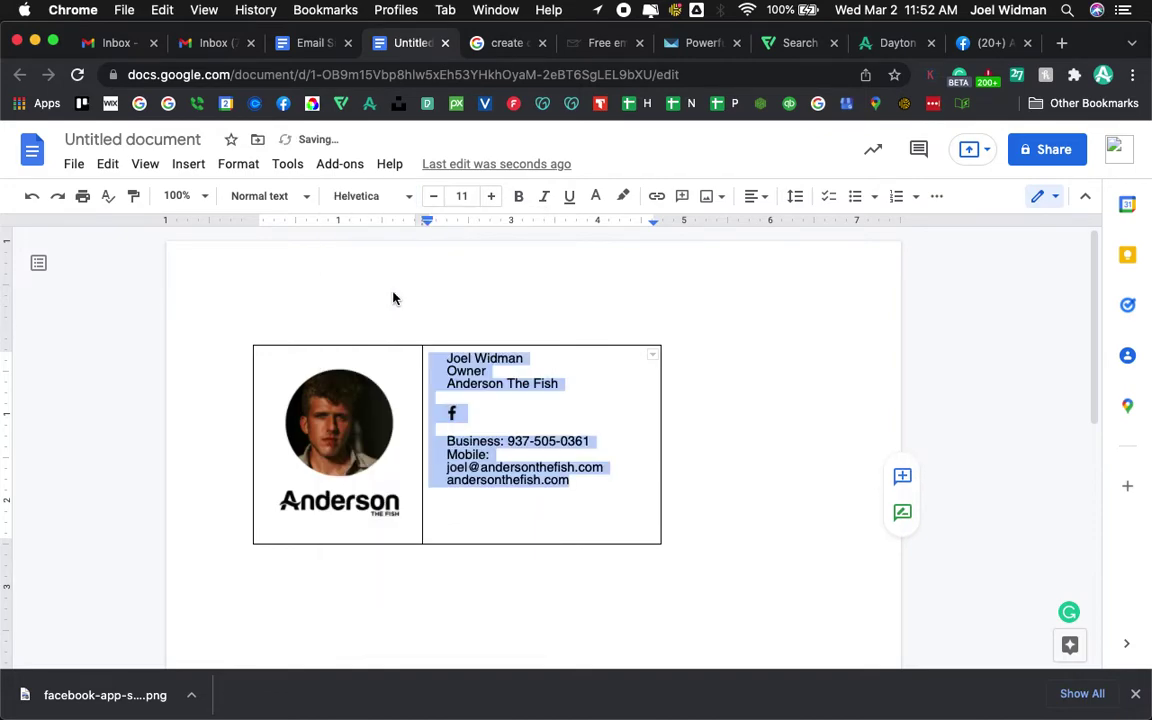
{"action": "left_click", "coordinate": [434, 197]}
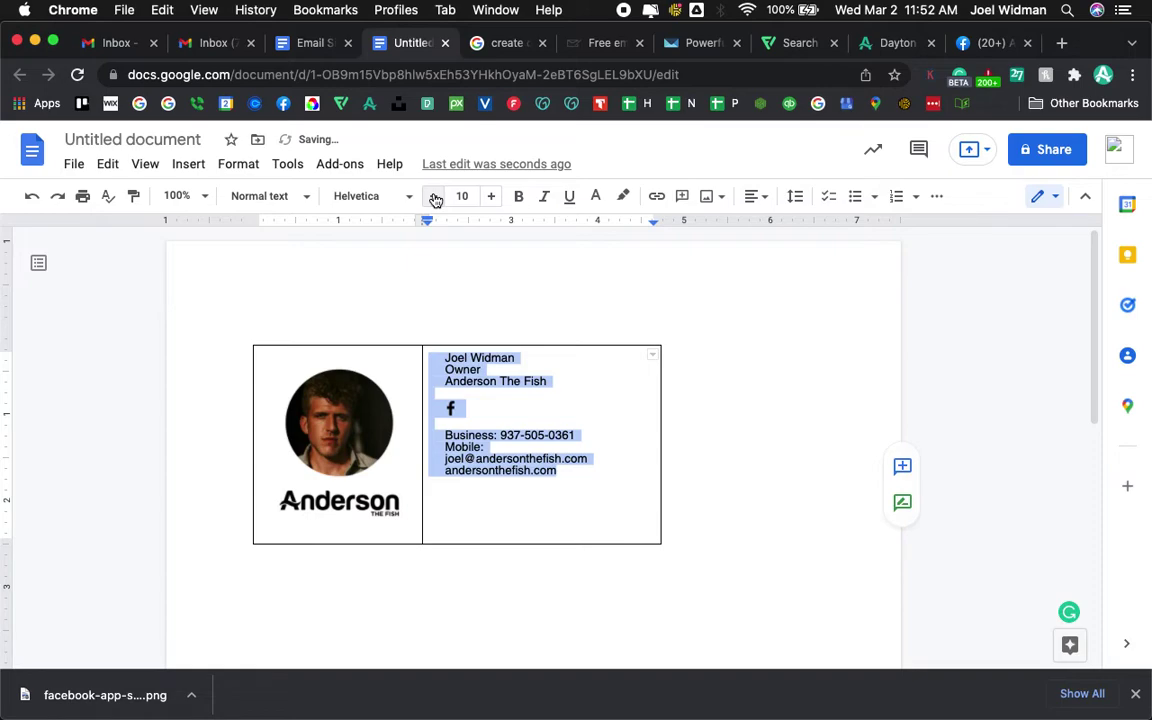
{"action": "left_click", "coordinate": [706, 423]}
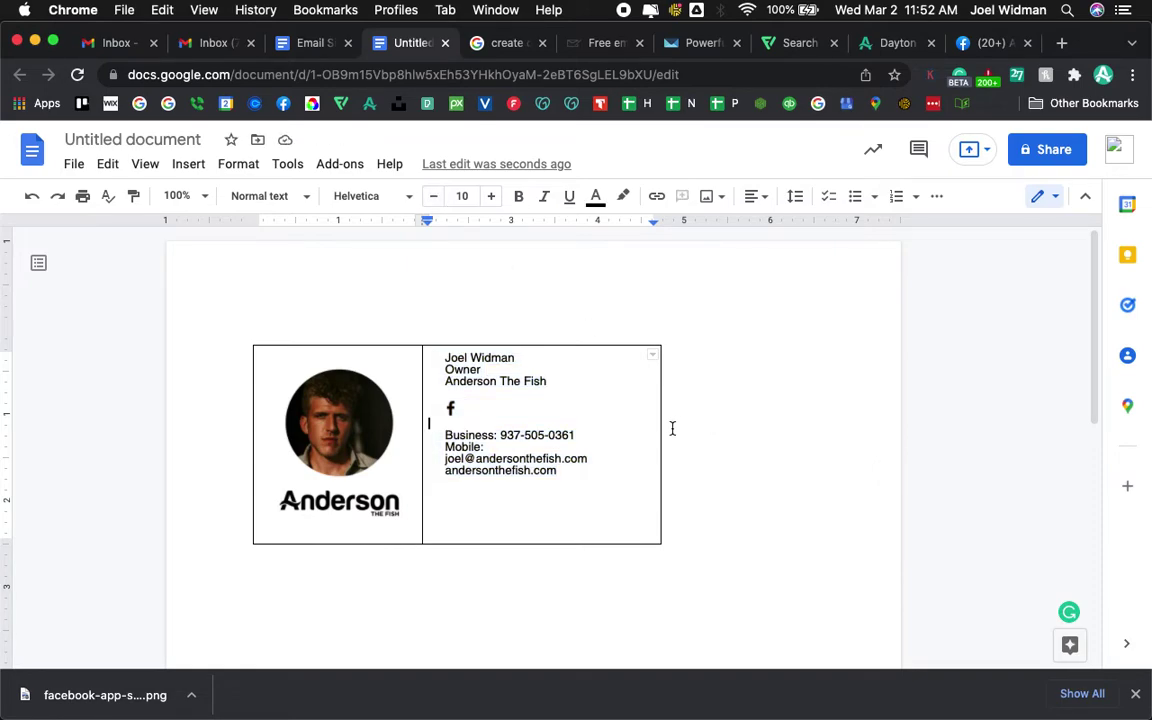
{"action": "left_click", "coordinate": [661, 427]}
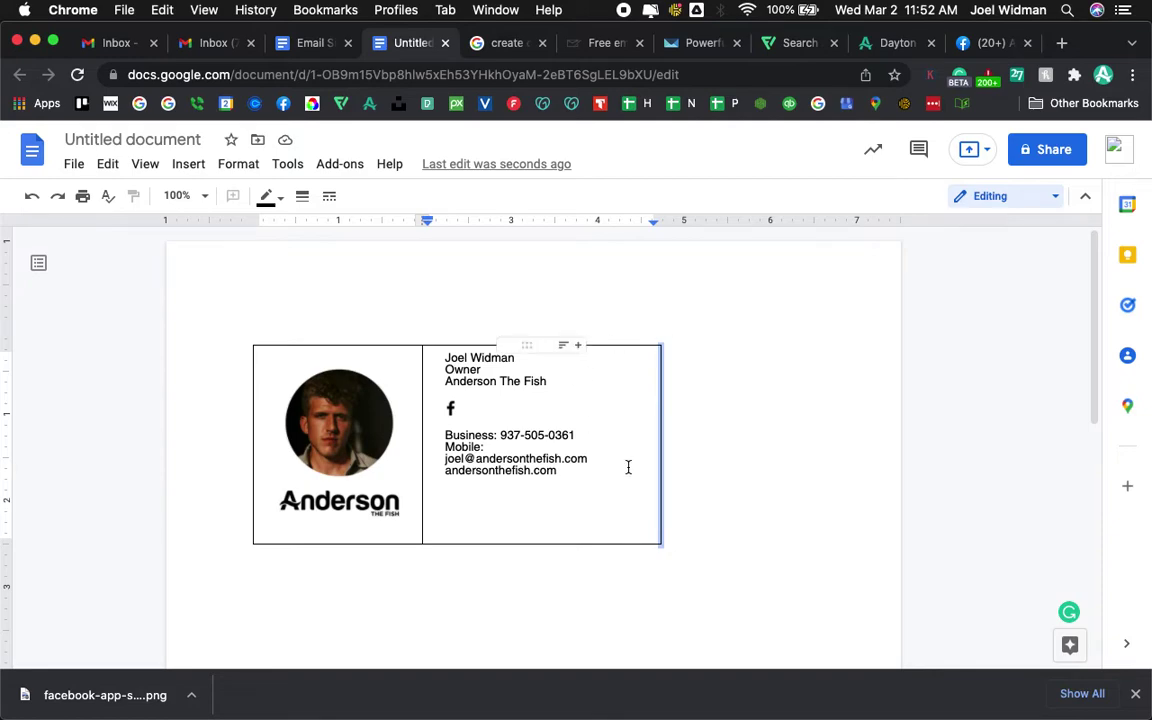
- Set the table's right border and both cells' top borders to 0pt
{"action": "left_click", "coordinate": [303, 197]}
{"action": "left_click", "coordinate": [333, 230]}
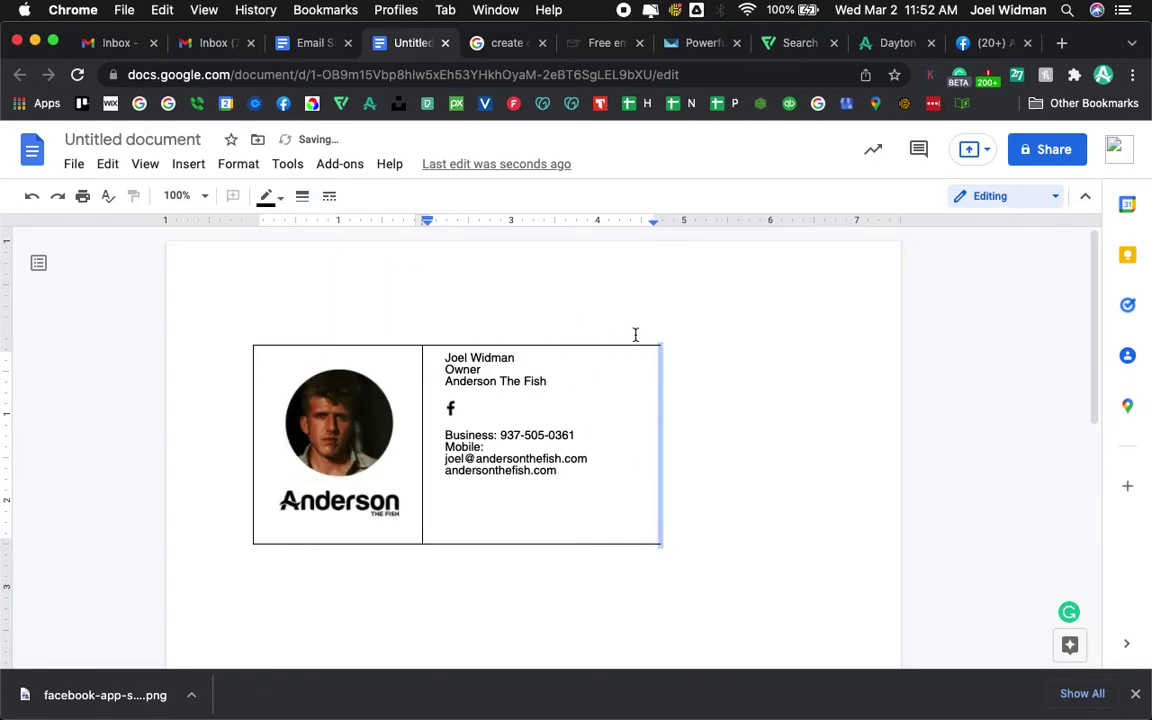
{"action": "left_click", "coordinate": [607, 345]}
{"action": "left_click", "coordinate": [303, 197]}
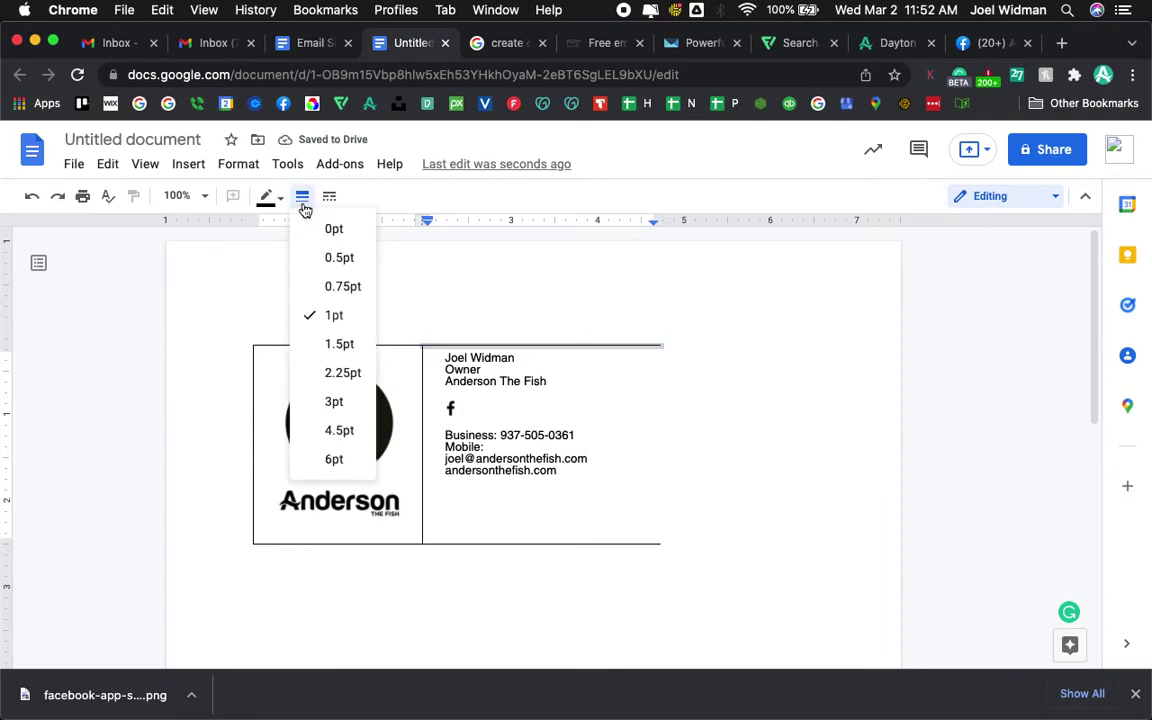
{"action": "left_click", "coordinate": [305, 229]}
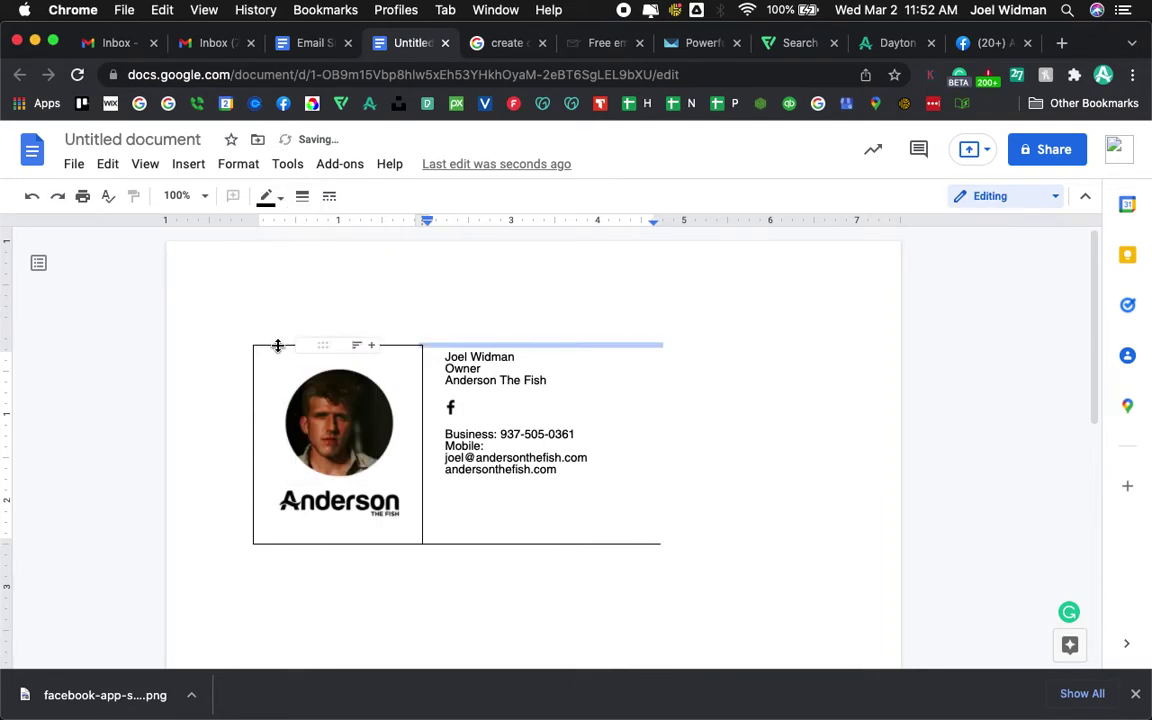
{"action": "left_click", "coordinate": [278, 345]}
{"action": "left_click", "coordinate": [303, 197]}
{"action": "left_click", "coordinate": [305, 229]}
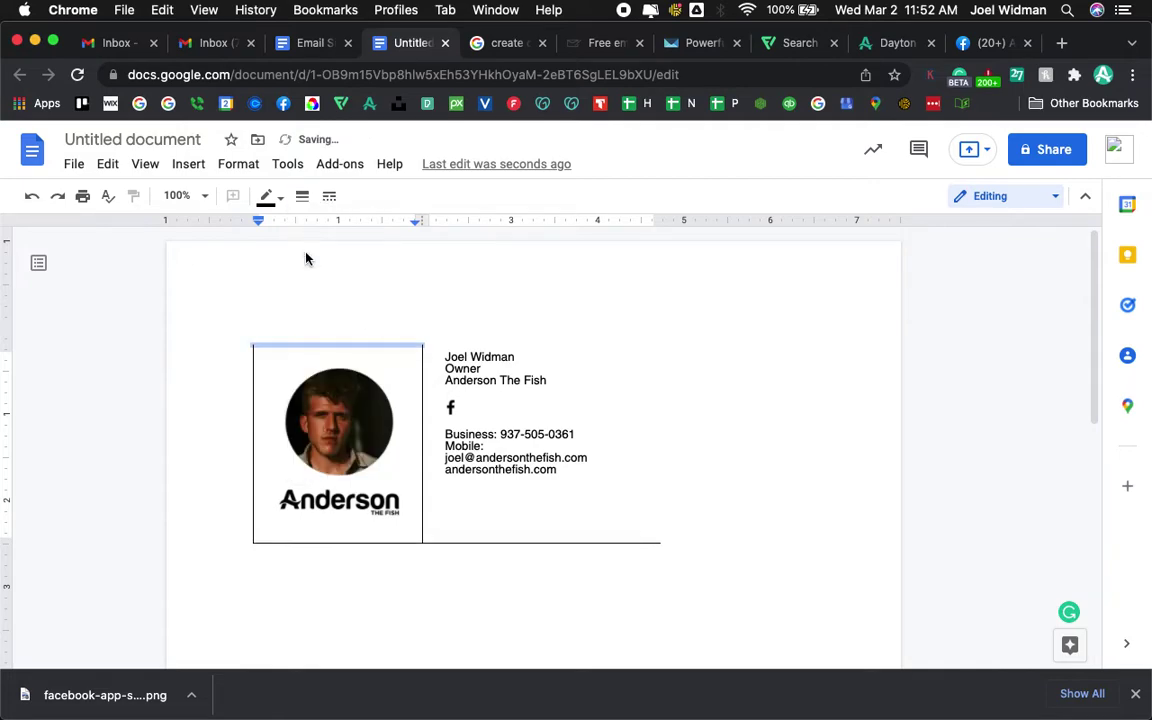
- Set the left border and both cells' bottom borders to 0pt
{"action": "left_click", "coordinate": [254, 376]}
{"action": "left_click", "coordinate": [302, 197]}
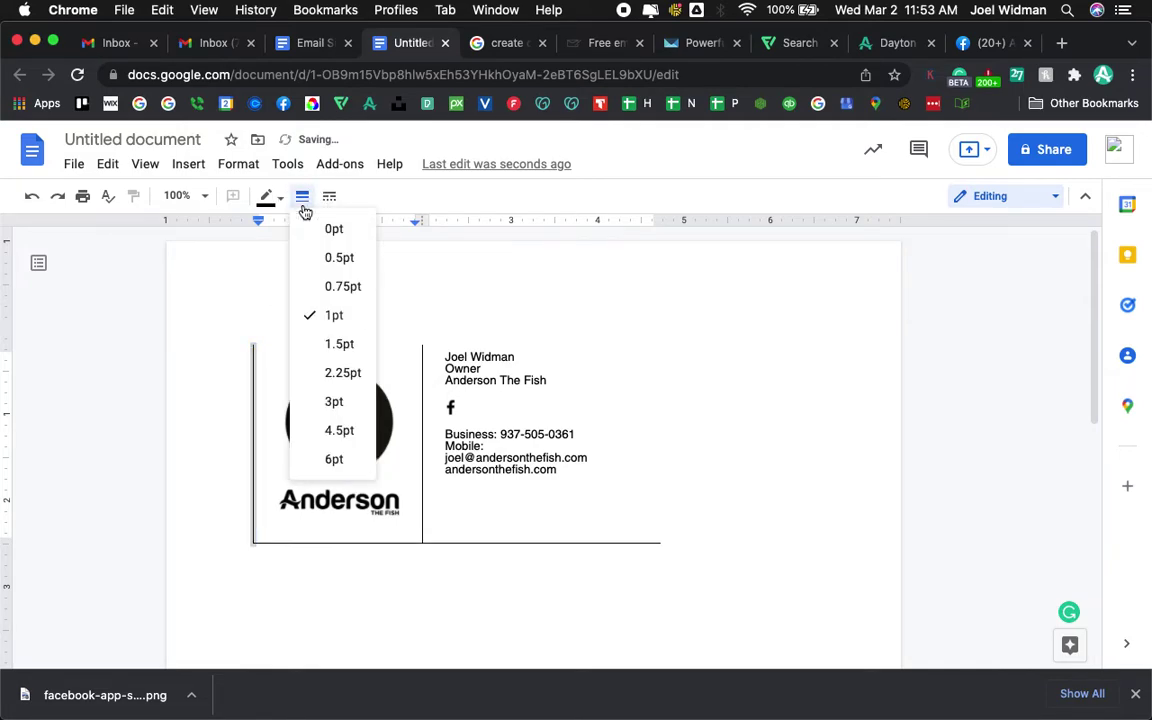
{"action": "left_click", "coordinate": [311, 229]}
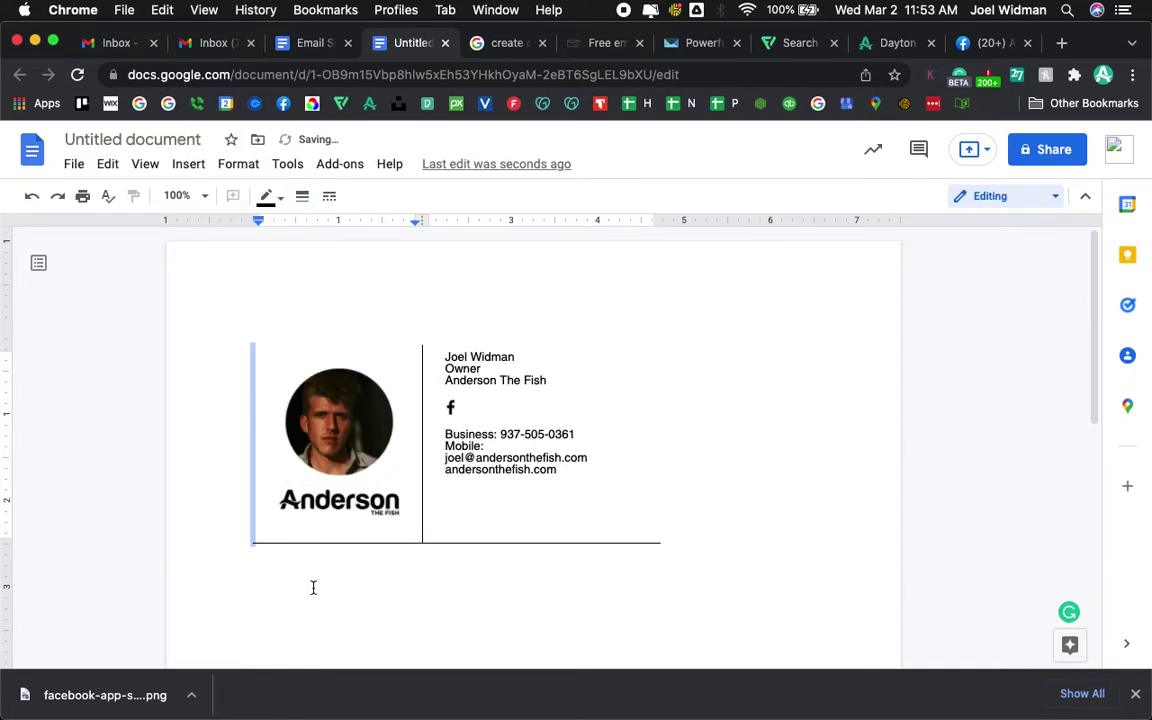
{"action": "left_click", "coordinate": [330, 525]}
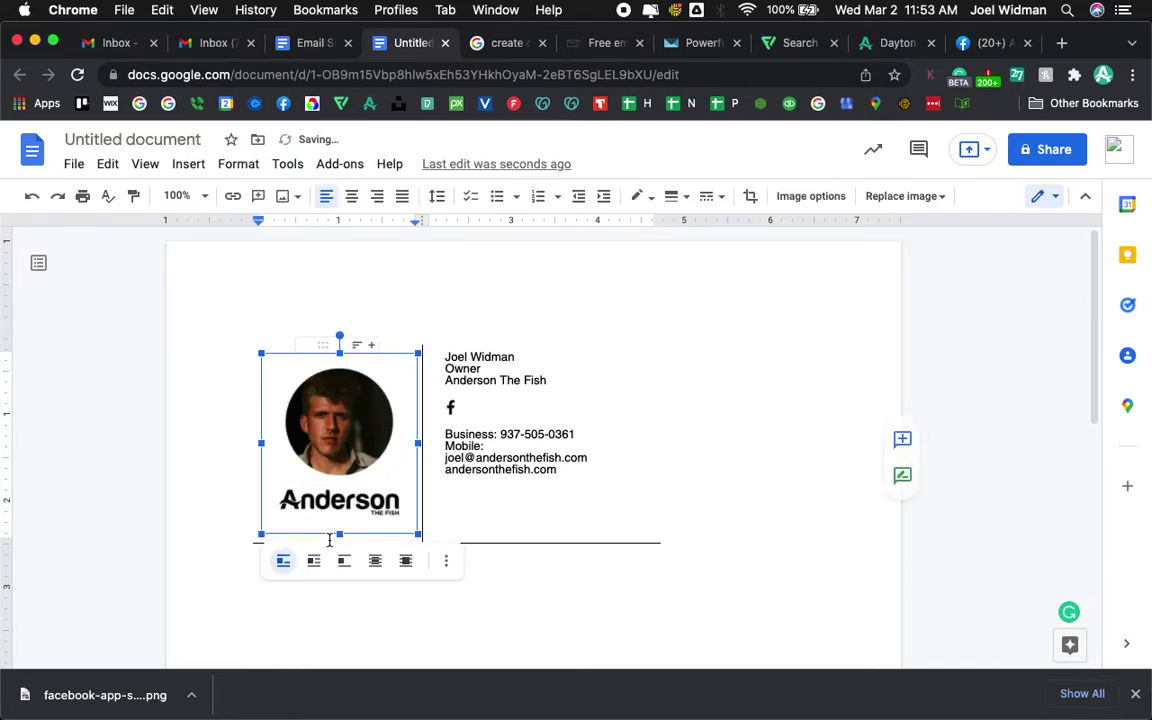
{"action": "left_click", "coordinate": [500, 542]}
{"action": "left_click", "coordinate": [304, 198]}
{"action": "left_click", "coordinate": [329, 226]}
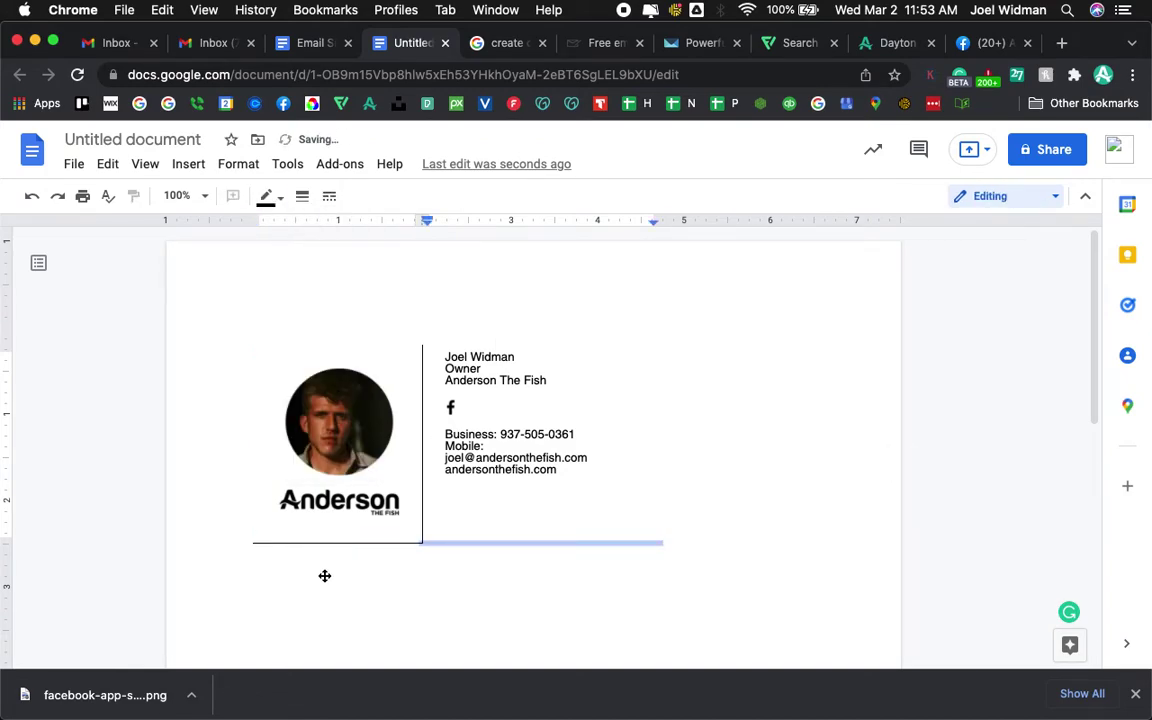
{"action": "left_click", "coordinate": [323, 543]}
{"action": "left_click", "coordinate": [302, 196]}
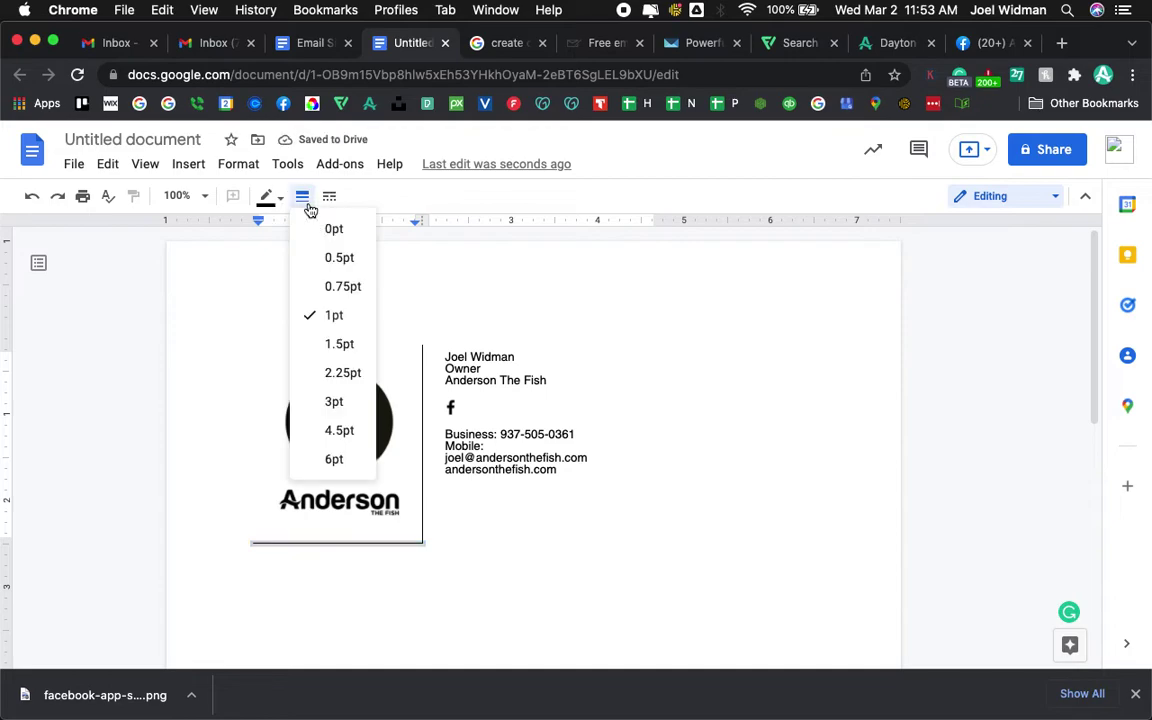
{"action": "left_click", "coordinate": [309, 226]}
- Narrow the contact details column and shorten the table's row height
{"action": "left_click", "coordinate": [710, 352]}
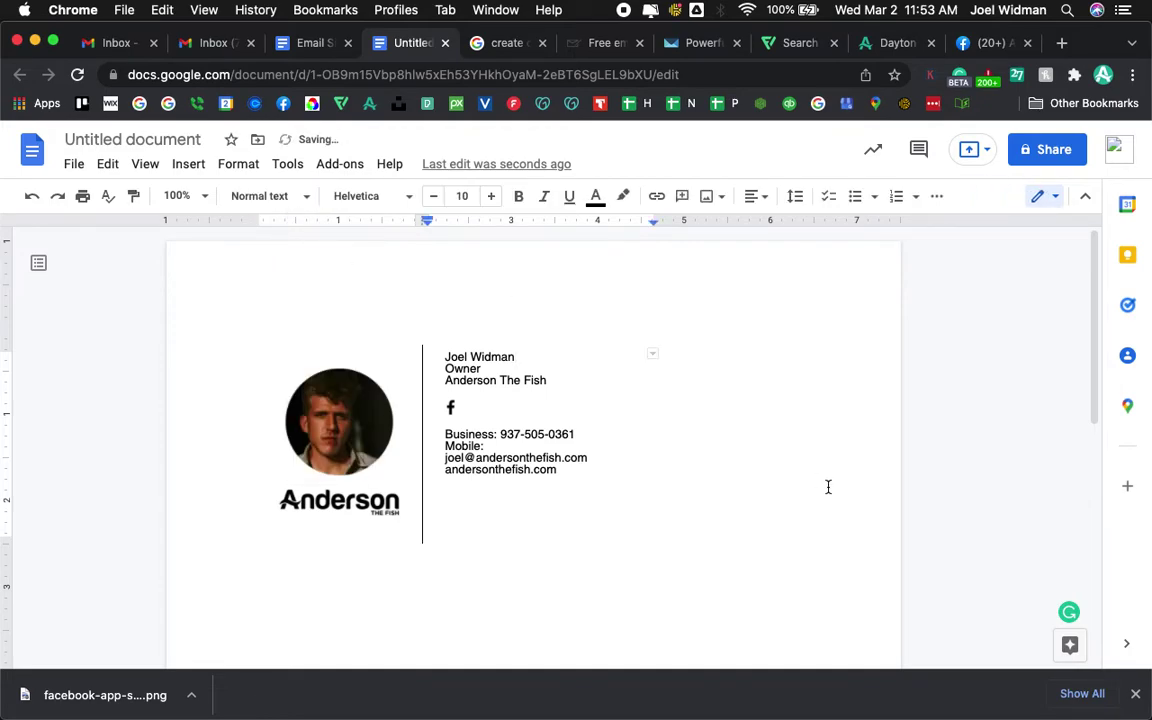
{"action": "left_click", "coordinate": [643, 393]}
{"action": "left_click_drag", "start_coordinate": [663, 407], "coordinate": [605, 414]}
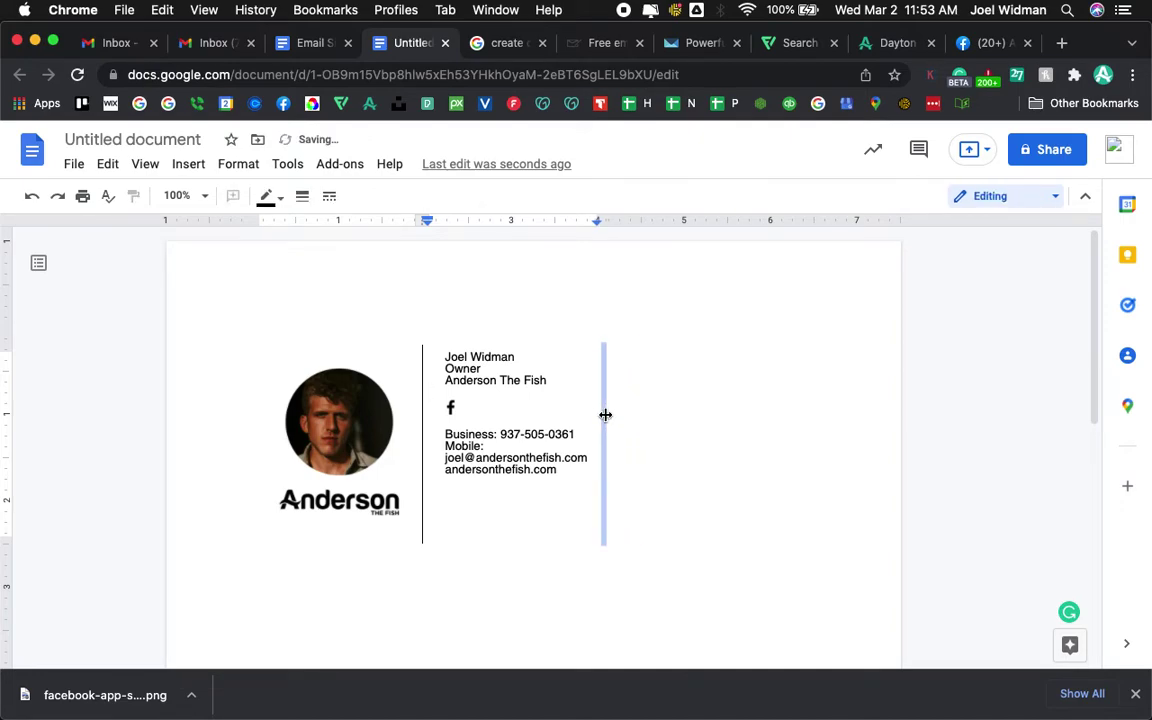
{"action": "left_click", "coordinate": [460, 530]}
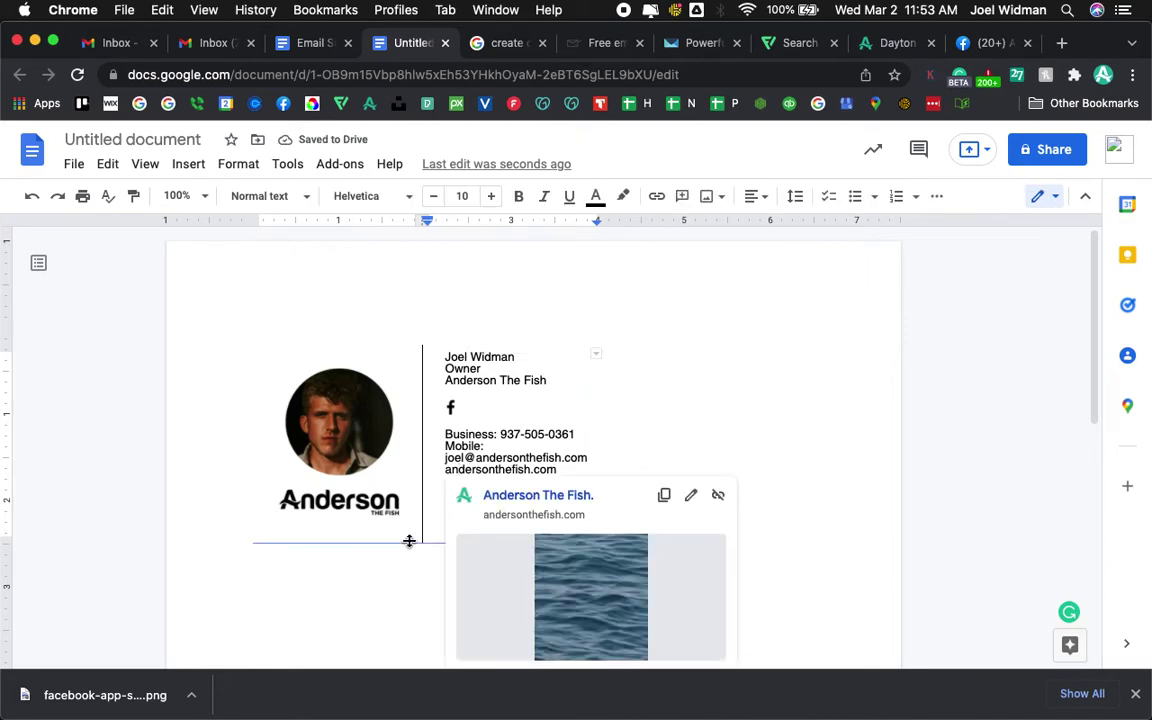
{"action": "left_click_drag", "start_coordinate": [409, 540], "coordinate": [435, 521]}
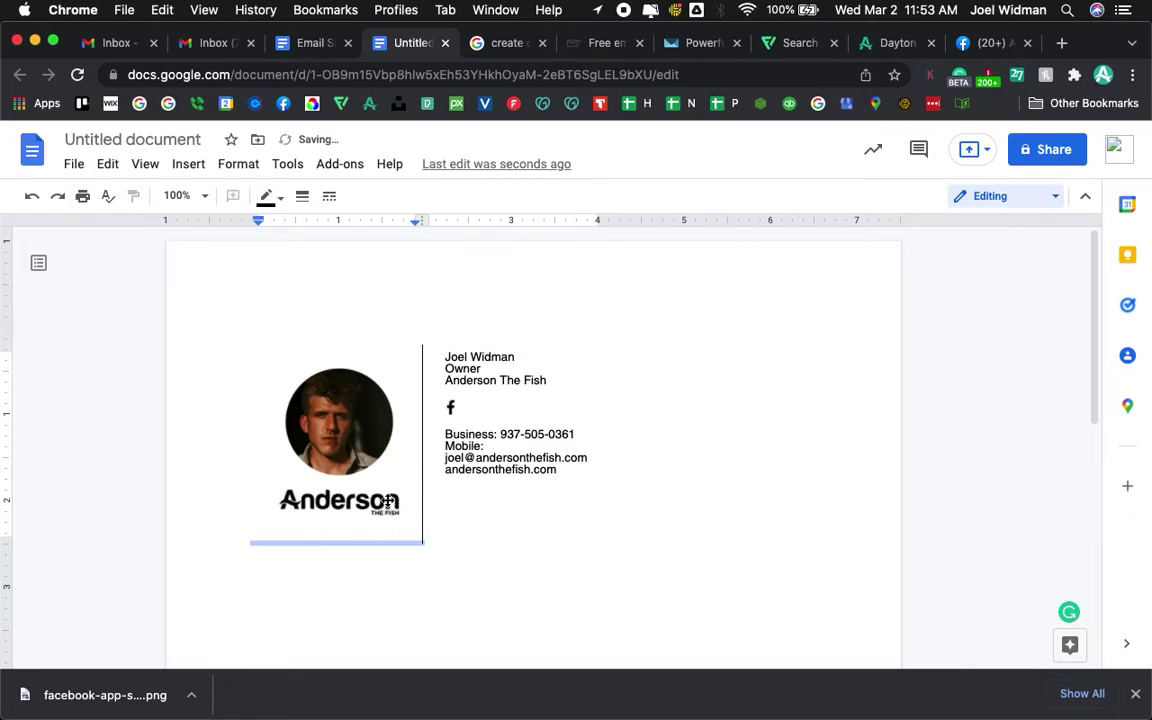
{"action": "left_click", "coordinate": [764, 501]}
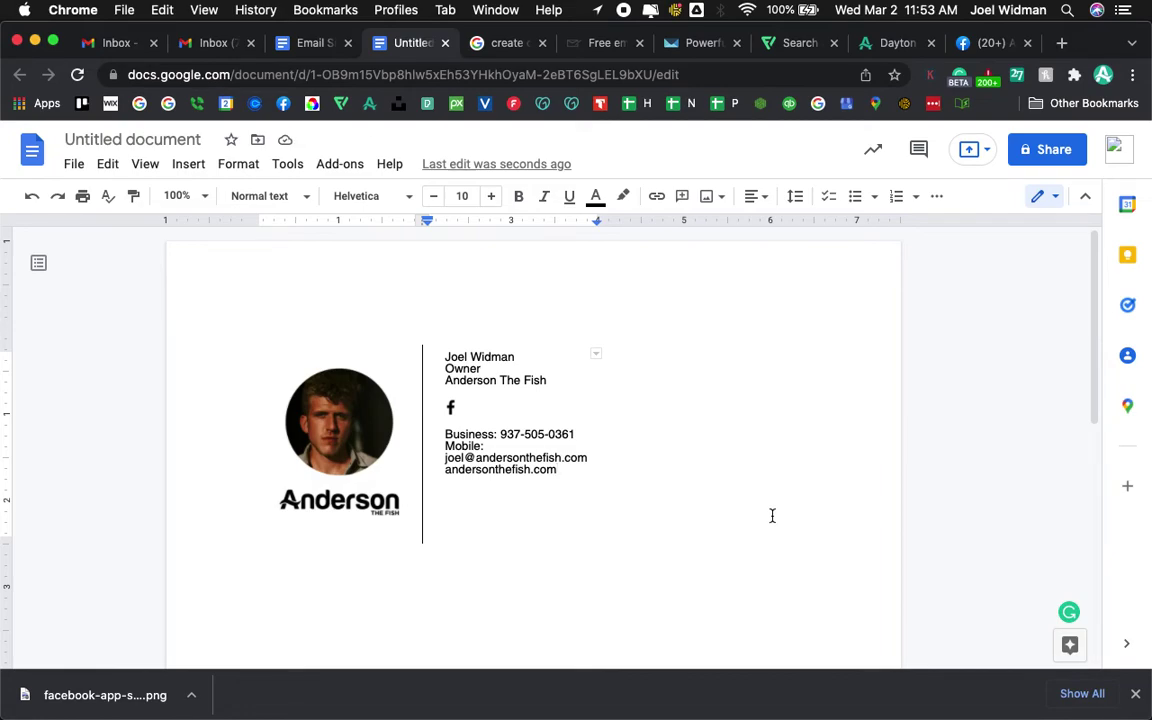
- Select the whole signature table and copy it
{"action": "scroll", "coordinate": [750, 510], "scroll_direction": "down", "scroll_amount": 2}
{"action": "left_click_drag", "start_coordinate": [769, 453], "coordinate": [263, 274]}
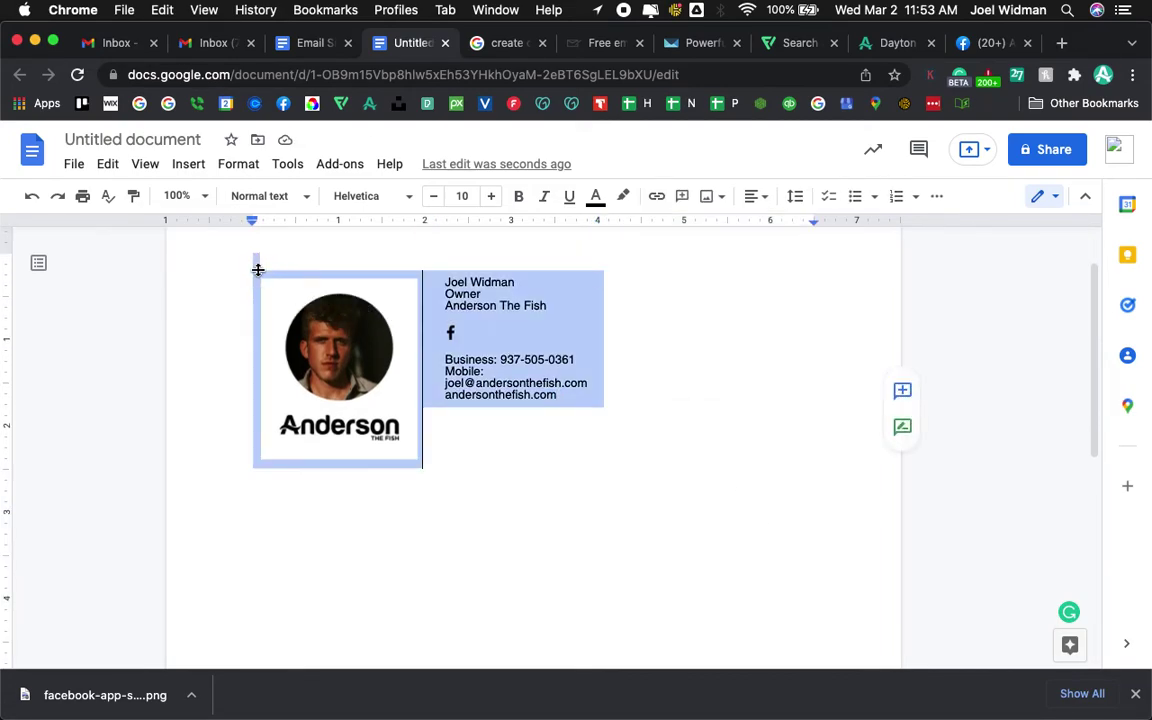
{"action": "key", "text": "super+c"}
{"action": "key", "text": "Right"}
- Paste a test copy below the table, undo it, and reselect the table
{"action": "key", "text": "Return"}
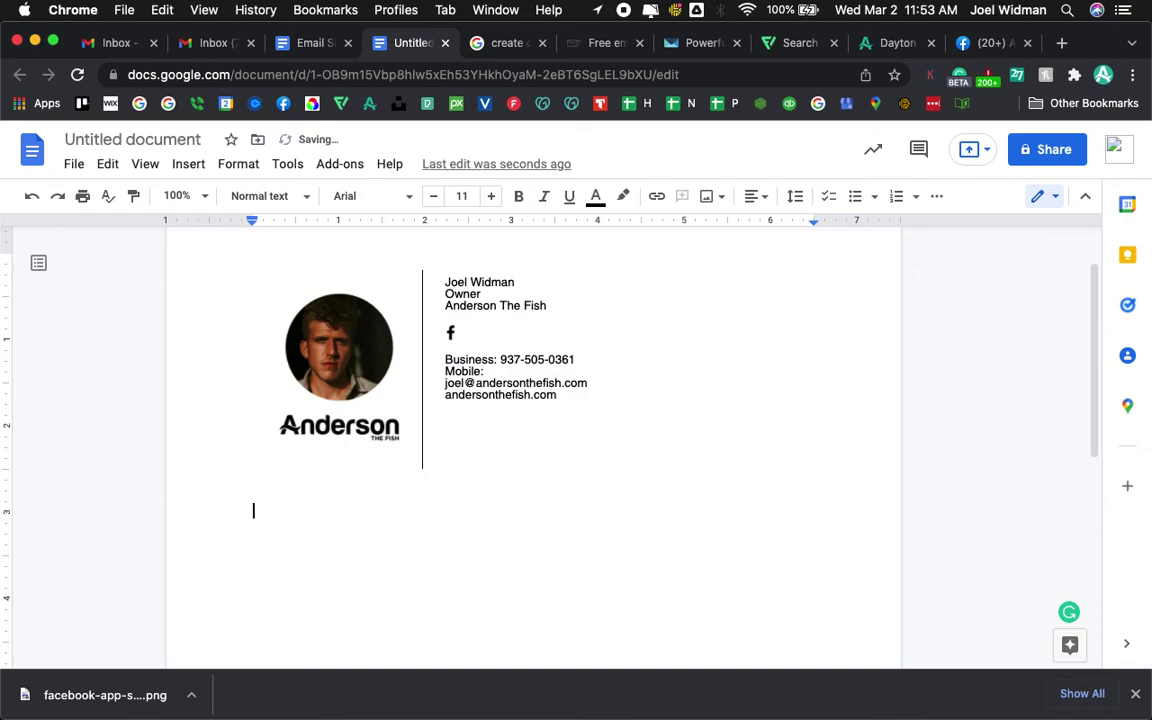
{"action": "key", "text": "super+v"}
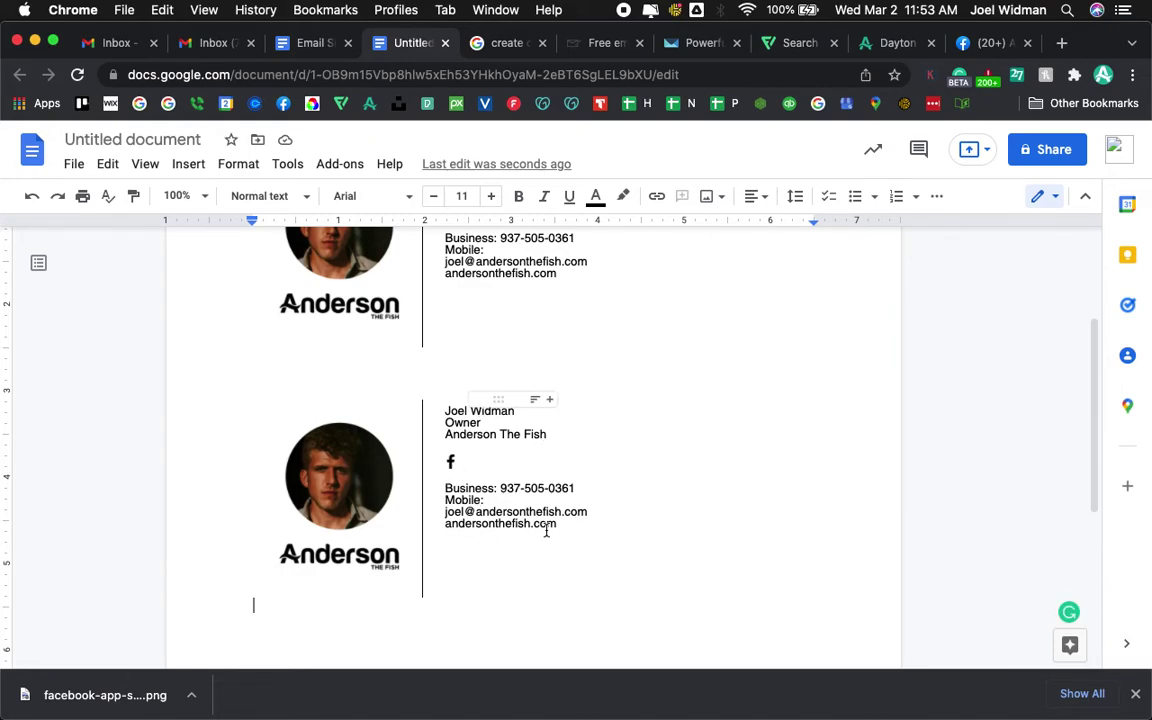
{"action": "scroll", "coordinate": [725, 510], "scroll_direction": "up", "scroll_amount": 5}
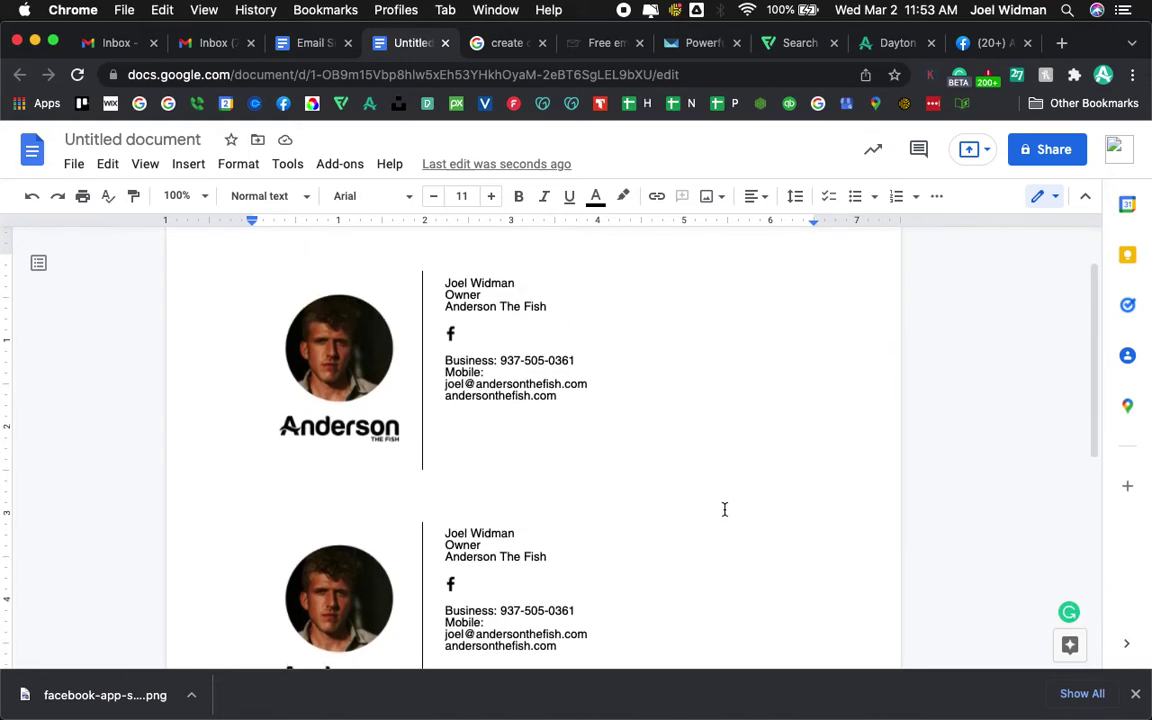
{"action": "scroll", "coordinate": [727, 516], "scroll_direction": "down", "scroll_amount": 2}
{"action": "key", "text": "cmd+z"}
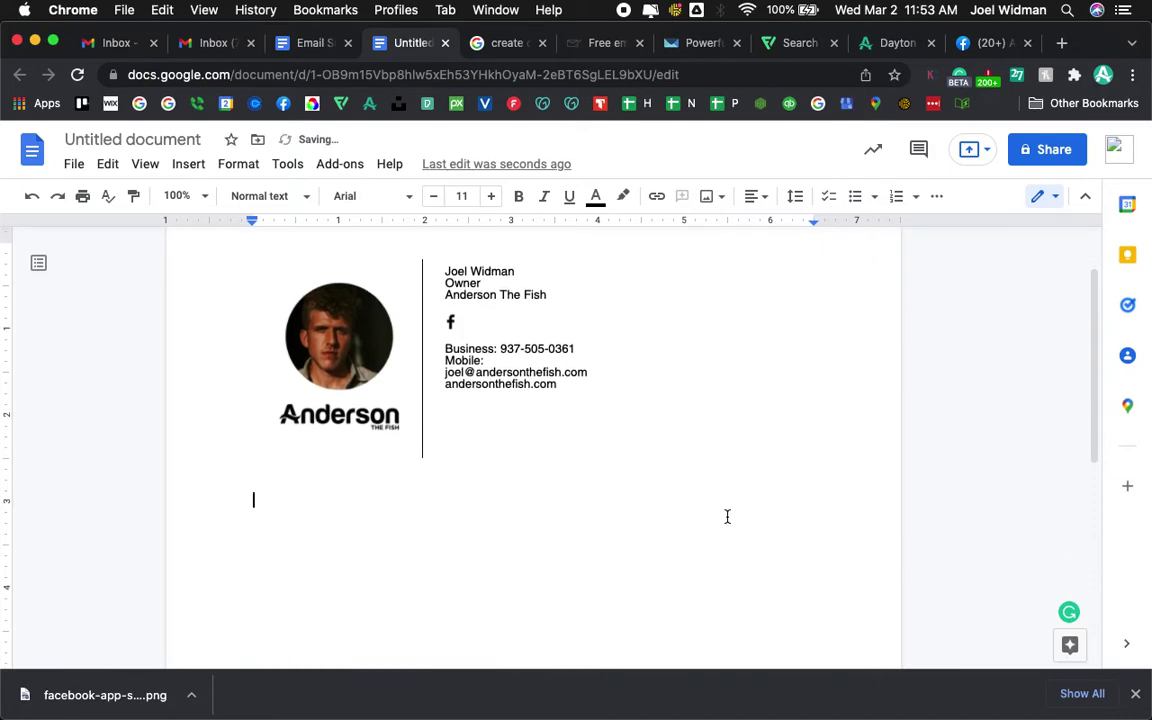
{"action": "scroll", "coordinate": [600, 555], "scroll_direction": "up", "scroll_amount": 2}
{"action": "left_click_drag", "start_coordinate": [625, 566], "coordinate": [433, 505]}
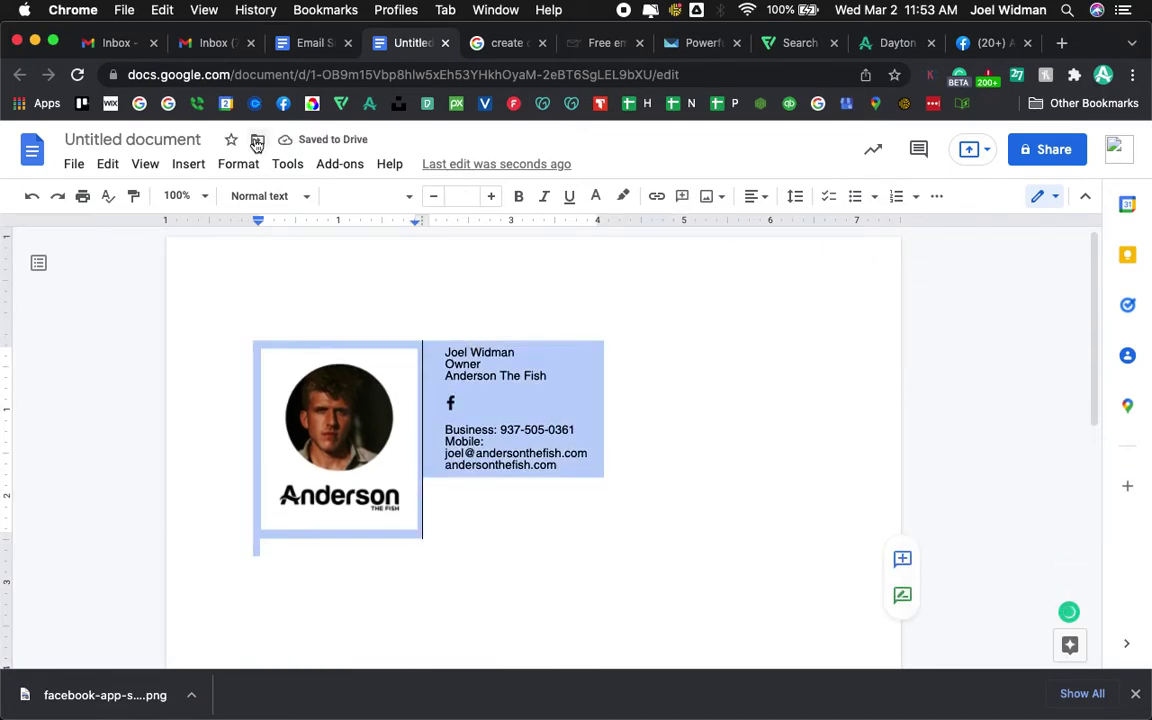
- In Gmail, open See all settings and scroll to the Signature section
{"action": "left_click", "coordinate": [207, 43]}
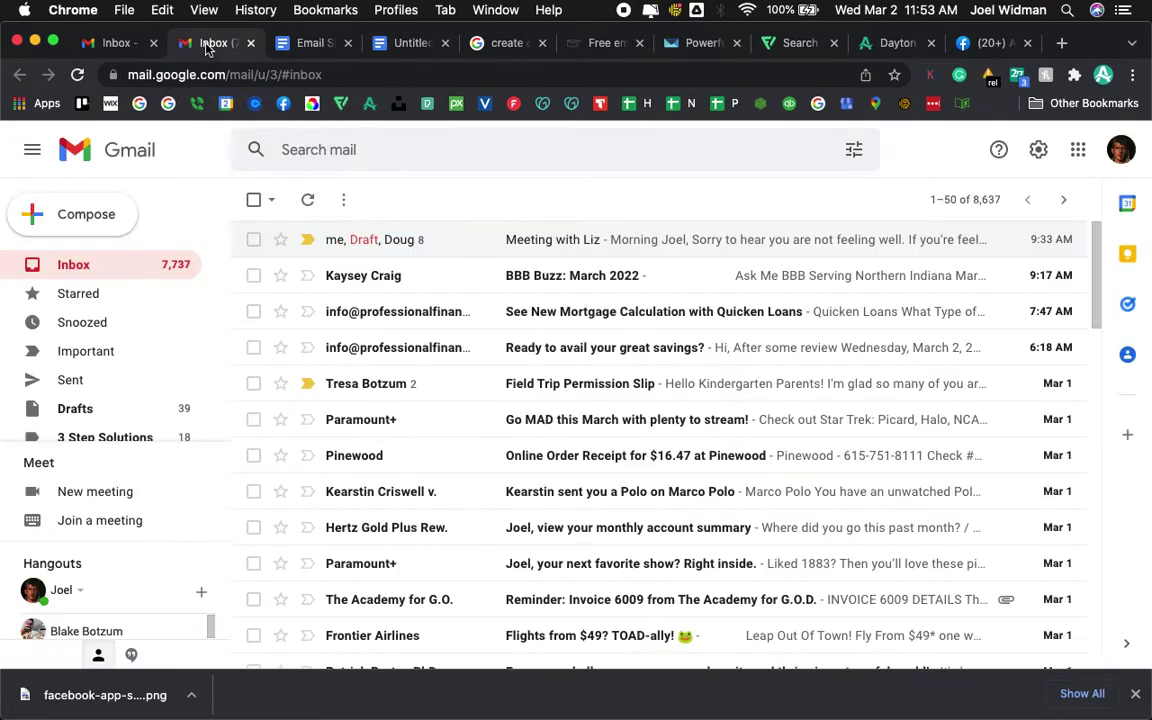
{"action": "left_click", "coordinate": [1119, 150]}
{"action": "left_click", "coordinate": [956, 165]}
{"action": "left_click", "coordinate": [1041, 153]}
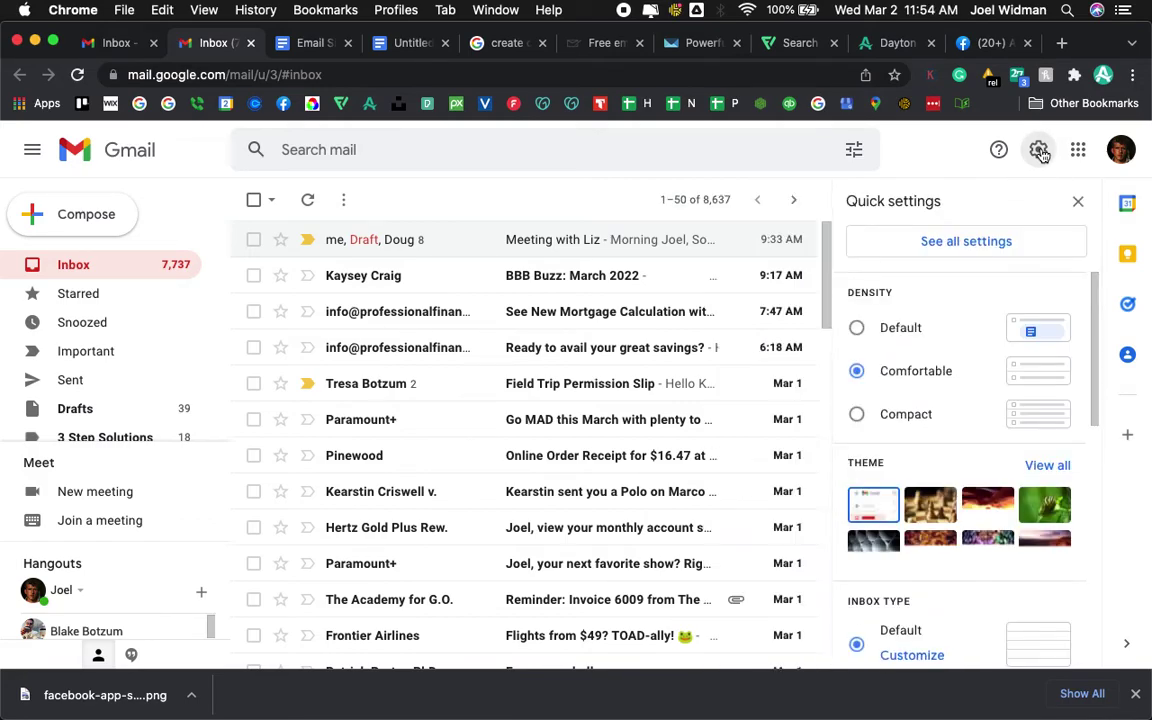
{"action": "left_click", "coordinate": [966, 242]}
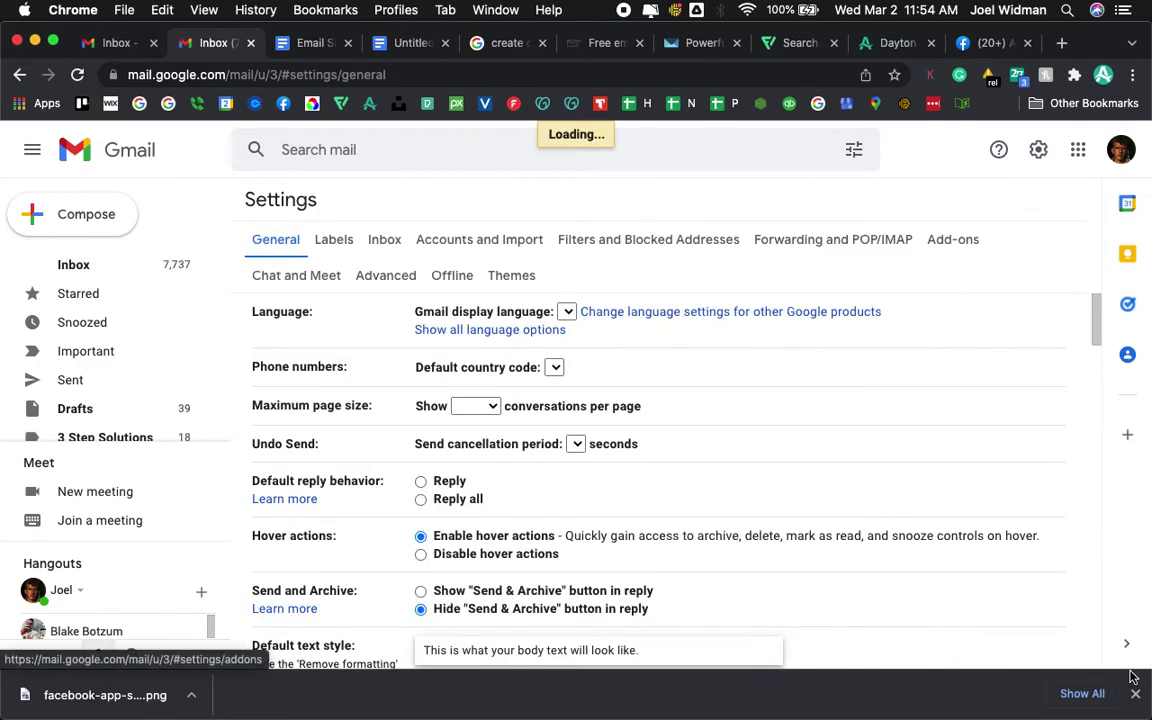
{"action": "scroll", "coordinate": [848, 545], "scroll_direction": "down", "scroll_amount": 15}
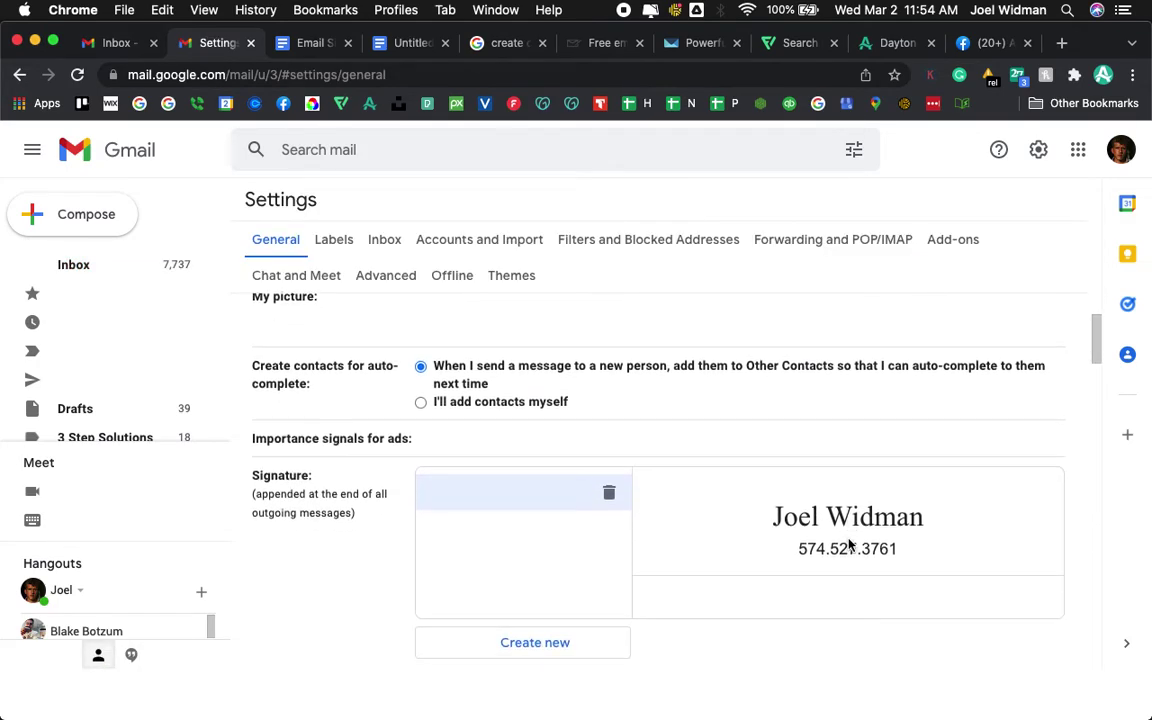
- Paste the copied table into the signature editor and cut out the old name and phone lines
{"action": "left_click", "coordinate": [760, 412]}
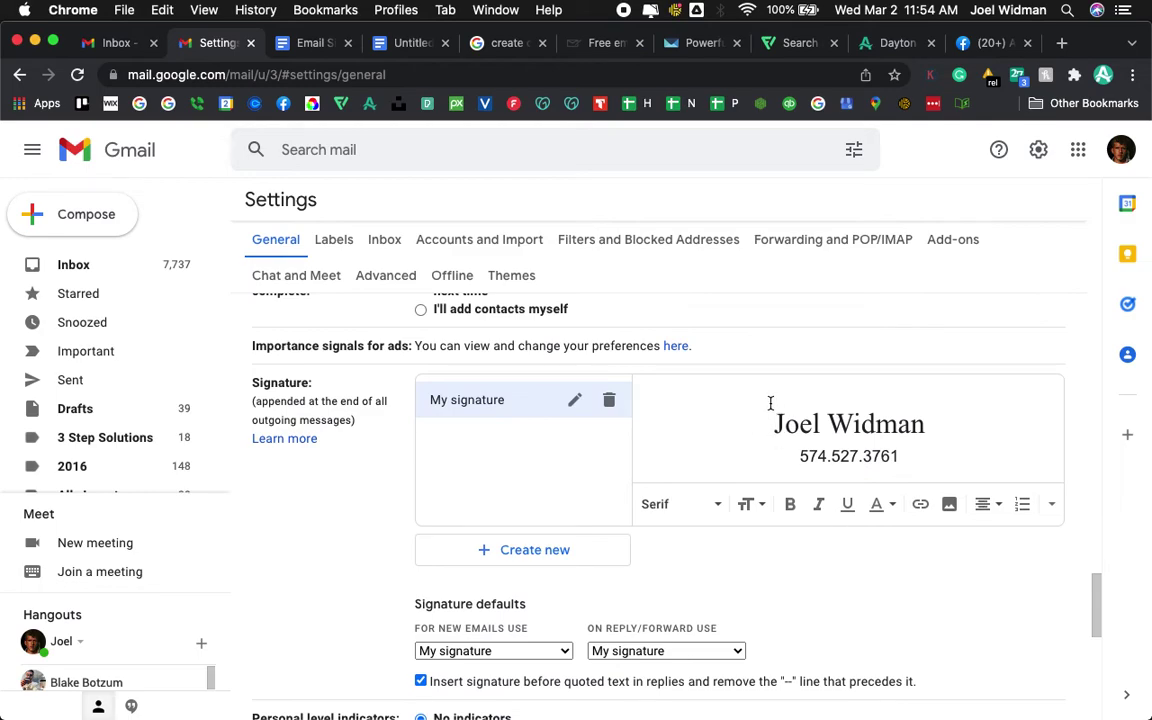
{"action": "key", "text": "cmd+v"}
{"action": "scroll", "coordinate": [848, 442], "scroll_direction": "down", "scroll_amount": 3}
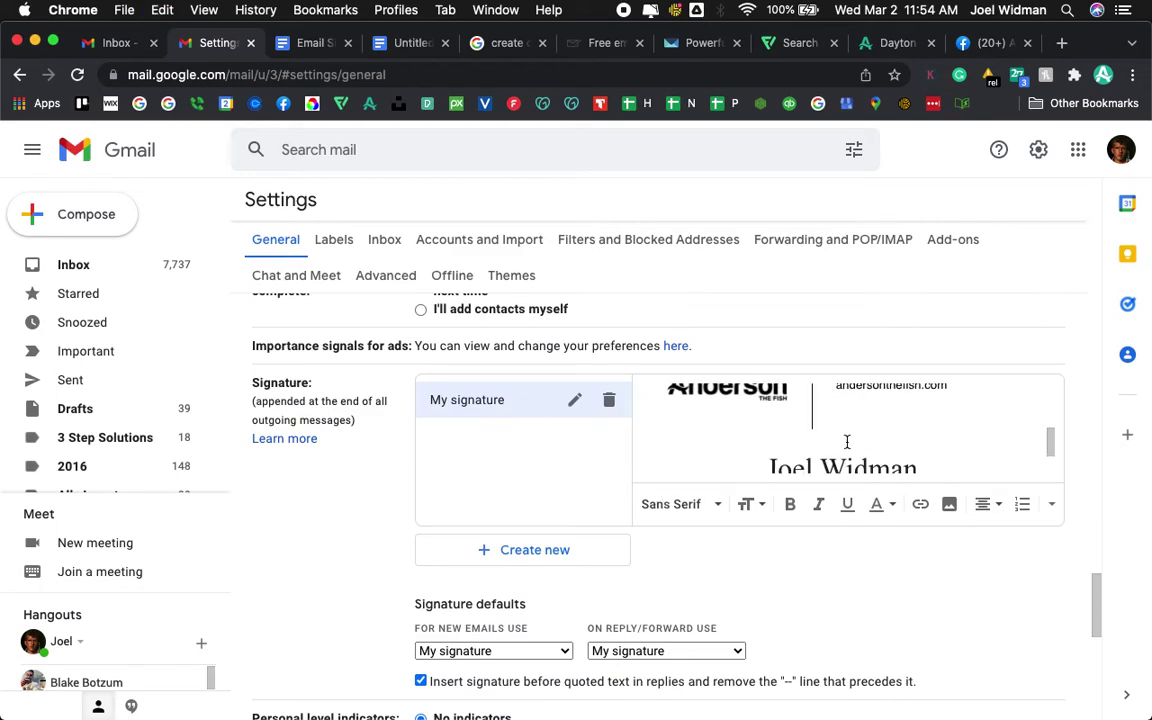
{"action": "left_click_drag", "start_coordinate": [905, 462], "coordinate": [748, 424]}
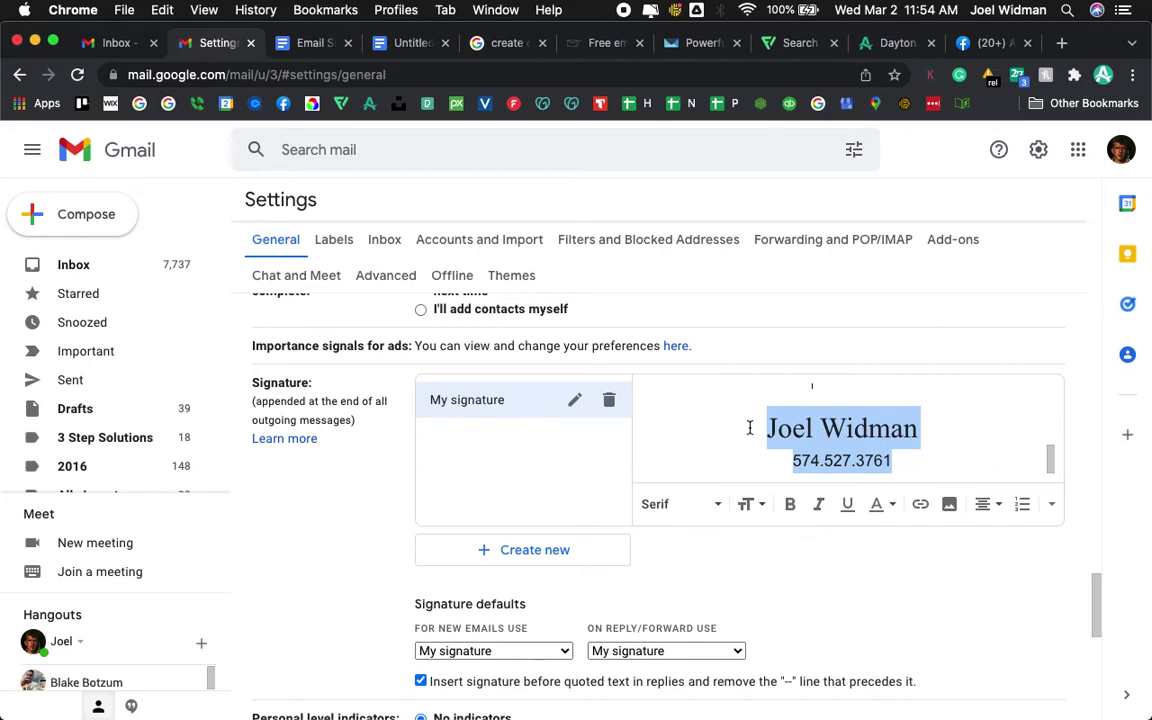
{"action": "key", "text": "cmd+x"}
{"action": "key", "text": "BackSpace"}
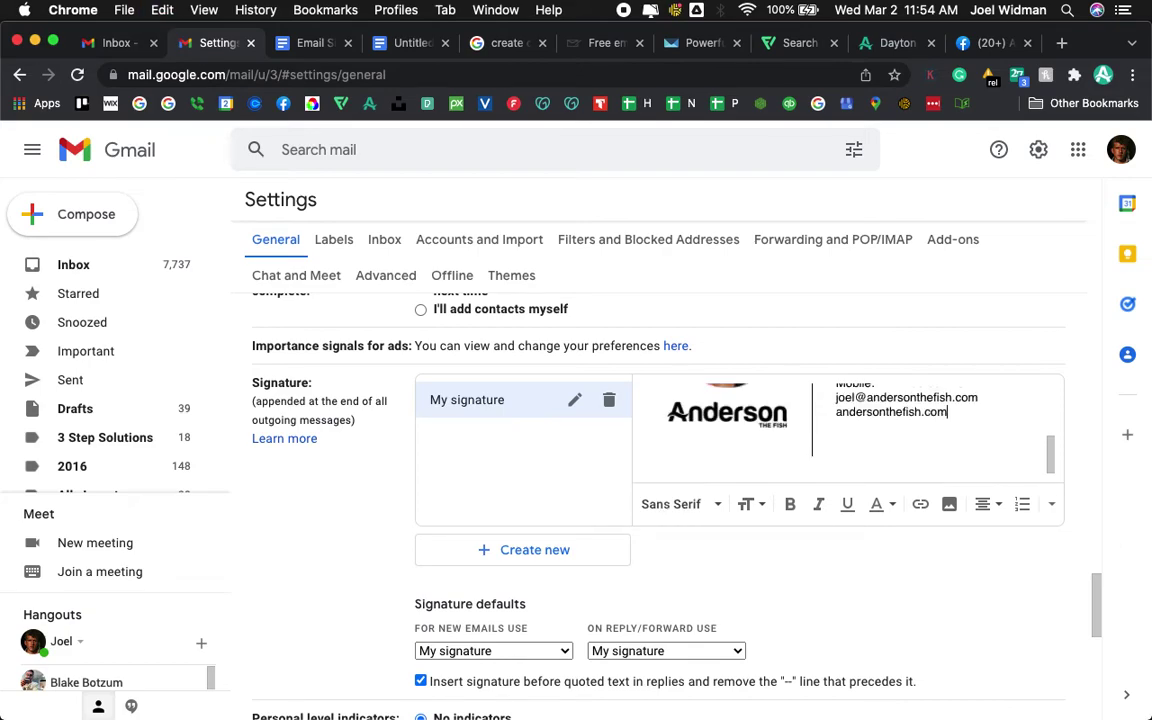
- Save Changes at the bottom of the settings page
{"action": "scroll", "coordinate": [870, 469], "scroll_direction": "up", "scroll_amount": 5}
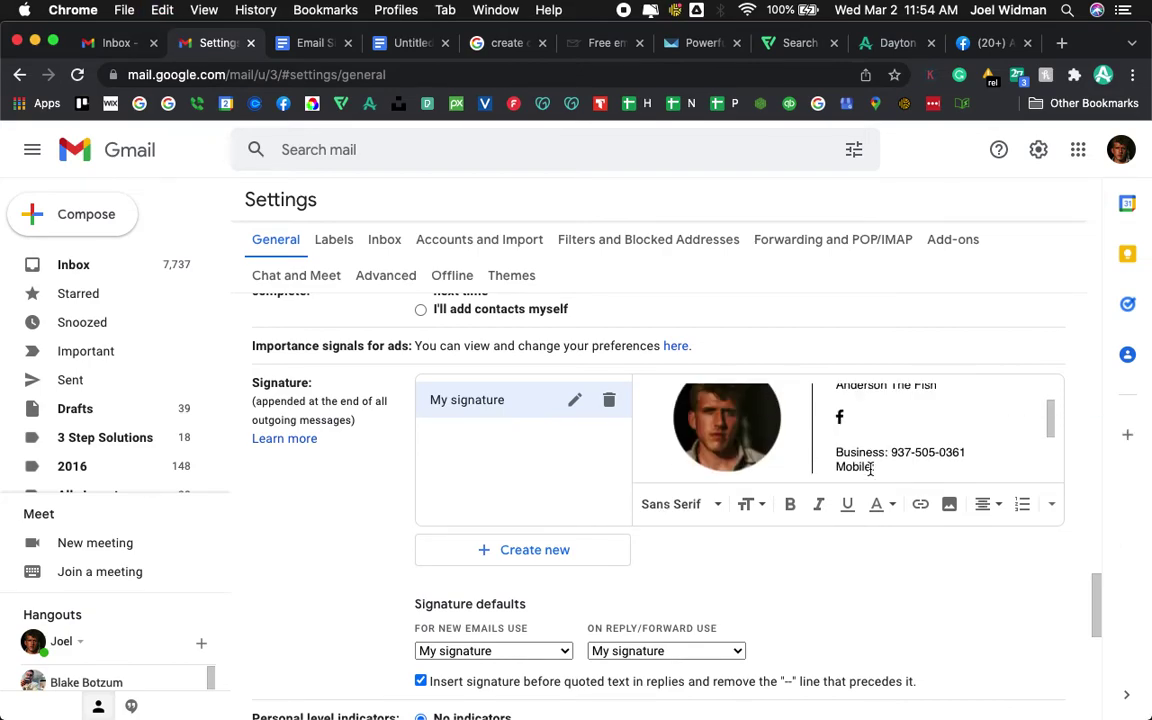
{"action": "scroll", "coordinate": [870, 469], "scroll_direction": "down", "scroll_amount": 5}
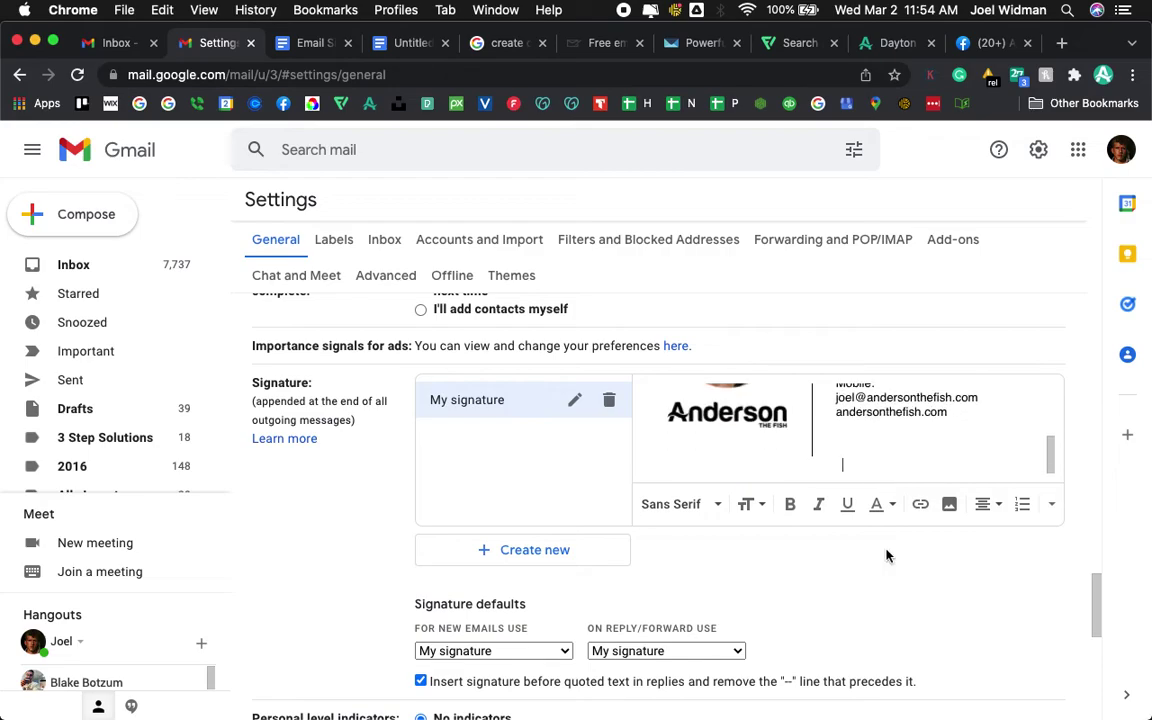
{"action": "scroll", "coordinate": [943, 589], "scroll_direction": "down", "scroll_amount": 1}
{"action": "scroll", "coordinate": [943, 589], "scroll_direction": "down", "scroll_amount": 8}
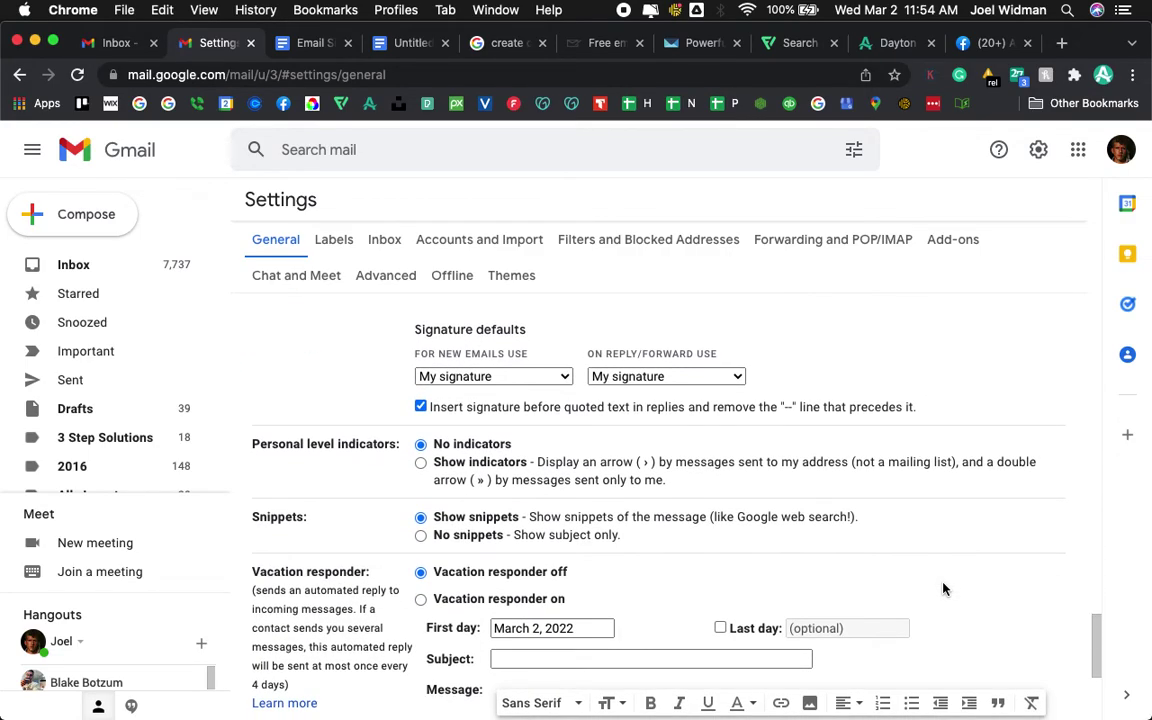
{"action": "left_click", "coordinate": [659, 628]}
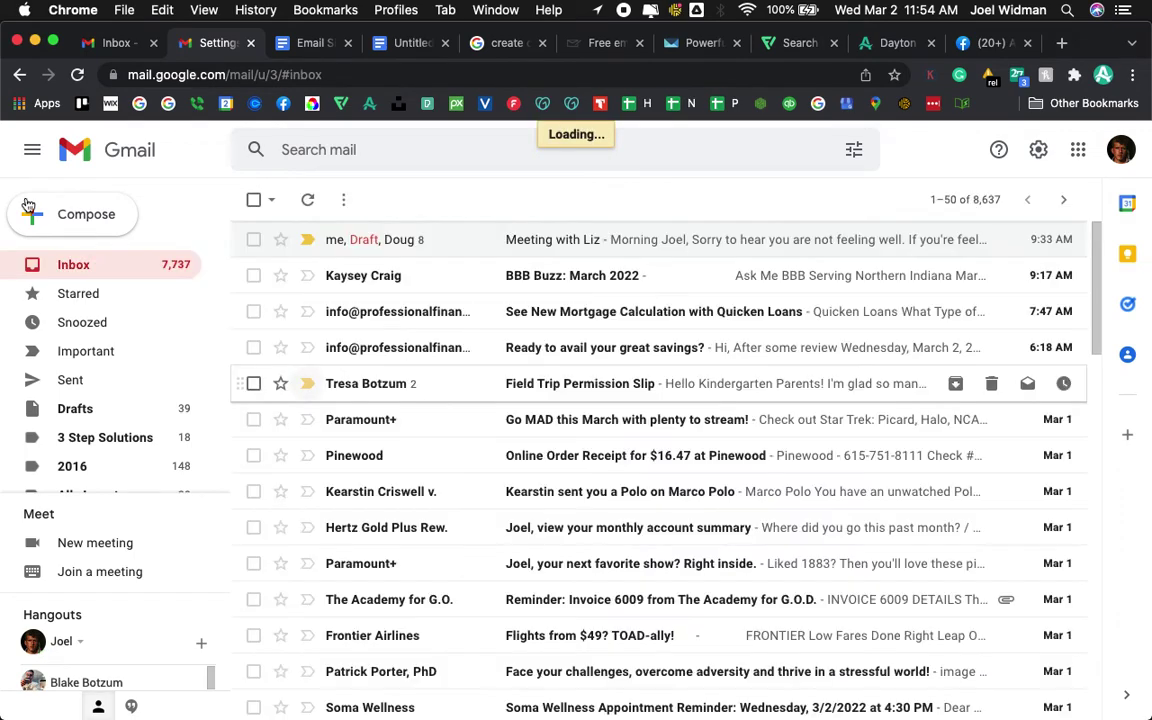
{"action": "left_click", "coordinate": [103, 219]}
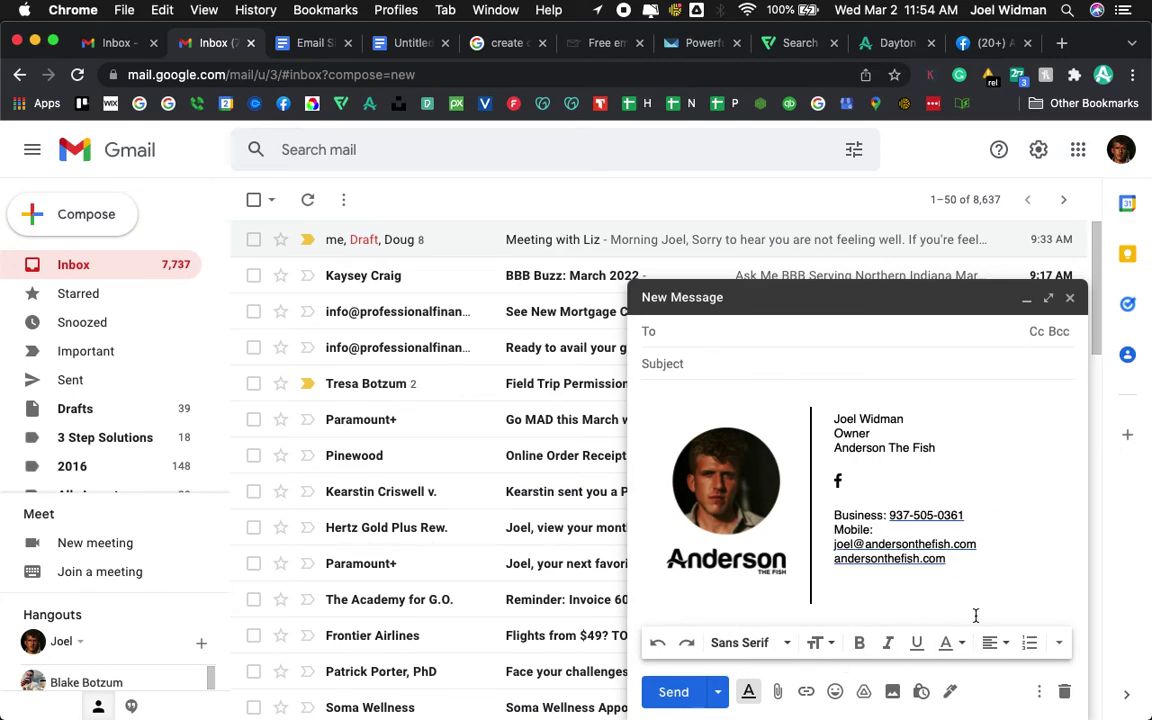
- Address a test email to your own address, subject 'Test', and send it
{"action": "type", "text": "joel"}
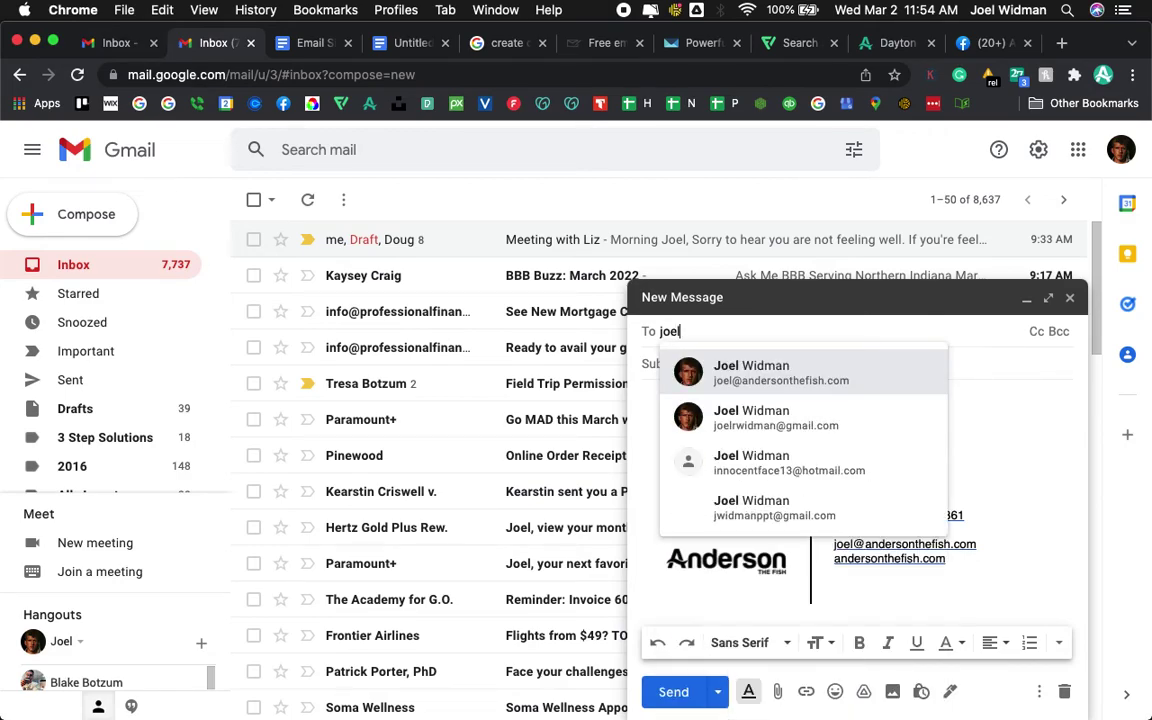
{"action": "key", "text": "Return"}
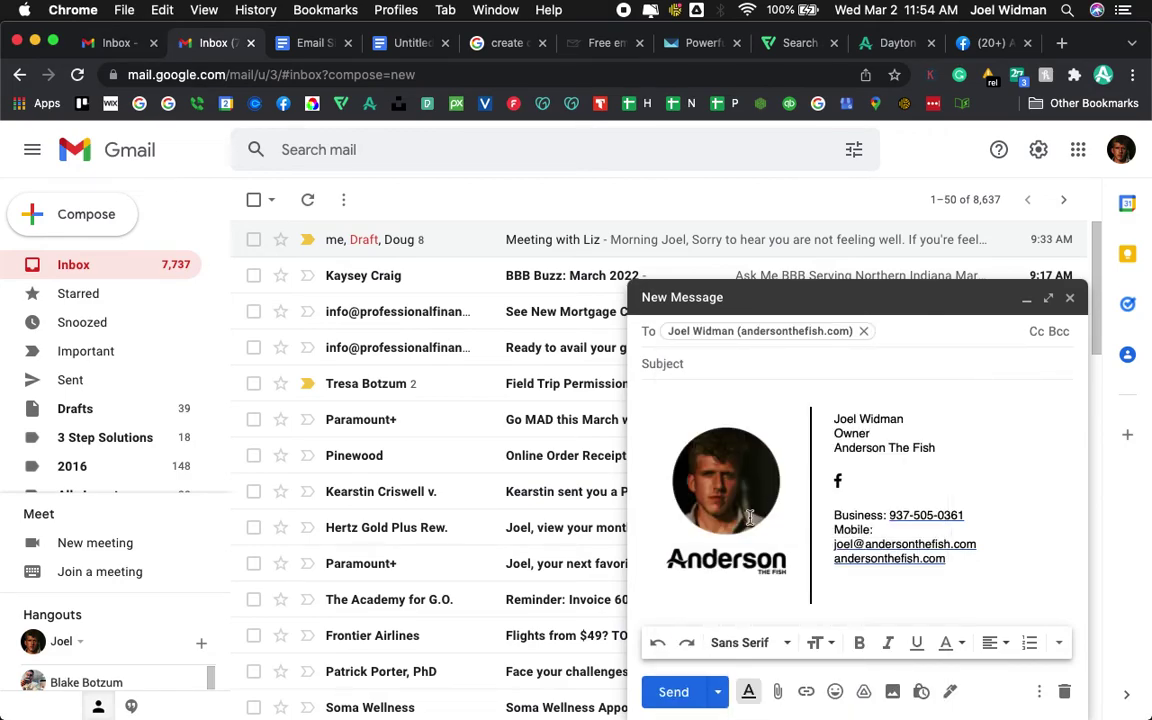
{"action": "left_click", "coordinate": [704, 370]}
{"action": "type", "text": "Test #1"}
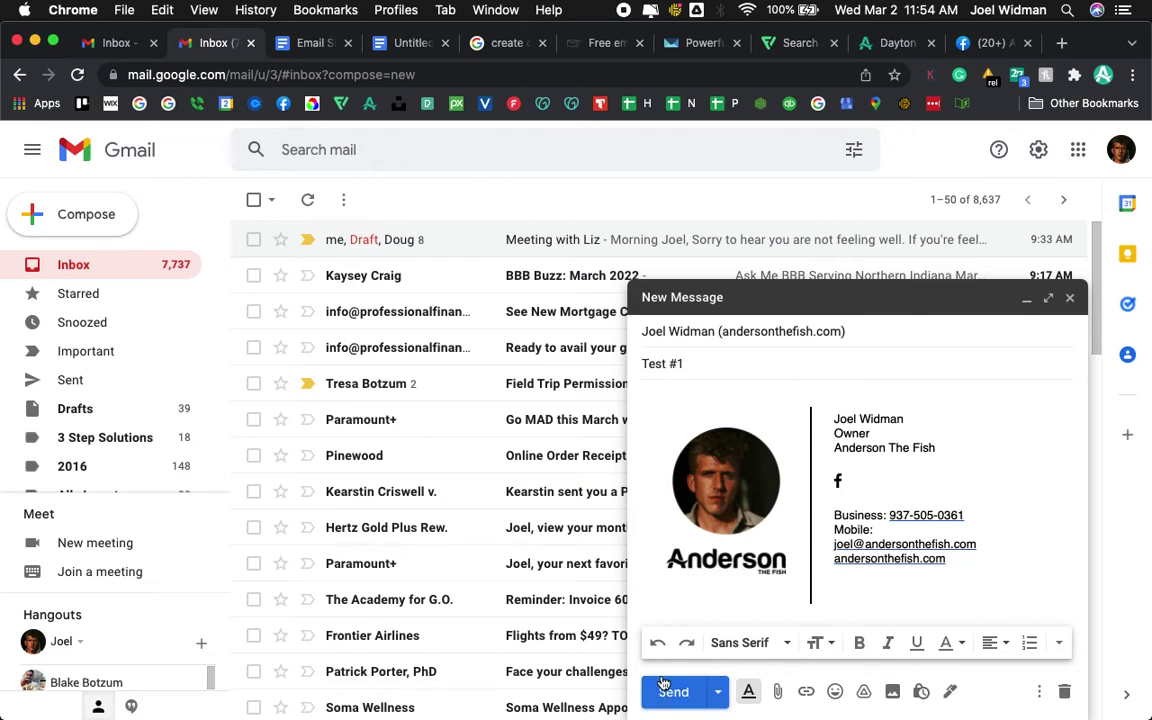
{"action": "left_click", "coordinate": [667, 690]}
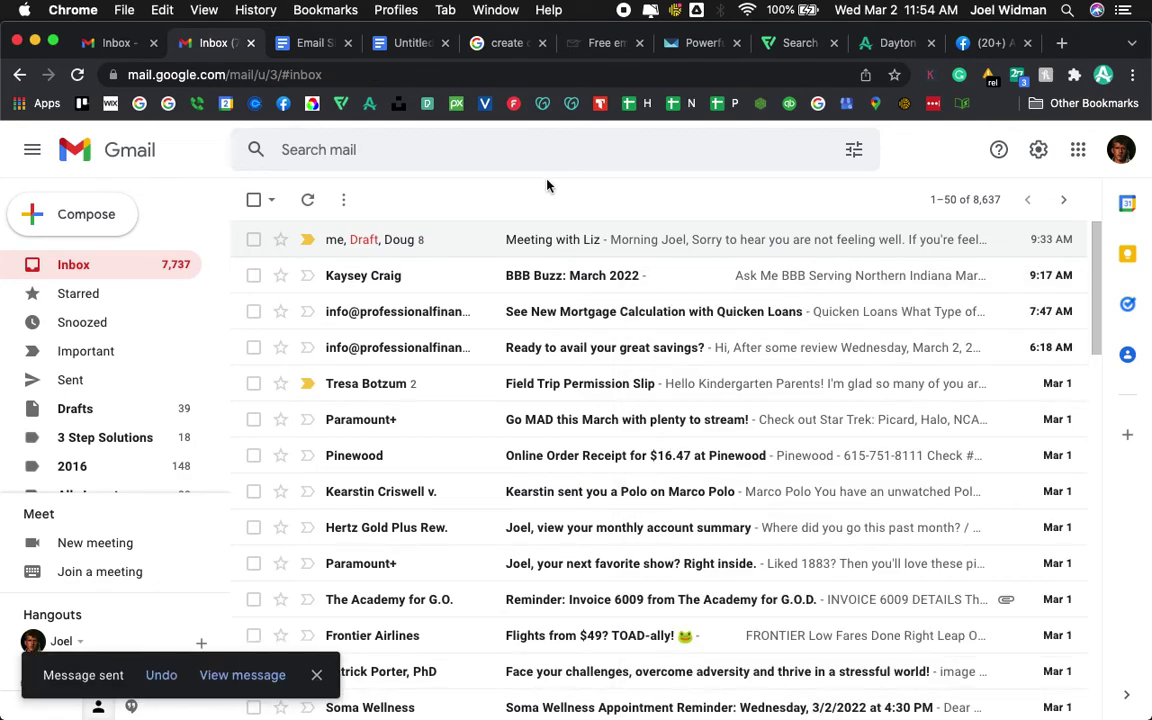
- In the receiving account, search 'test #1' and open the newest Test #1 email to check the signature
{"action": "left_click", "coordinate": [113, 43]}
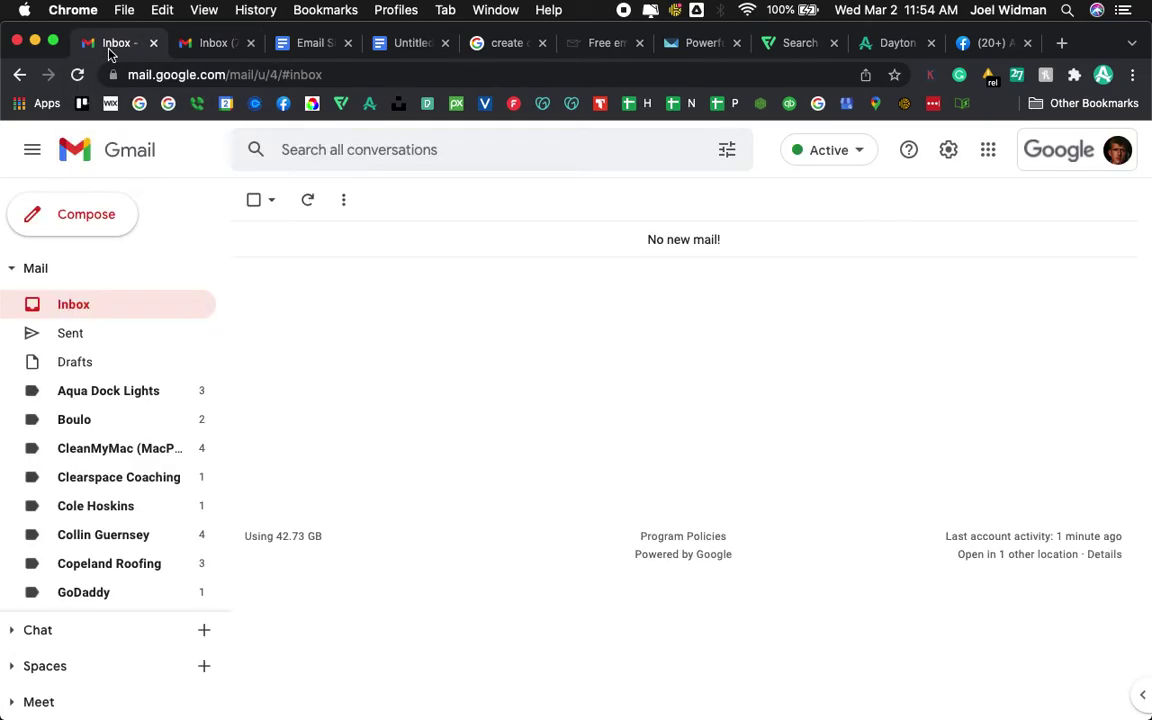
{"action": "left_click", "coordinate": [350, 148]}
{"action": "type", "text": "te"}
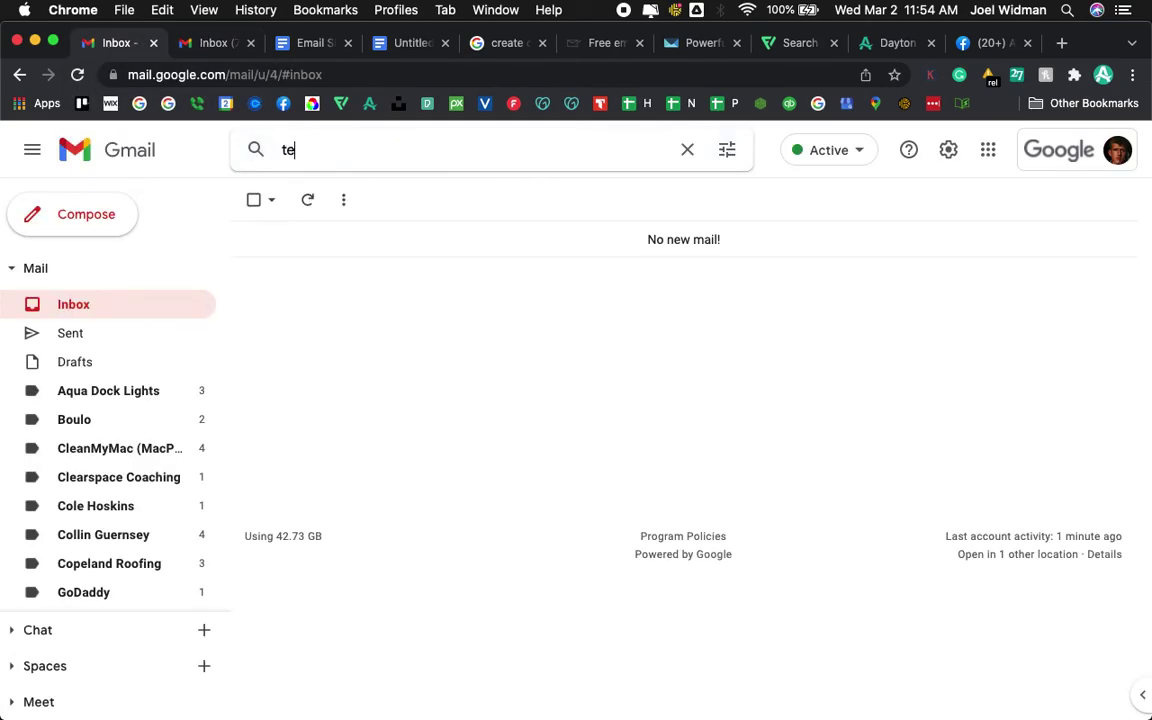
{"action": "type", "text": "st #1"}
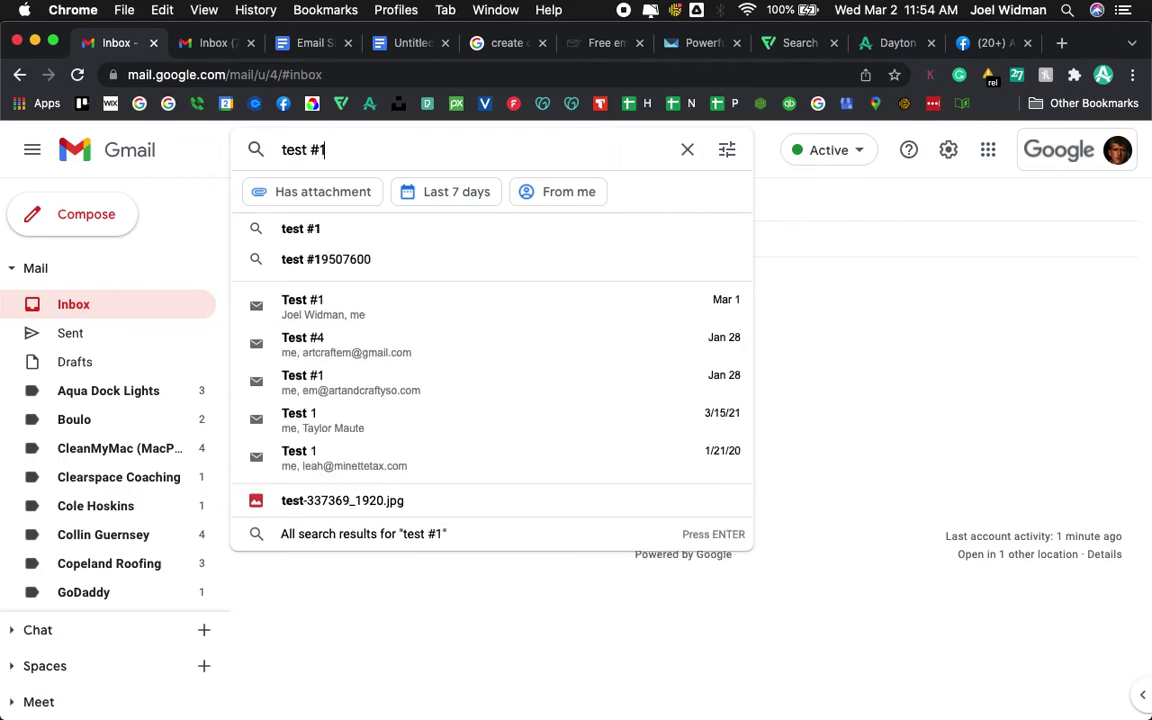
{"action": "key", "text": "Return"}
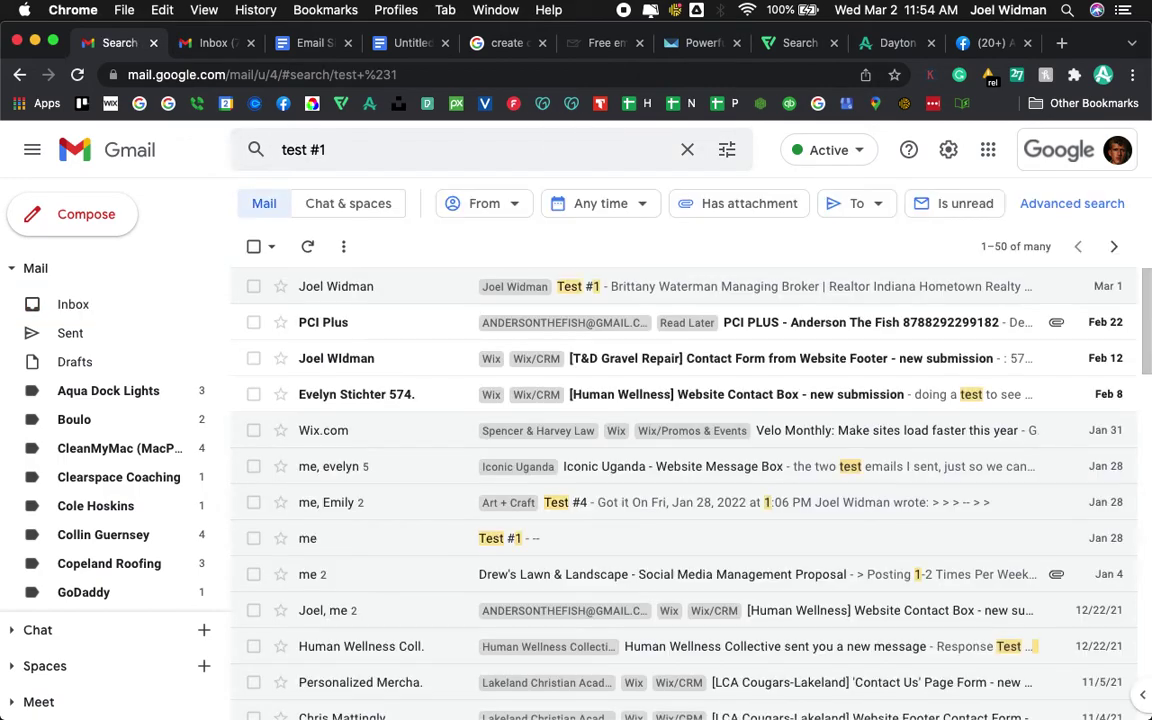
{"action": "left_click", "coordinate": [90, 302]}
{"action": "left_click", "coordinate": [433, 142]}
{"action": "type", "text": "test #1"}
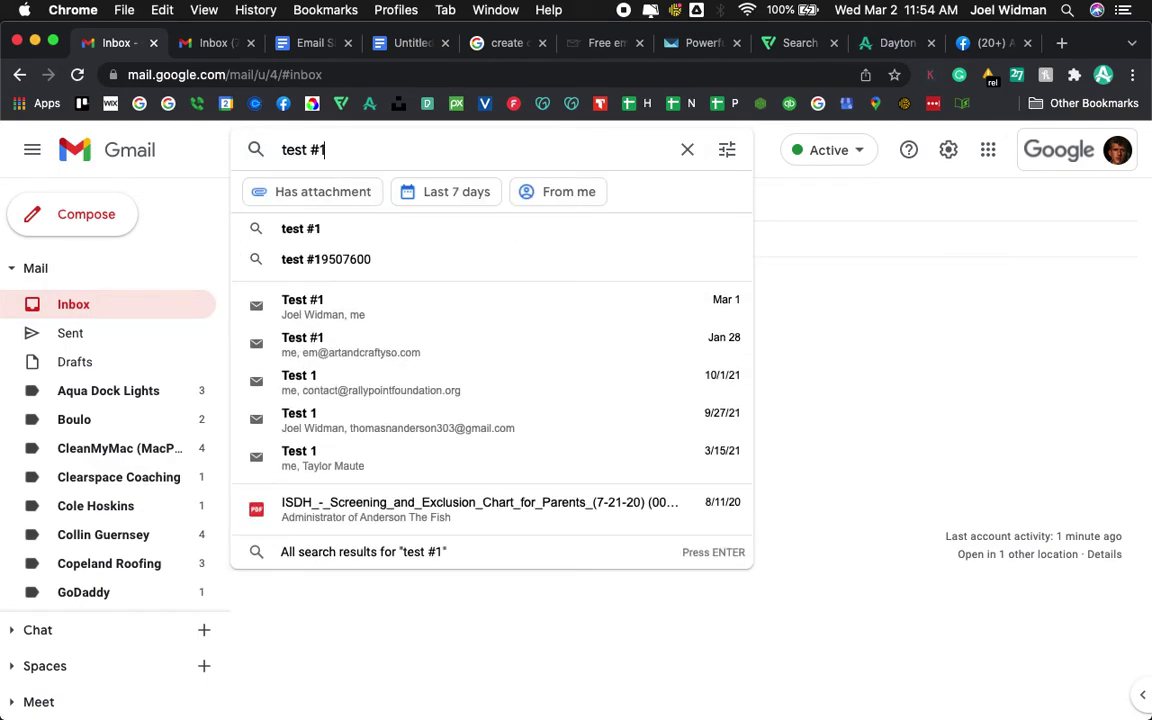
{"action": "key", "text": "Return"}
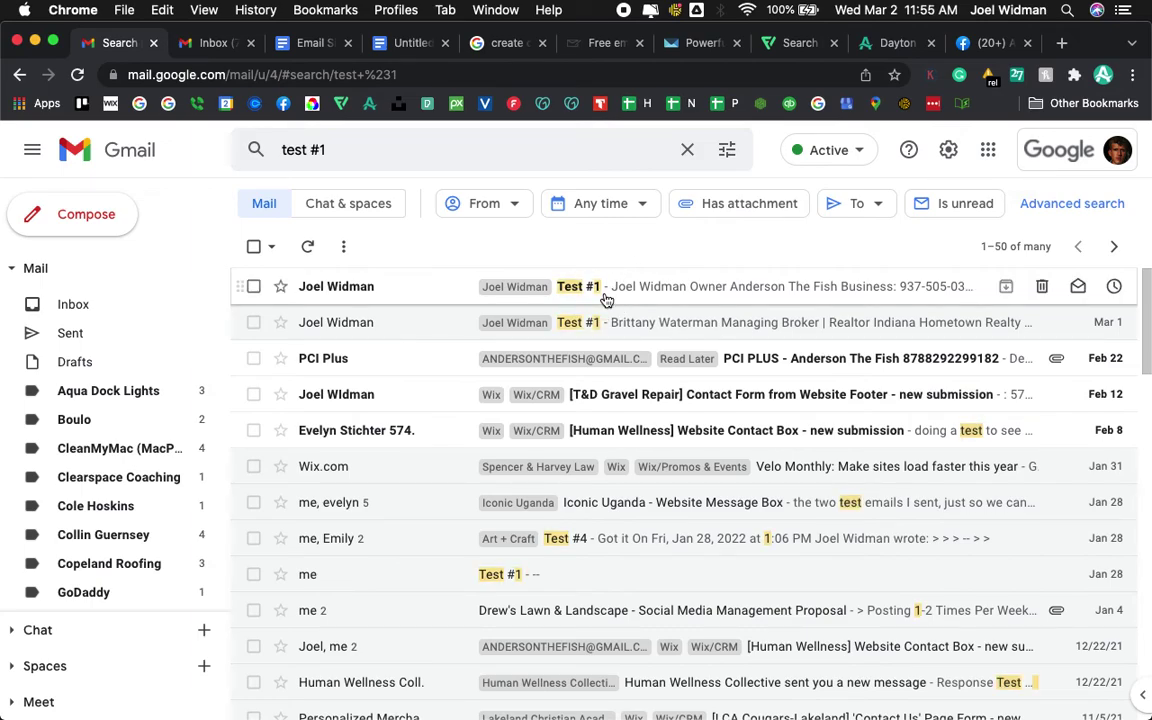
{"action": "left_click", "coordinate": [586, 290]}
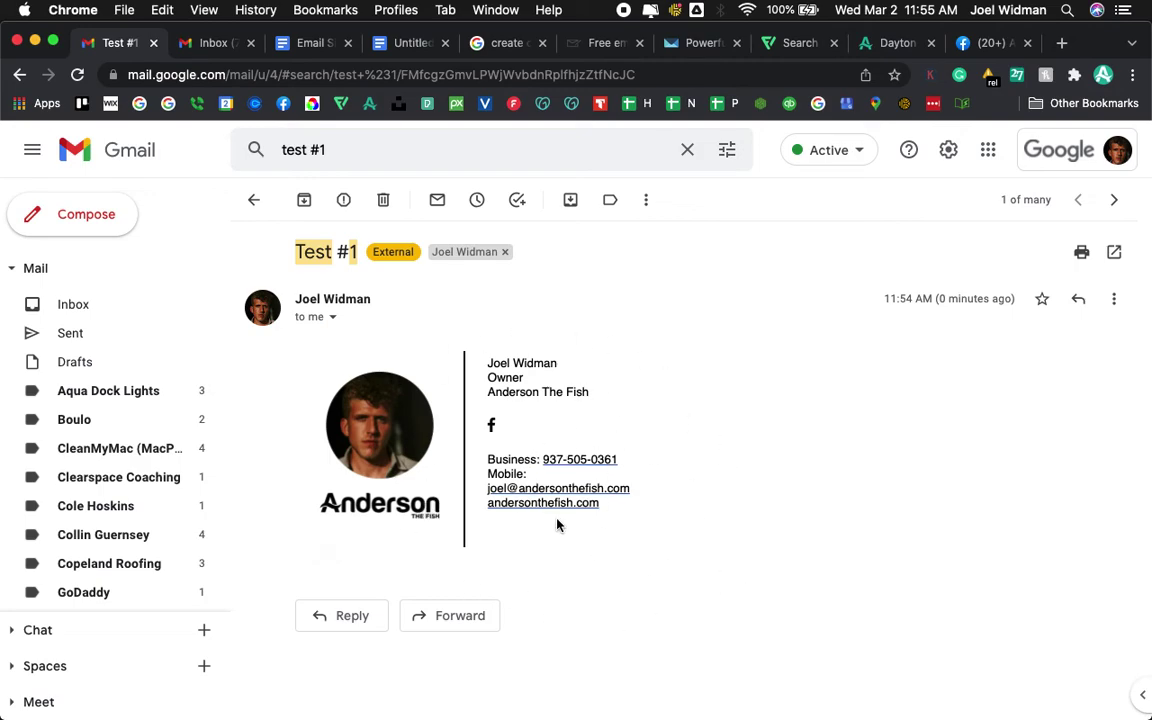
{"action": "left_click", "coordinate": [283, 44]}
- In the sending account, open See all settings at the Signature section
{"action": "left_click", "coordinate": [213, 44]}
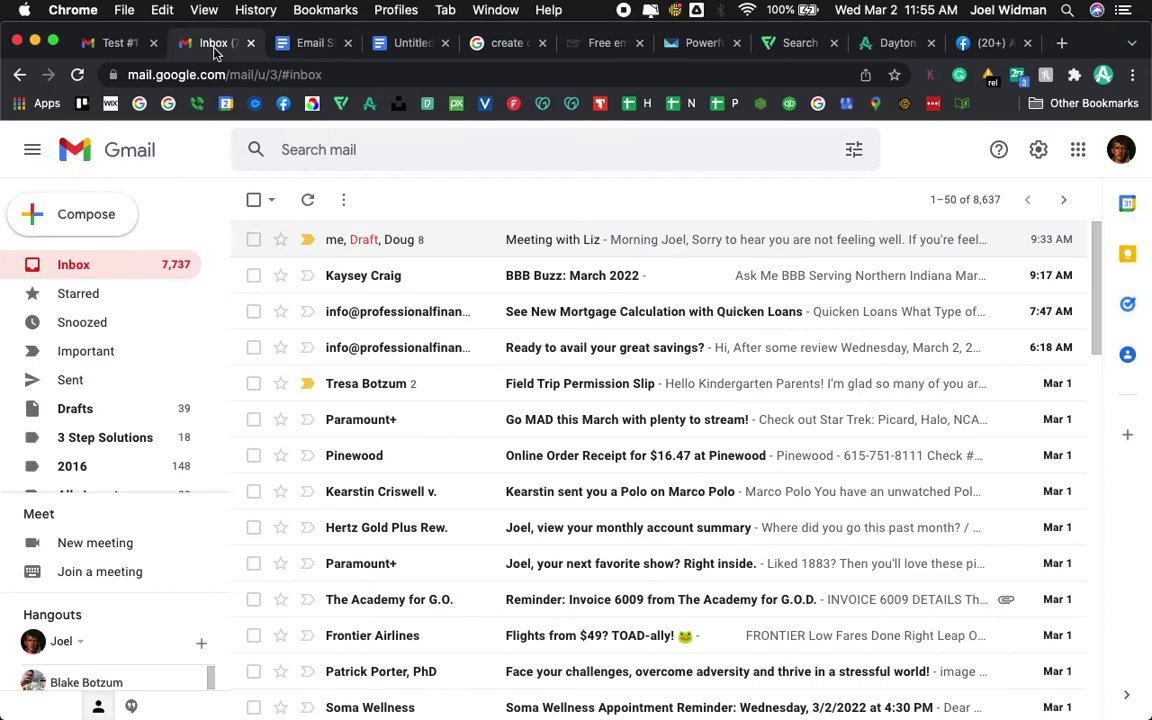
{"action": "left_click", "coordinate": [1038, 149]}
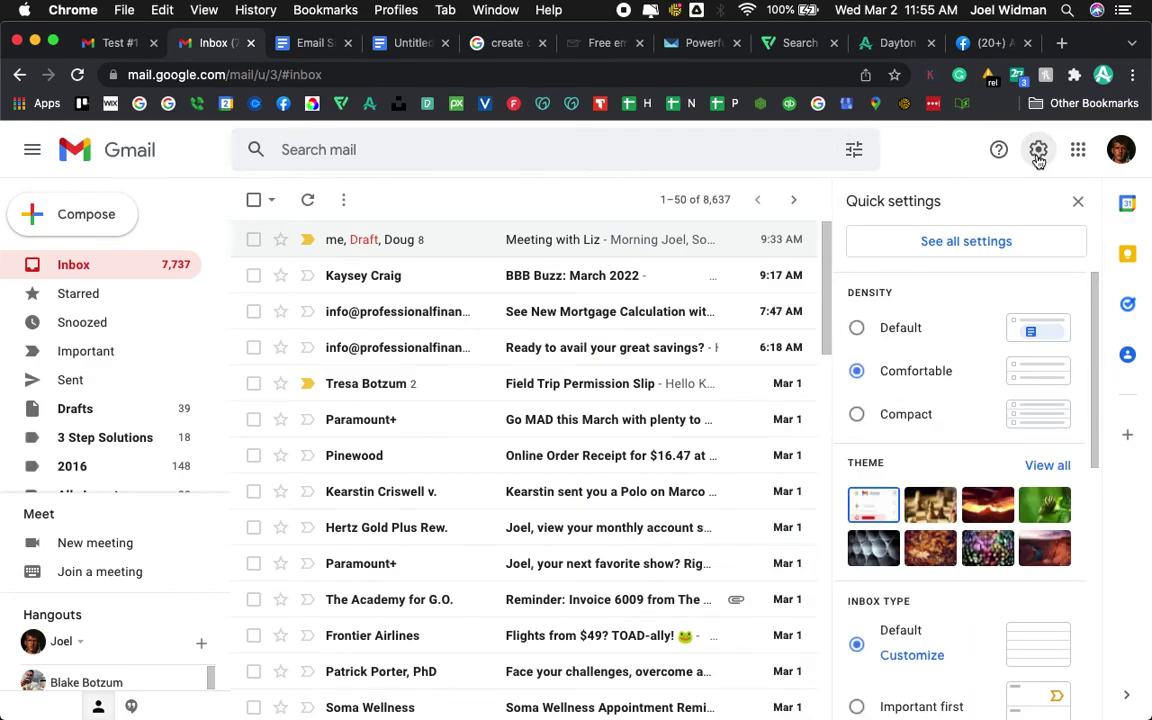
{"action": "left_click", "coordinate": [955, 241]}
{"action": "scroll", "coordinate": [751, 447], "scroll_direction": "down", "scroll_amount": 20}
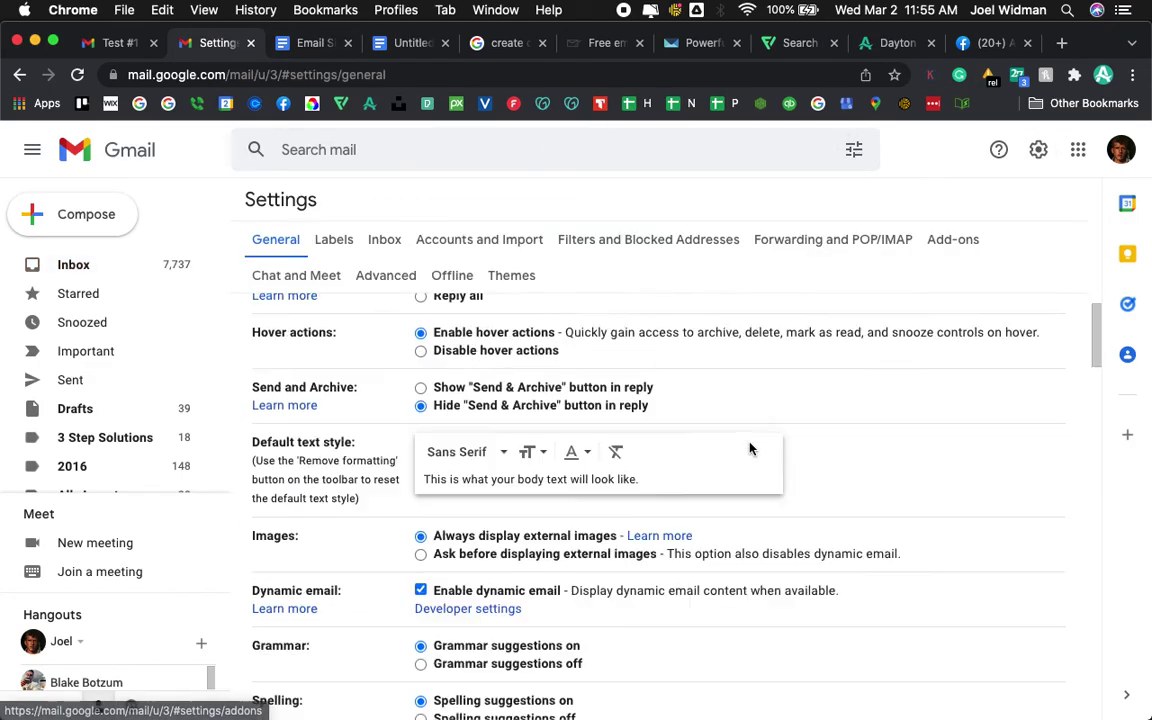
{"action": "scroll", "coordinate": [751, 447], "scroll_direction": "up", "scroll_amount": 10}
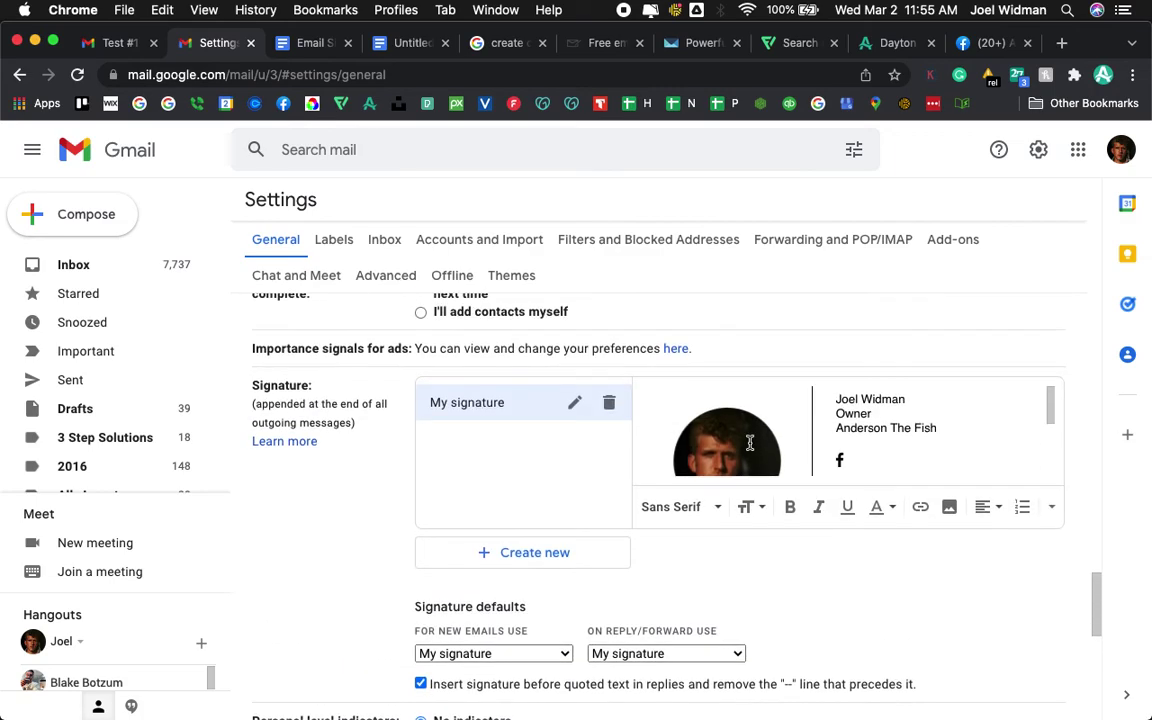
{"action": "scroll", "coordinate": [820, 448], "scroll_direction": "down", "scroll_amount": 3}
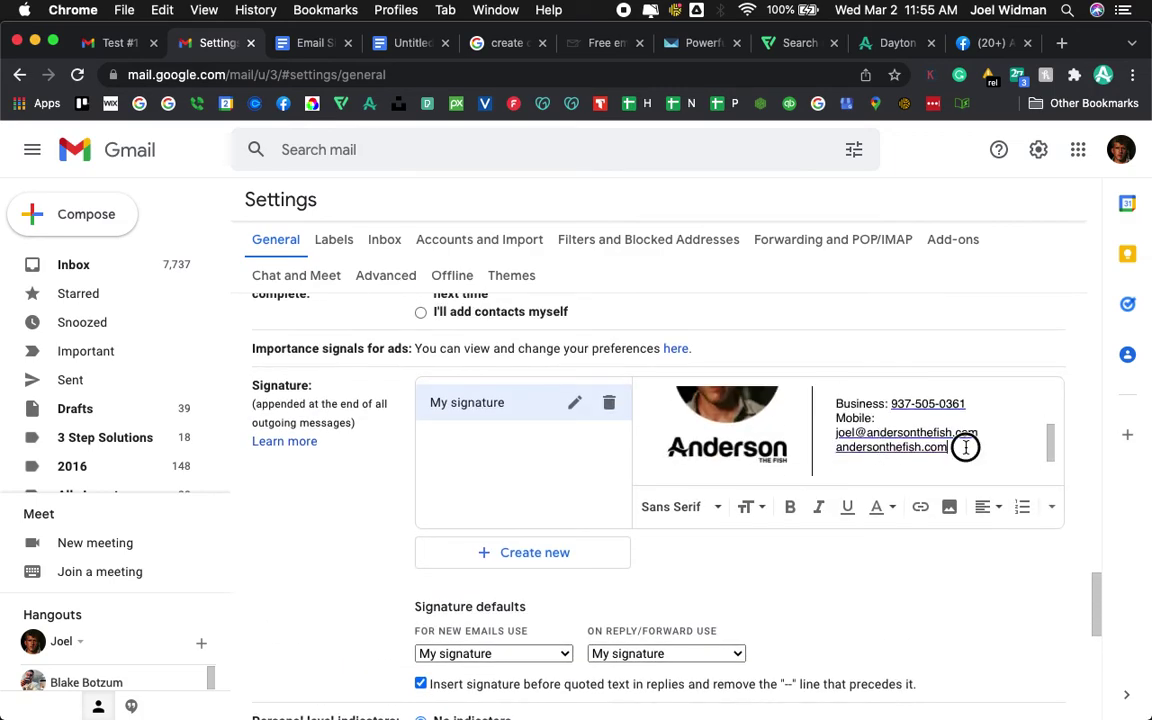
- Toggle underline on the contact lines and phone number, leaving them underlined, then return to Test #1
{"action": "left_click_drag", "start_coordinate": [964, 447], "coordinate": [827, 407]}
{"action": "key", "text": "super+u"}
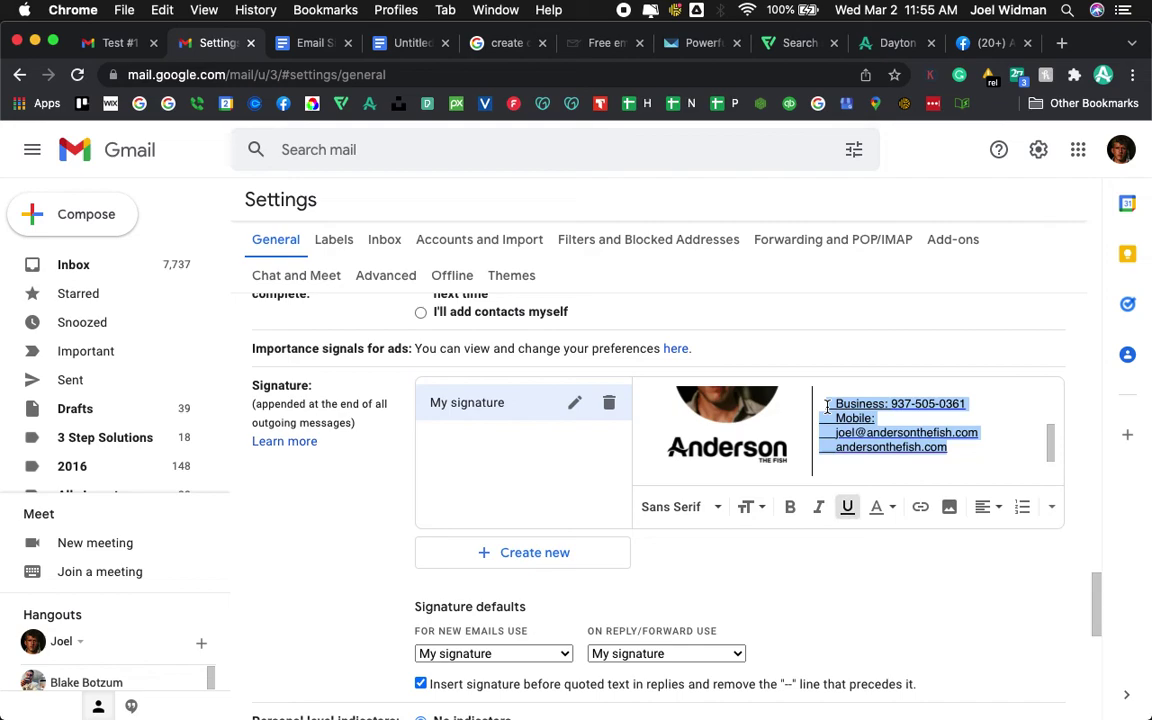
{"action": "key", "text": "super+u"}
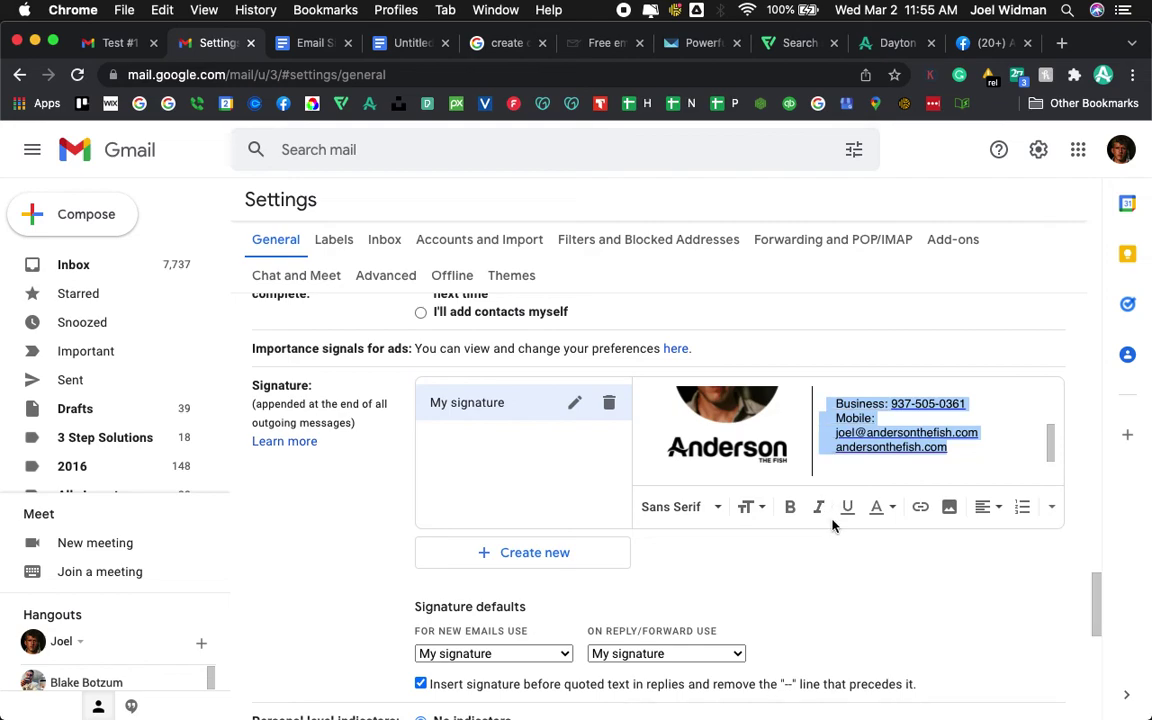
{"action": "left_click", "coordinate": [846, 507]}
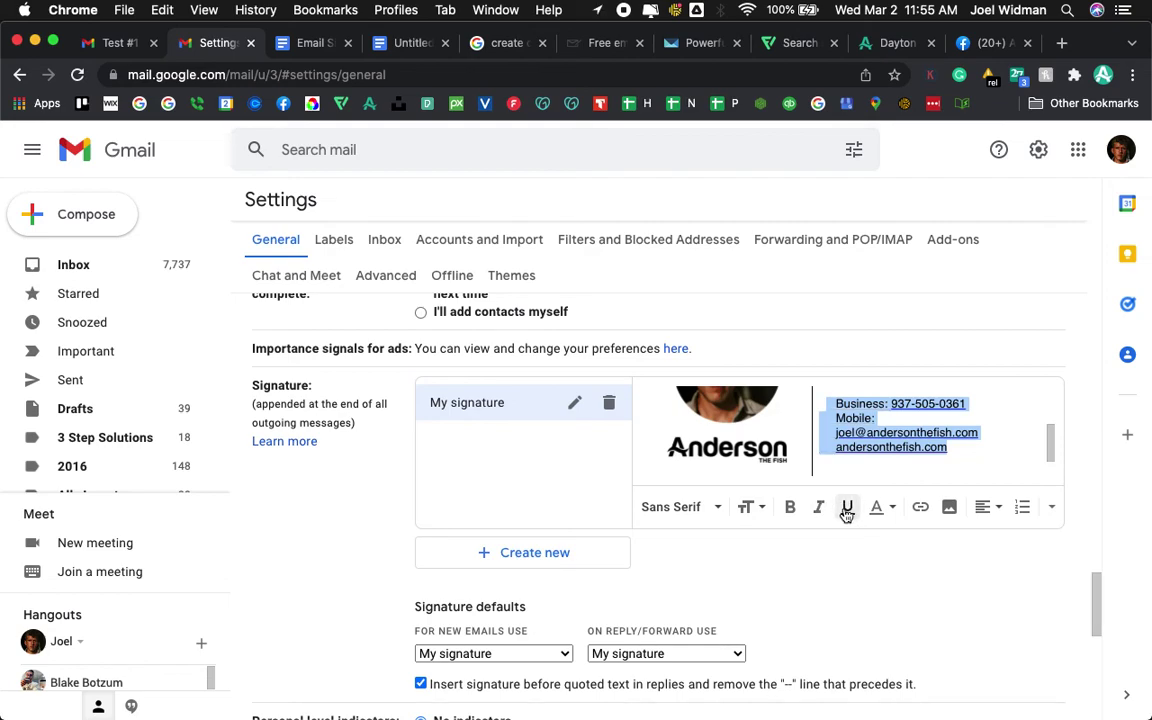
{"action": "left_click", "coordinate": [975, 404]}
{"action": "left_click_drag", "start_coordinate": [975, 404], "coordinate": [893, 404]}
{"action": "left_click", "coordinate": [847, 507]}
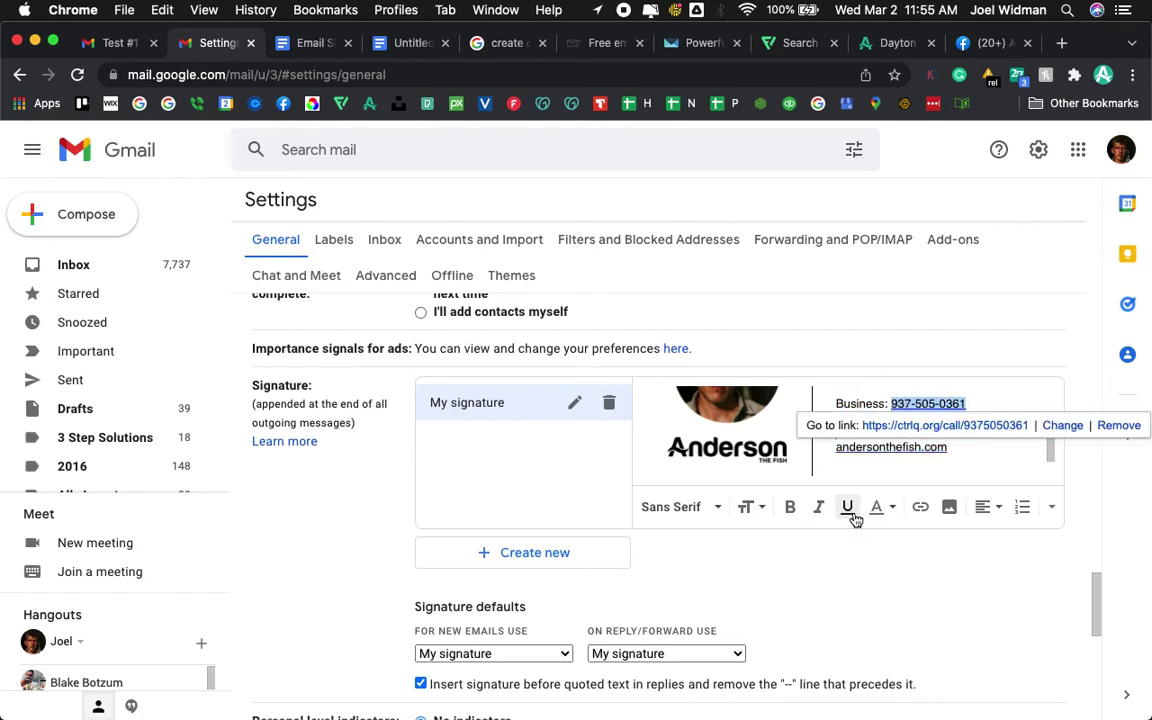
{"action": "left_click", "coordinate": [850, 510]}
{"action": "left_click", "coordinate": [956, 596]}
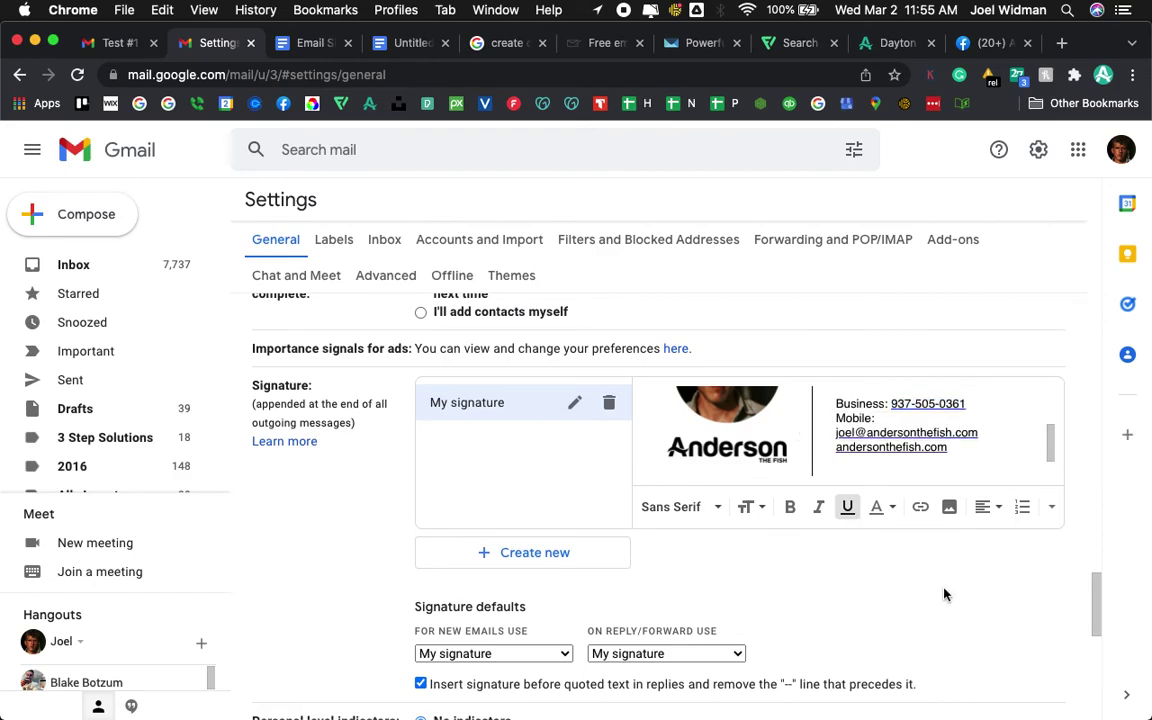
{"action": "left_click", "coordinate": [108, 43]}
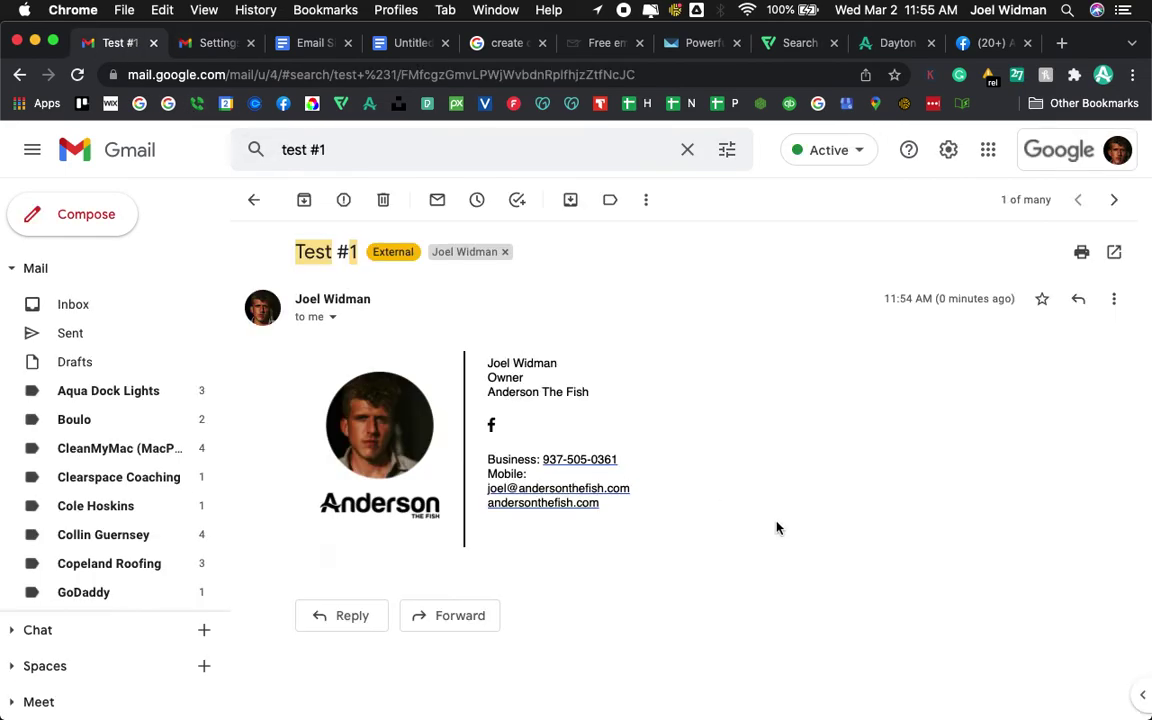